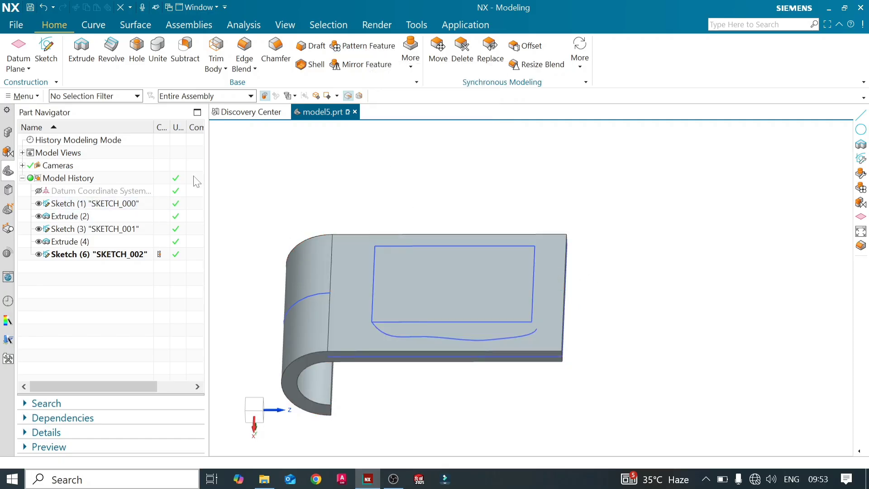
# - Sketch a small circle on the plate's flat top face, centred on the rectangle corner where the freeform curve starts, and finish the sketch
pyautogui.click(350, 47)
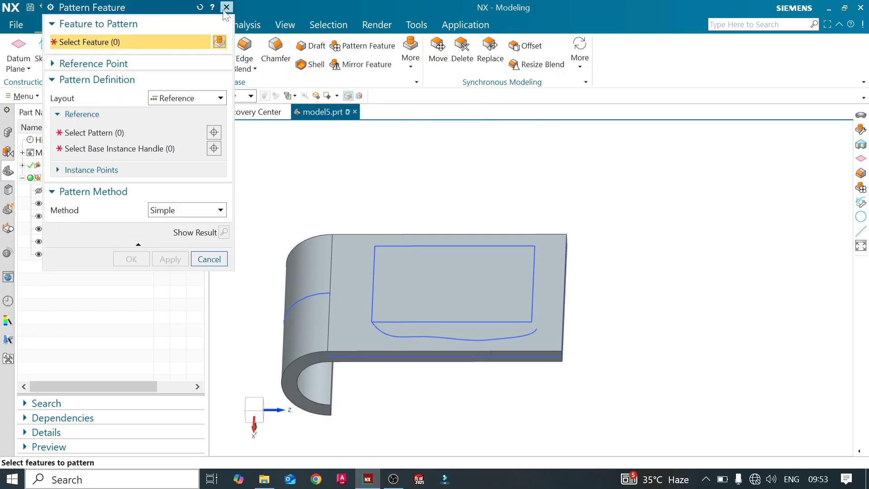
pyautogui.click(226, 7)
pyautogui.click(43, 50)
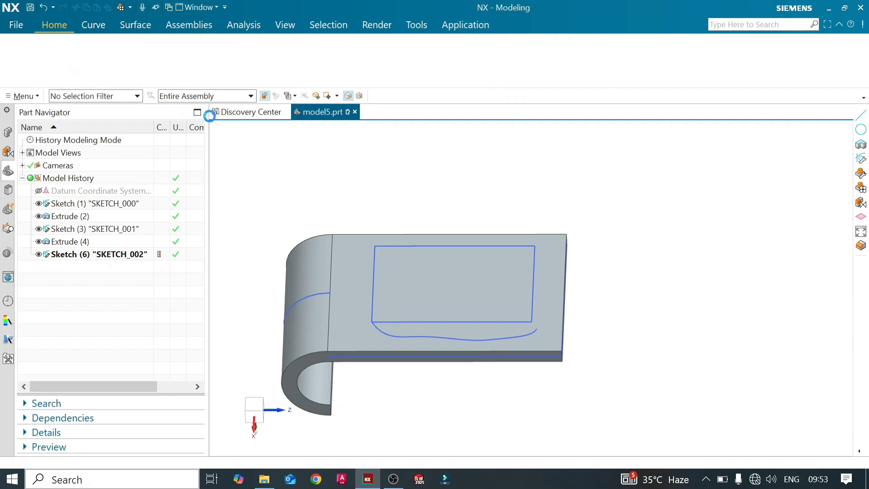
pyautogui.click(373, 316)
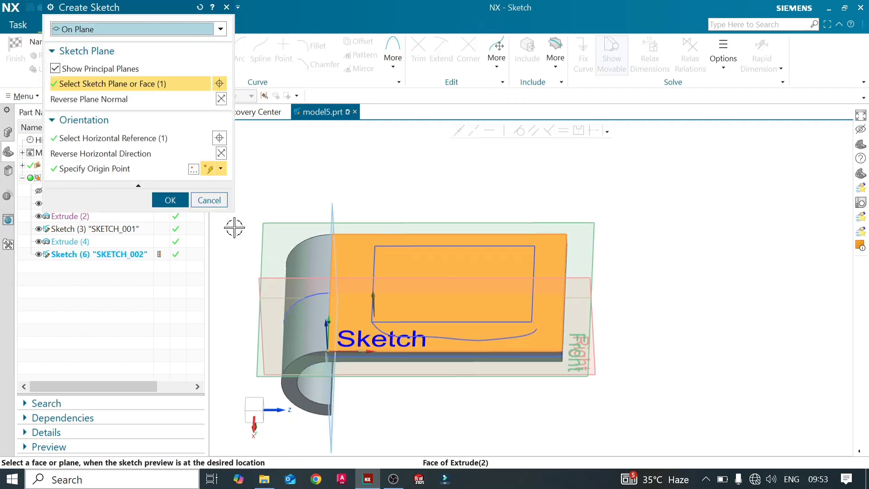
pyautogui.middleClick(268, 237)
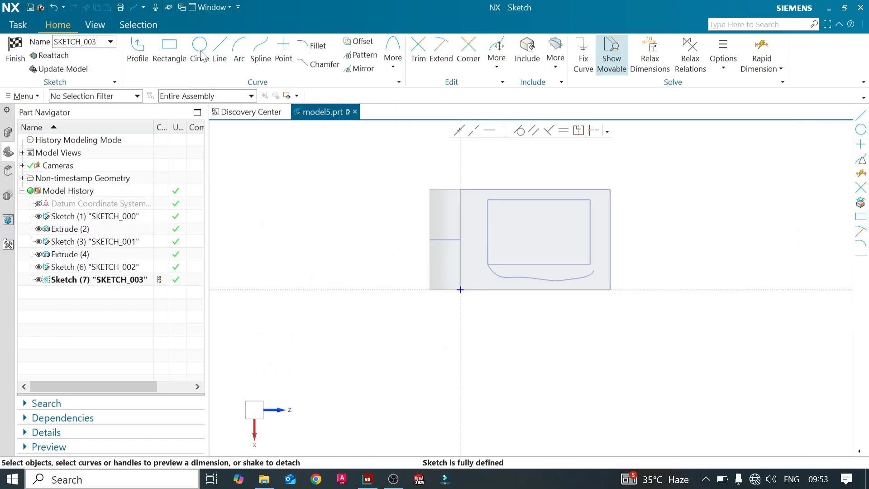
pyautogui.click(200, 50)
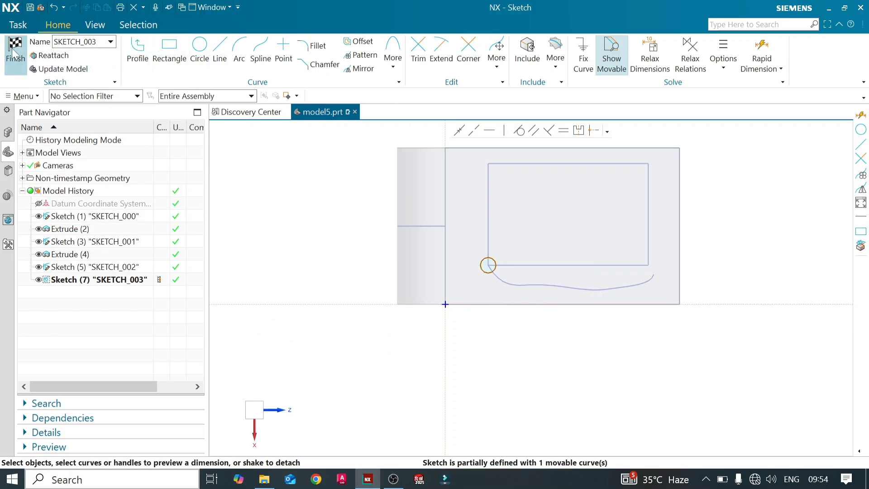
pyautogui.click(14, 50)
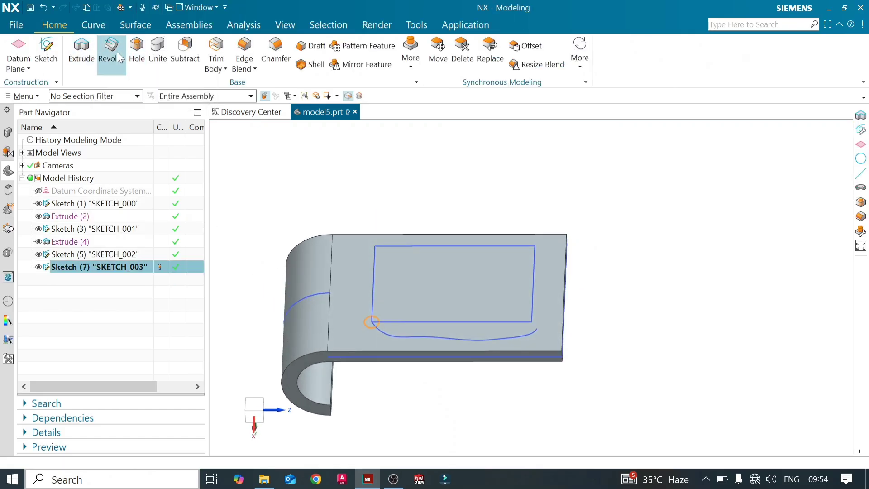
# - Extrude the circle 35 mm upward from the plate with the inferred Boolean to form a cylindrical boss
pyautogui.click(86, 54)
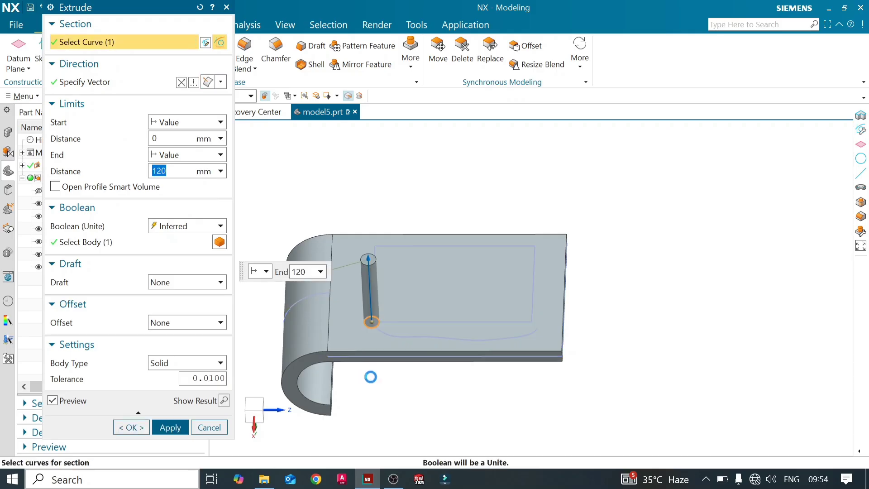
pyautogui.moveTo(374, 383); pyautogui.dragTo(362, 353, button='middle')
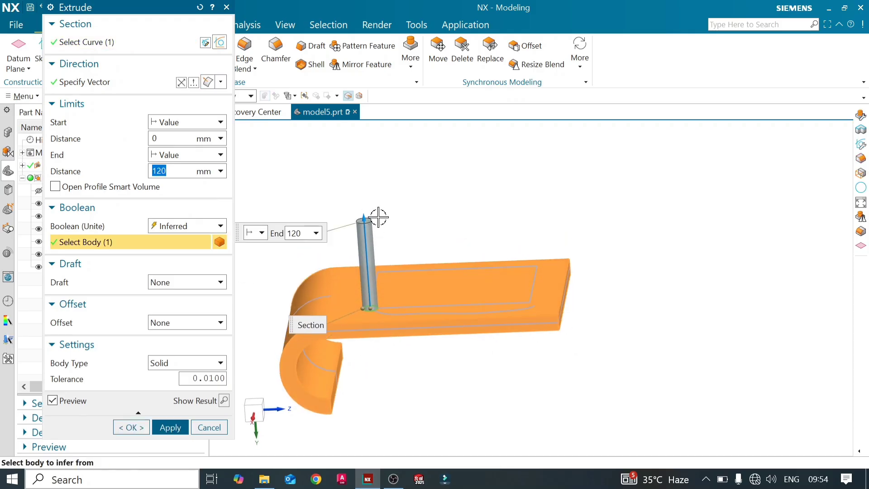
pyautogui.moveTo(367, 222); pyautogui.dragTo(367, 287)
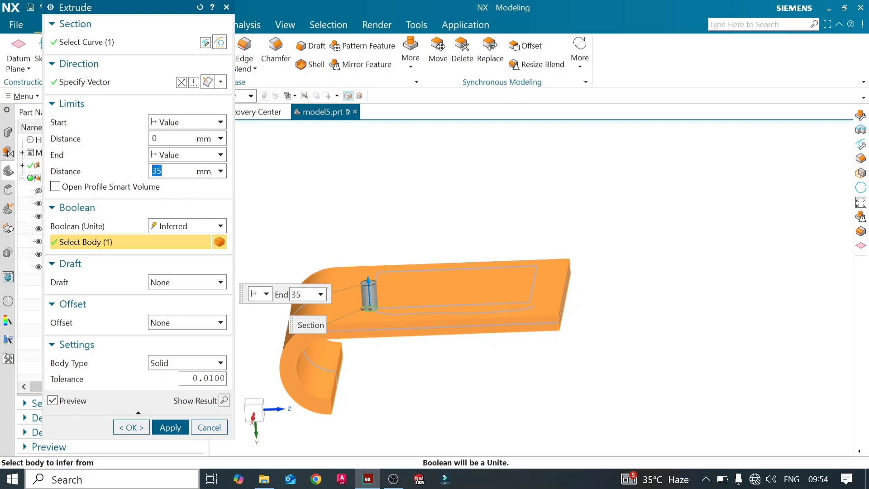
pyautogui.click(164, 431)
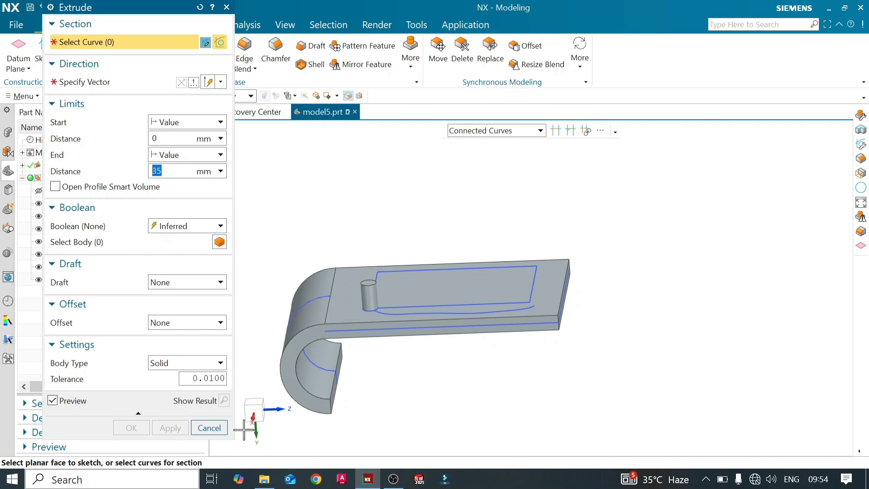
pyautogui.click(209, 428)
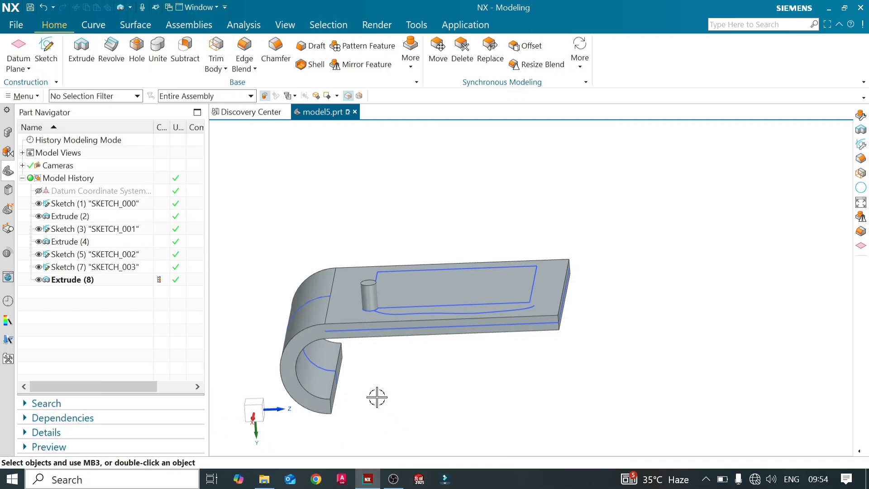
# - Set up a linear Pattern Feature of the cylindrical boss with Direction 1 running along the plate's length
pyautogui.moveTo(377, 397); pyautogui.dragTo(384, 415, button='middle')
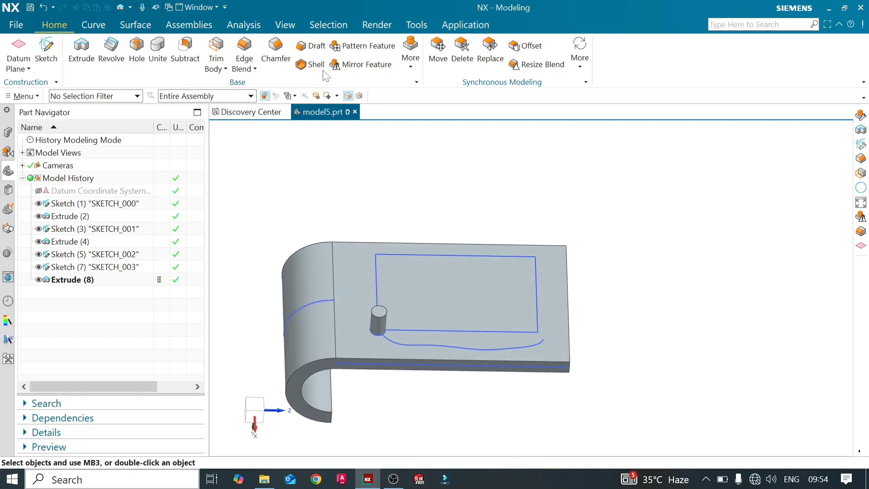
pyautogui.click(340, 47)
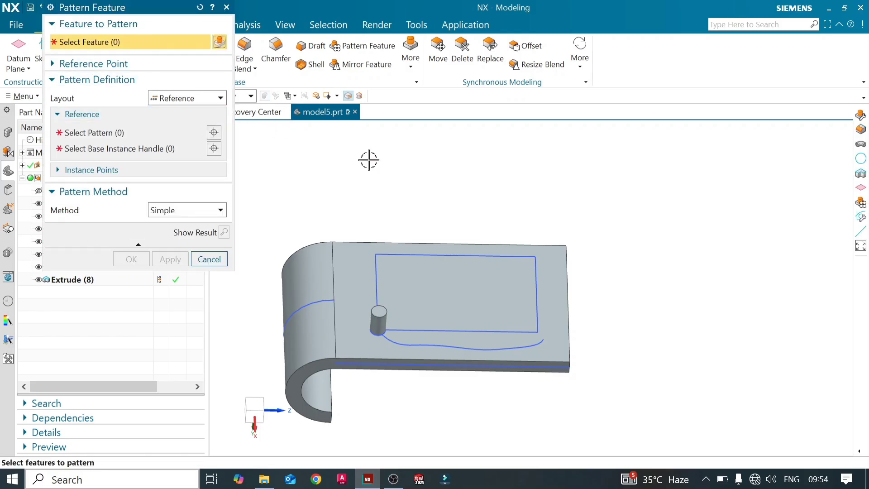
pyautogui.click(380, 322)
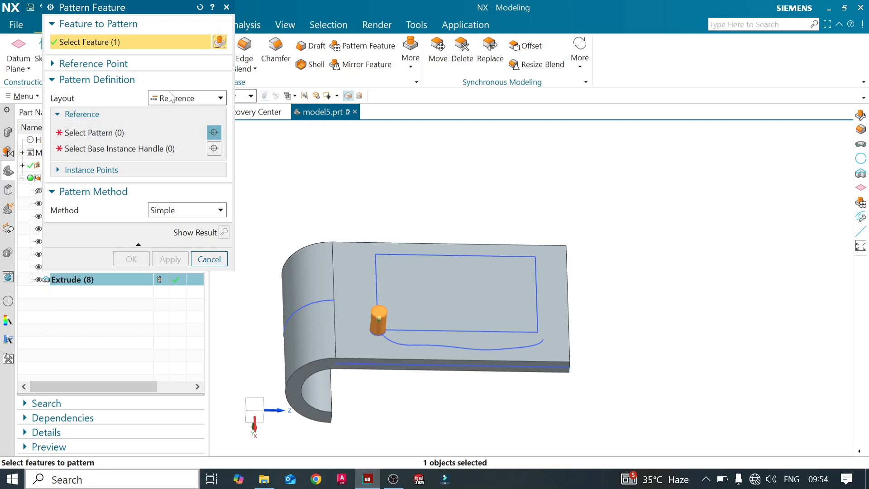
pyautogui.click(199, 99)
pyautogui.click(204, 117)
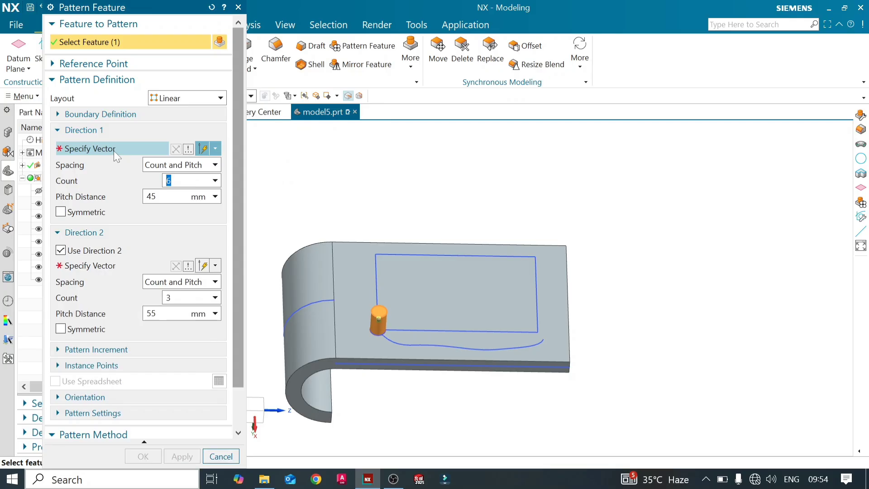
pyautogui.click(113, 150)
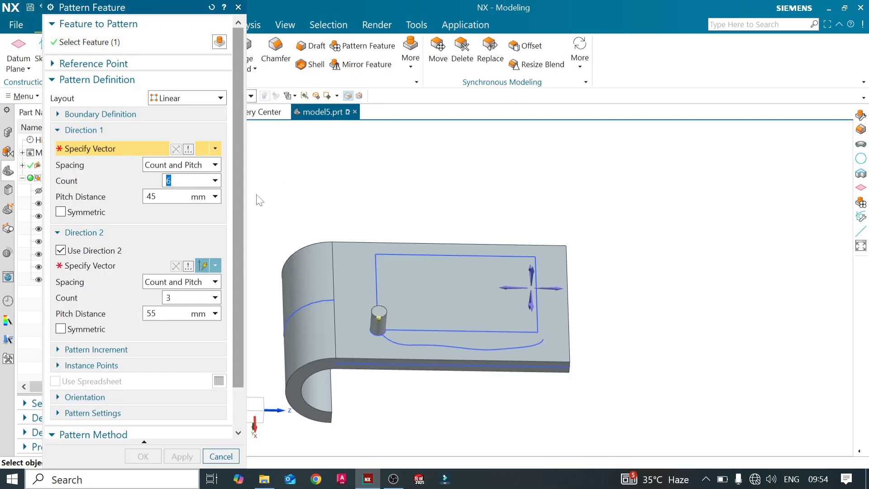
pyautogui.click(559, 287)
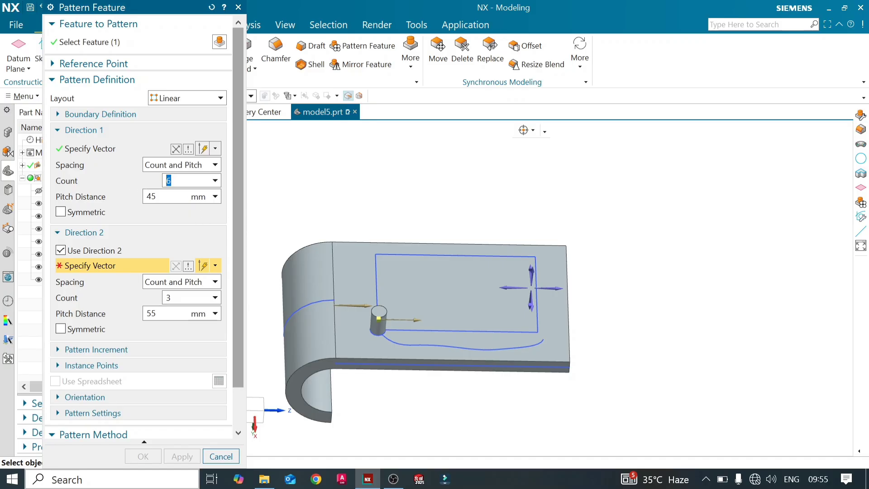
# - Set Direction 1 to a 35 mm pitch and a count of 5, disable Direction 2, and preview the pattern
pyautogui.press('Tab')
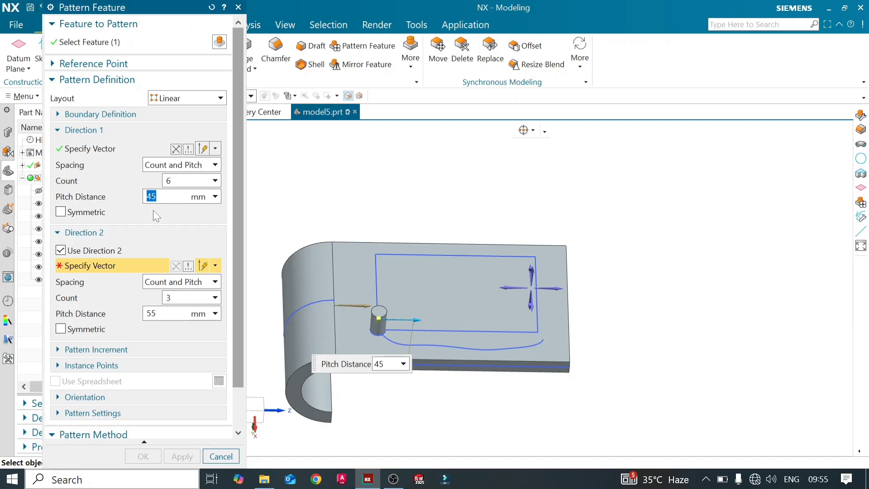
pyautogui.write('35')
pyautogui.click(173, 181)
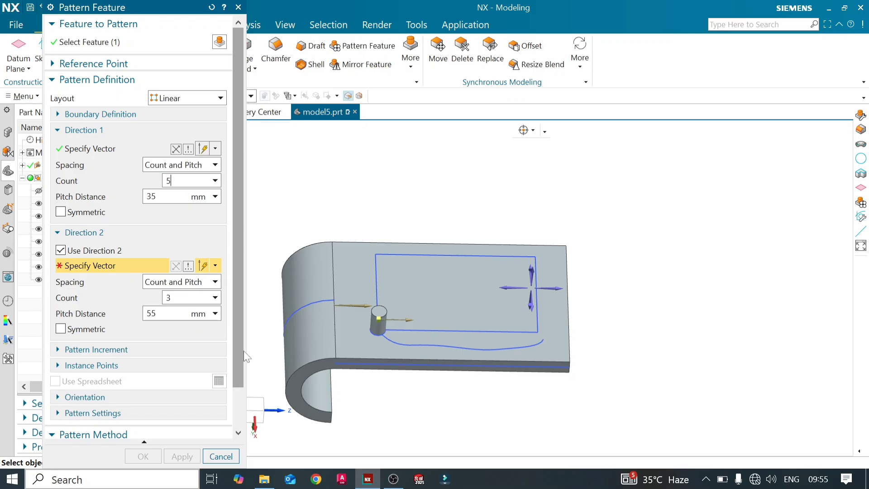
pyautogui.moveTo(238, 362); pyautogui.dragTo(237, 429)
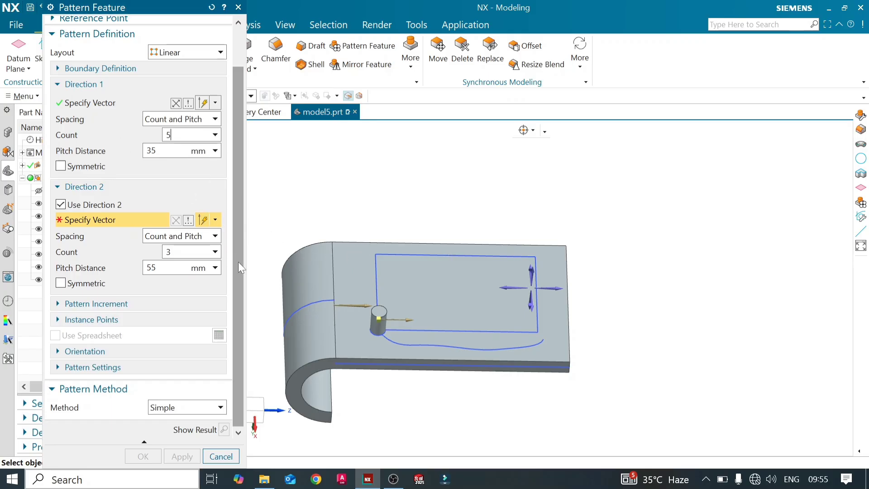
pyautogui.click(60, 204)
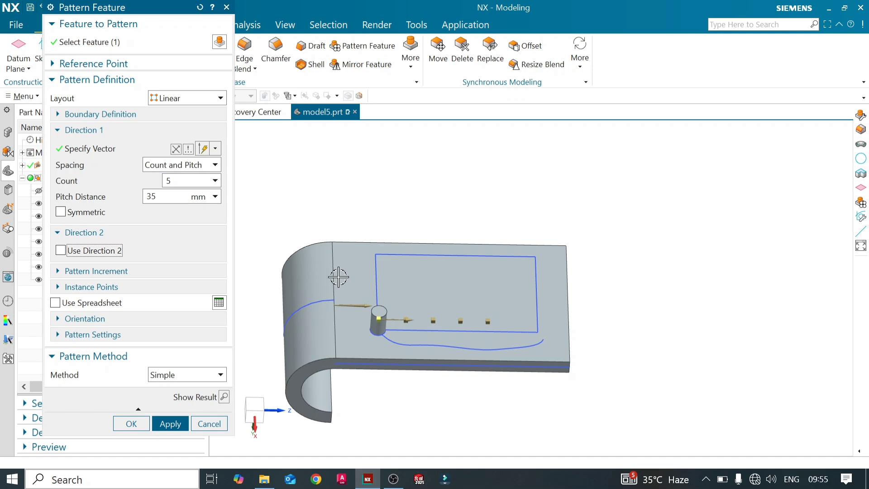
pyautogui.click(223, 396)
pyautogui.moveTo(437, 328)
pyautogui.mouseDown(button='middle')
pyautogui.moveTo(431, 294)
pyautogui.moveTo(437, 333)
pyautogui.mouseUp(button='middle')
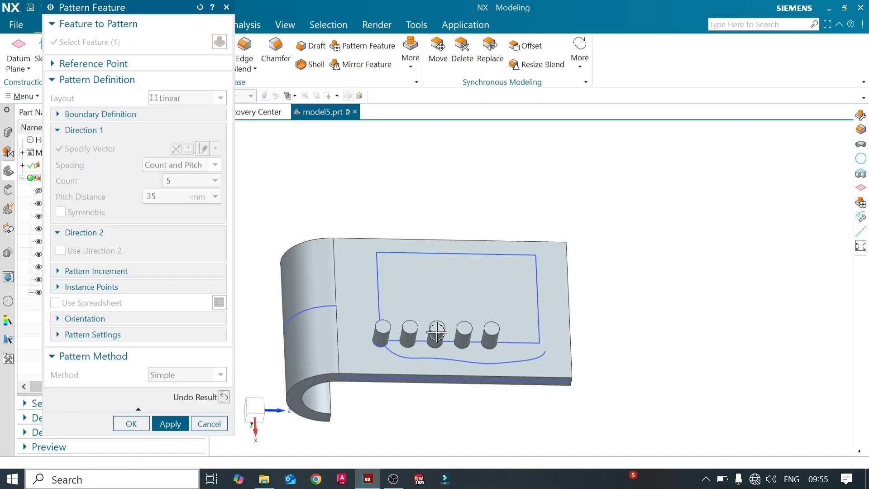
# - Undo the preview, raise the Direction 1 count to 7, and preview the row of bosses again
pyautogui.click(224, 397)
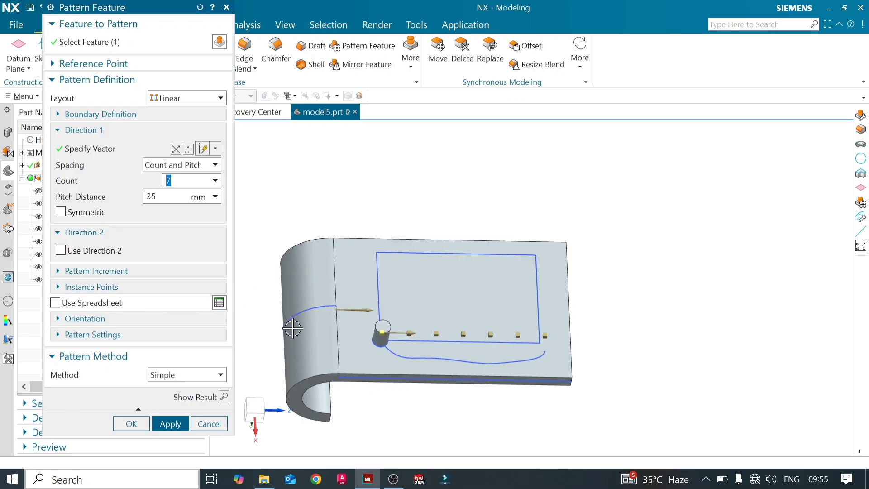
pyautogui.click(187, 424)
pyautogui.click(224, 397)
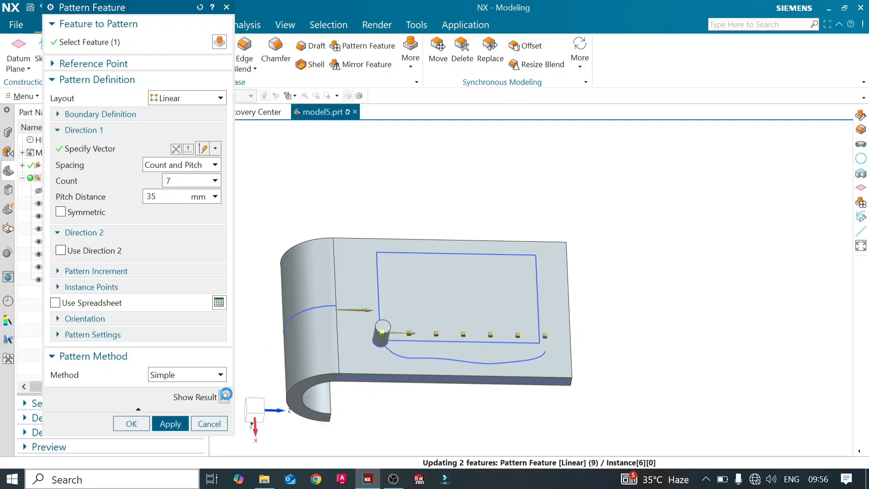
pyautogui.moveTo(471, 340); pyautogui.dragTo(498, 392, button='middle')
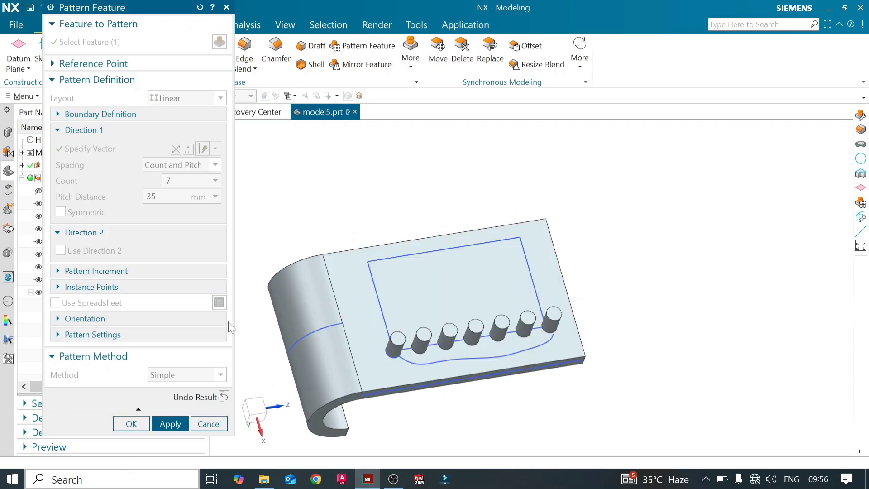
# - Enable Direction 2 across the plate's width with a count of 3 and 55 mm pitch, and preview the grid of bosses
pyautogui.click(225, 398)
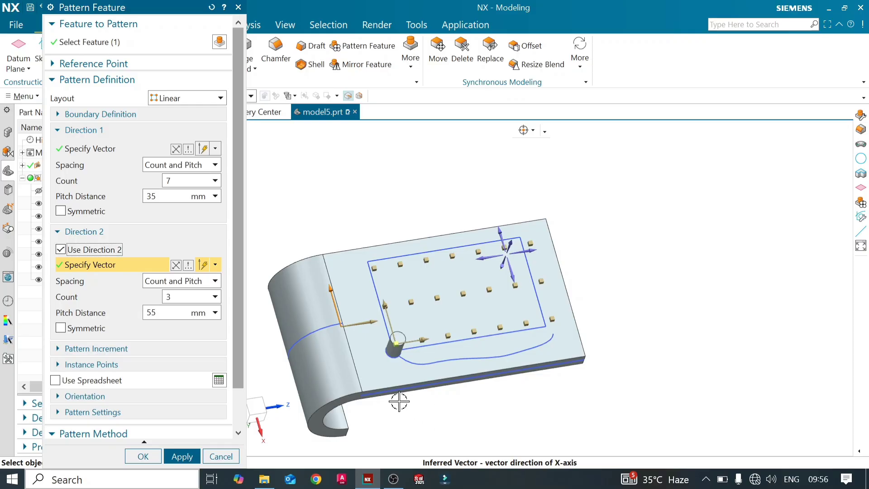
pyautogui.moveTo(411, 403); pyautogui.dragTo(396, 368, button='middle')
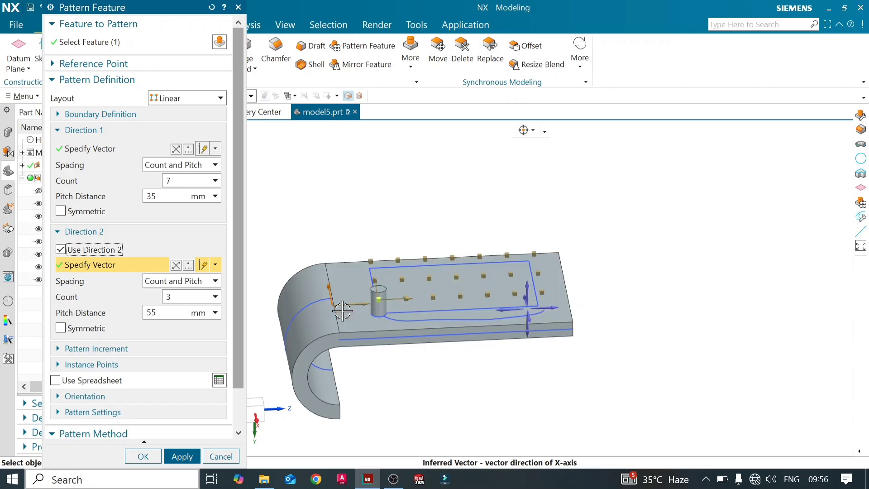
pyautogui.moveTo(342, 311); pyautogui.dragTo(273, 326, button='middle')
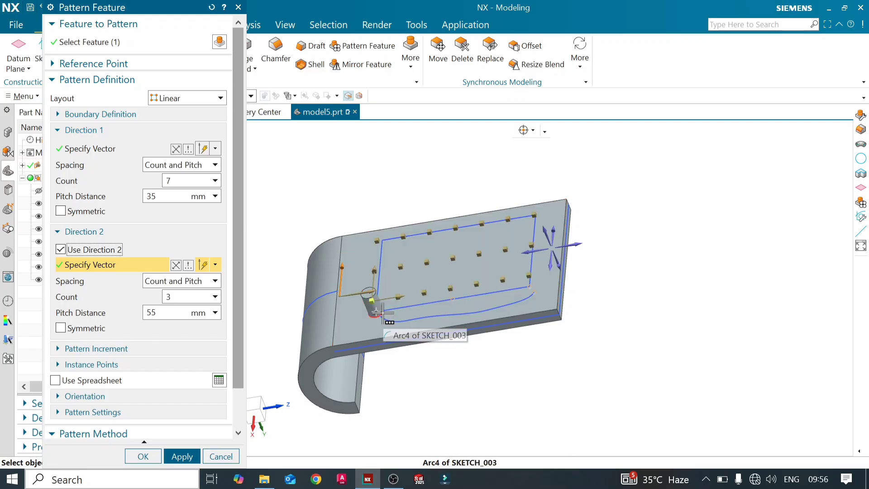
pyautogui.scroll(3, 380, 311)
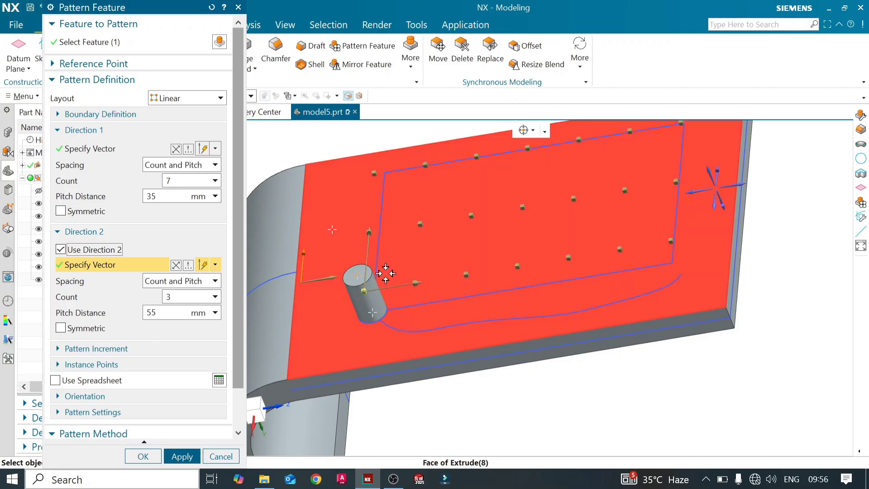
pyautogui.moveTo(385, 273); pyautogui.dragTo(400, 262, button='middle')
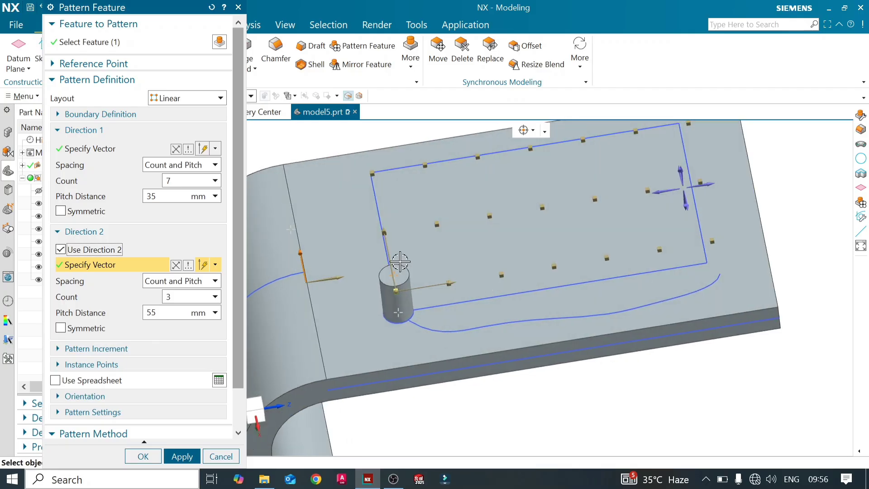
pyautogui.moveTo(446, 333); pyautogui.dragTo(452, 340, button='middle')
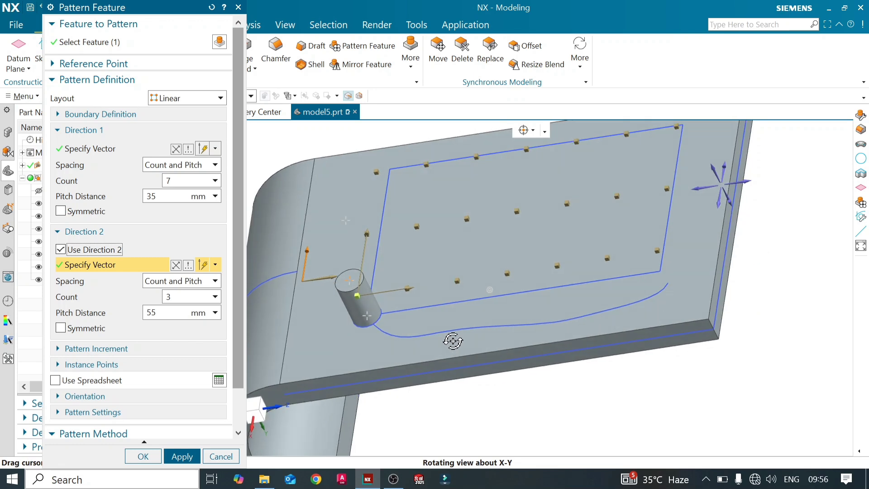
pyautogui.scroll(-3, 407, 283)
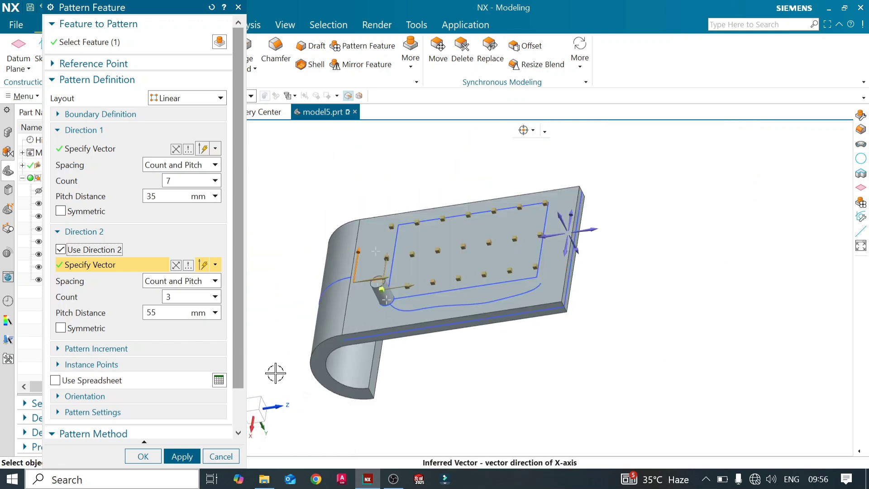
pyautogui.moveTo(237, 375); pyautogui.dragTo(238, 428)
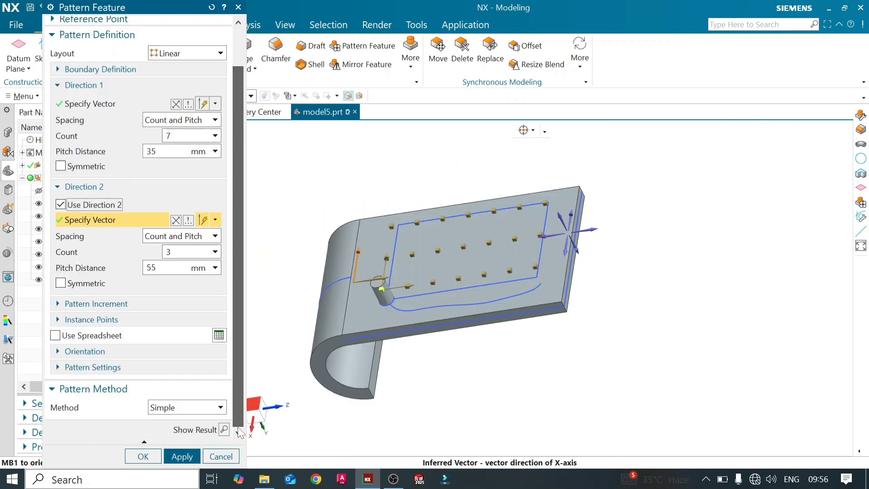
pyautogui.click(224, 430)
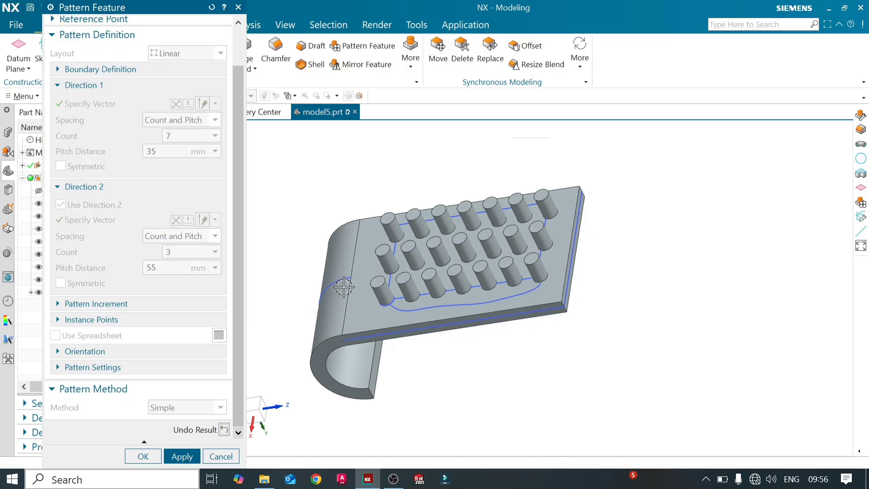
pyautogui.moveTo(337, 296); pyautogui.dragTo(368, 286, button='middle')
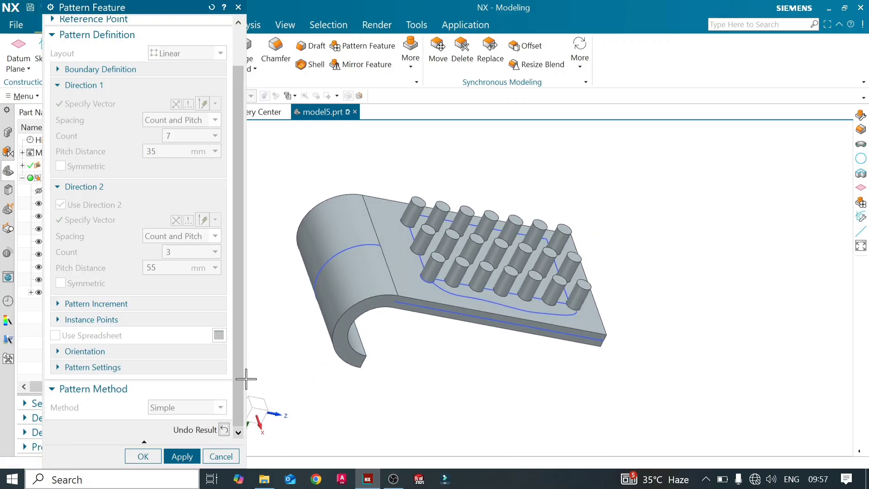
# - Undo the preview of the two-direction grid of bosses
pyautogui.click(221, 428)
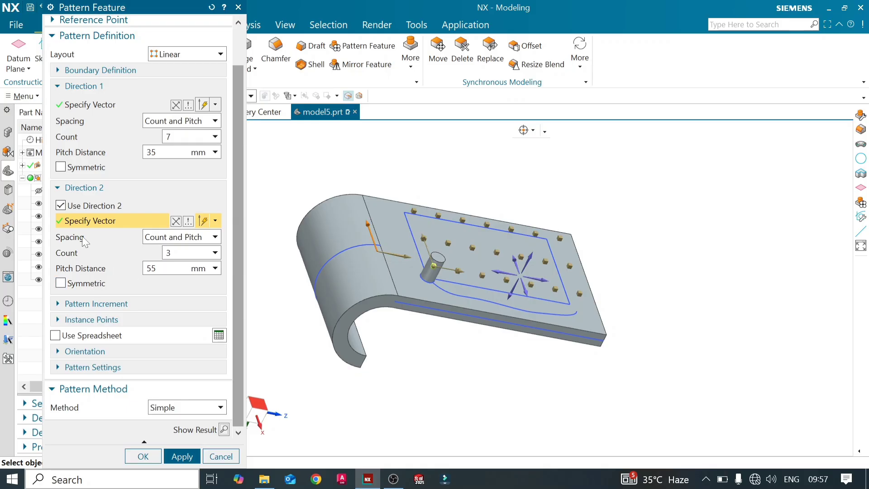
pyautogui.moveTo(440, 346); pyautogui.dragTo(443, 334, button='middle')
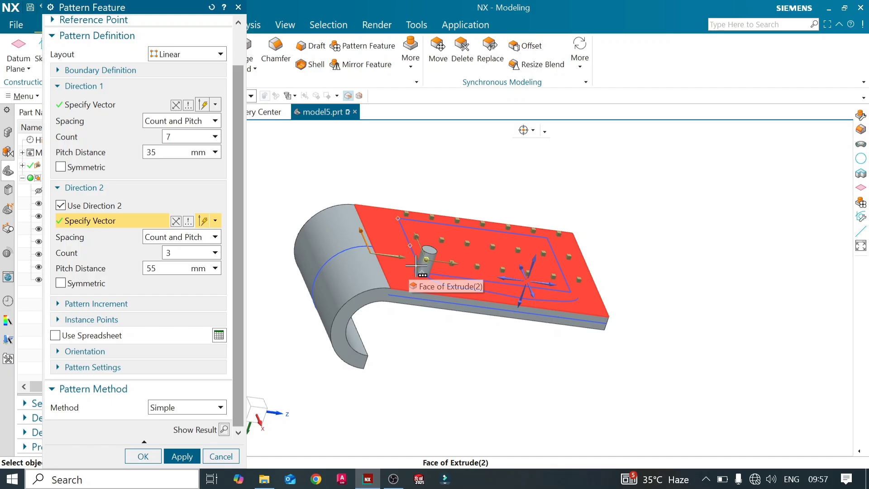
pyautogui.moveTo(459, 326)
pyautogui.mouseDown(button='middle')
pyautogui.moveTo(444, 361)
pyautogui.moveTo(441, 314)
pyautogui.moveTo(444, 331)
pyautogui.mouseUp(button='middle')
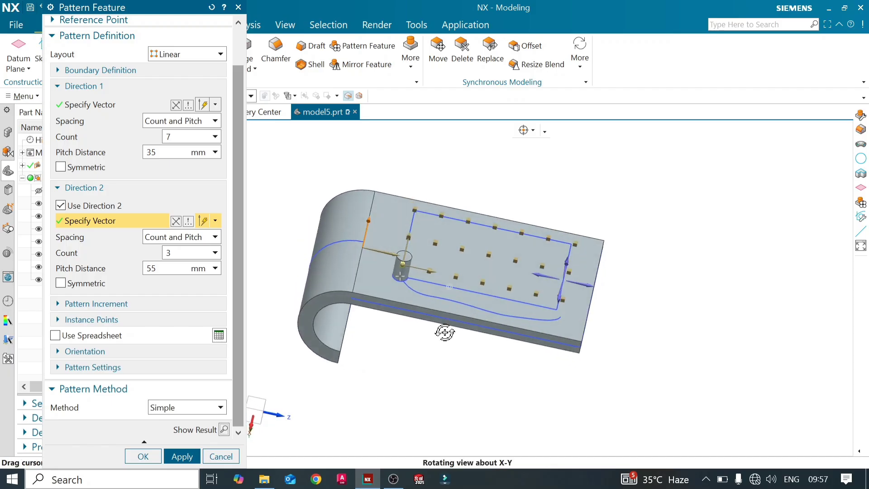
# - Try the Symmetric option for Direction 1 and Direction 2, leaving it off for both
pyautogui.click(60, 167)
pyautogui.moveTo(421, 370); pyautogui.dragTo(445, 368, button='middle')
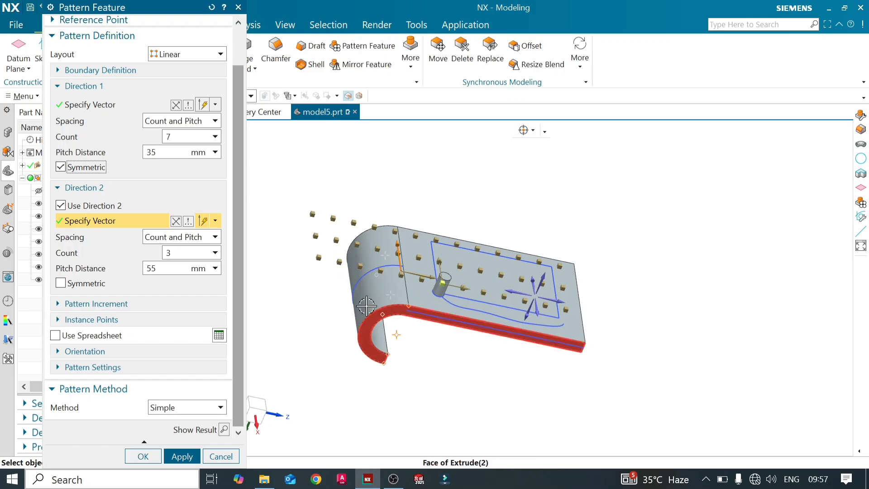
pyautogui.click(98, 283)
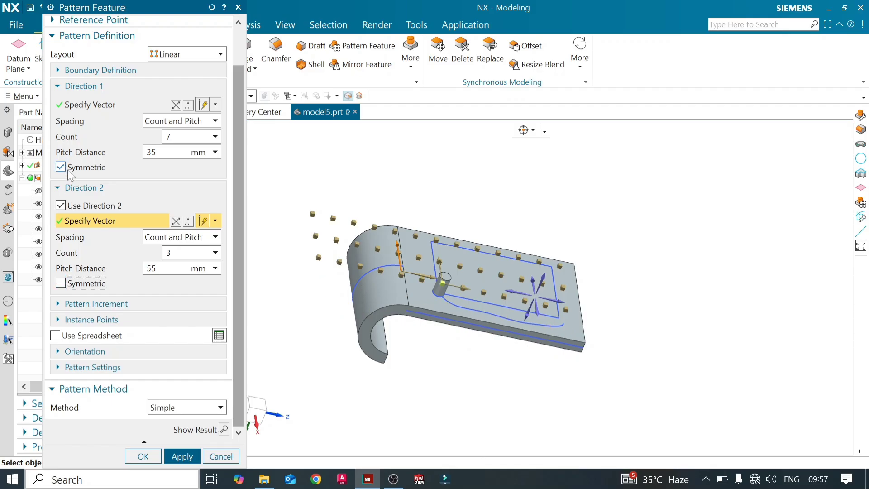
pyautogui.click(61, 167)
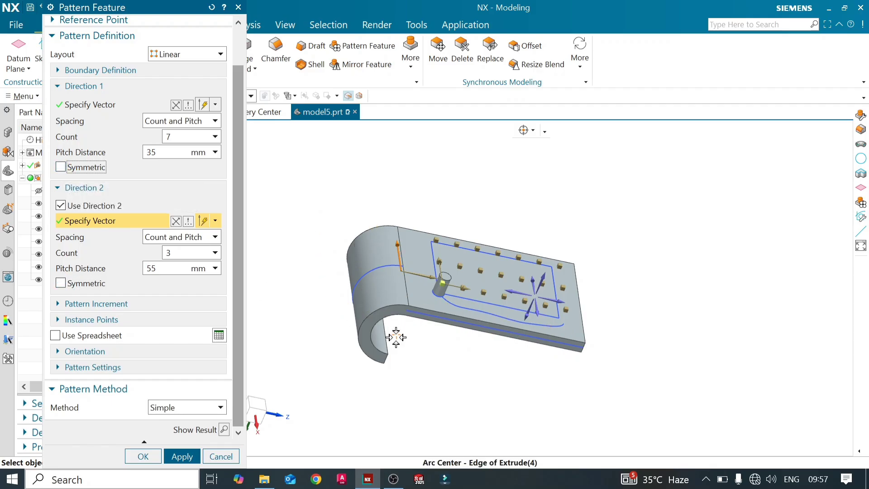
# - Disable Direction 2 and switch the Direction 1 spacing to Count and Span
pyautogui.moveTo(394, 339); pyautogui.dragTo(498, 385, button='middle')
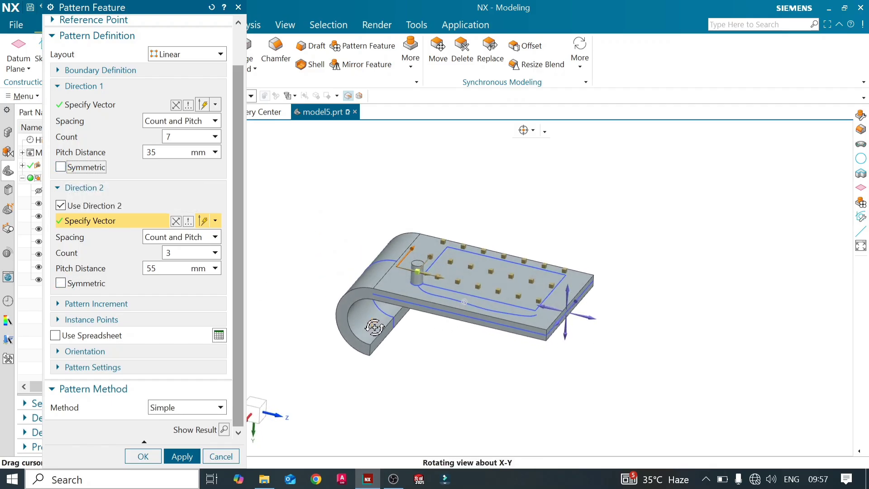
pyautogui.click(70, 208)
pyautogui.moveTo(392, 342); pyautogui.dragTo(421, 351, button='middle')
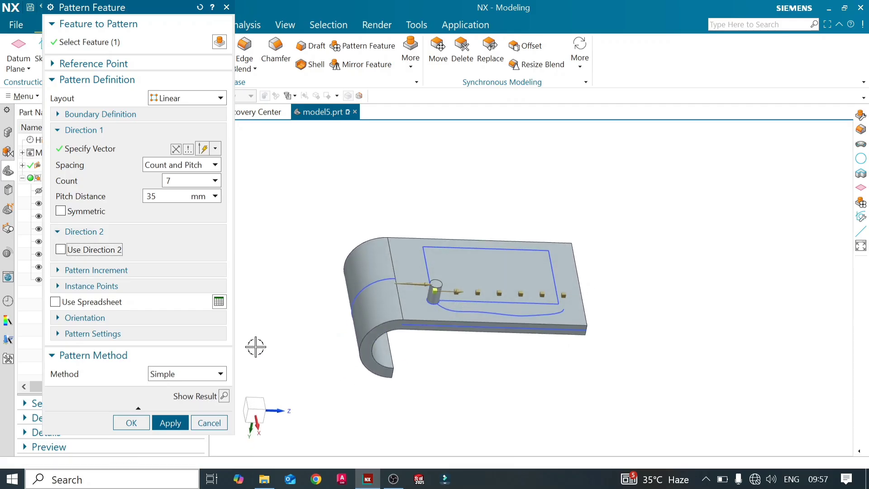
pyautogui.click(215, 165)
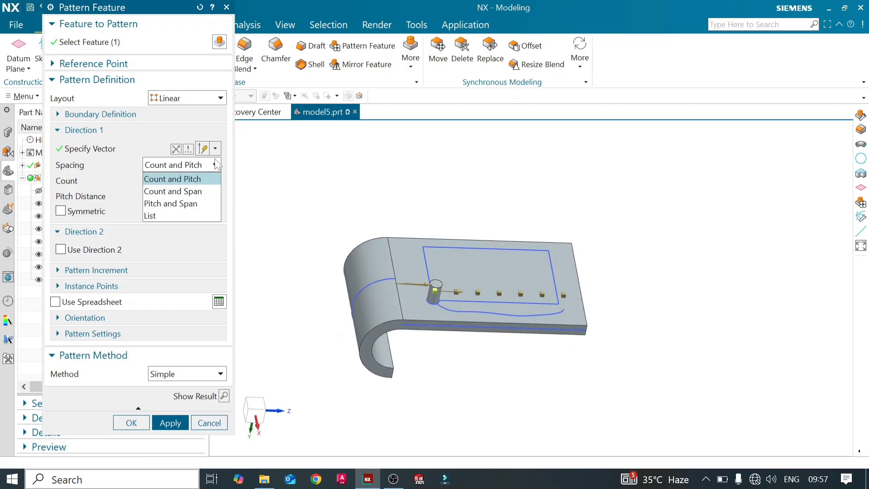
pyautogui.click(209, 191)
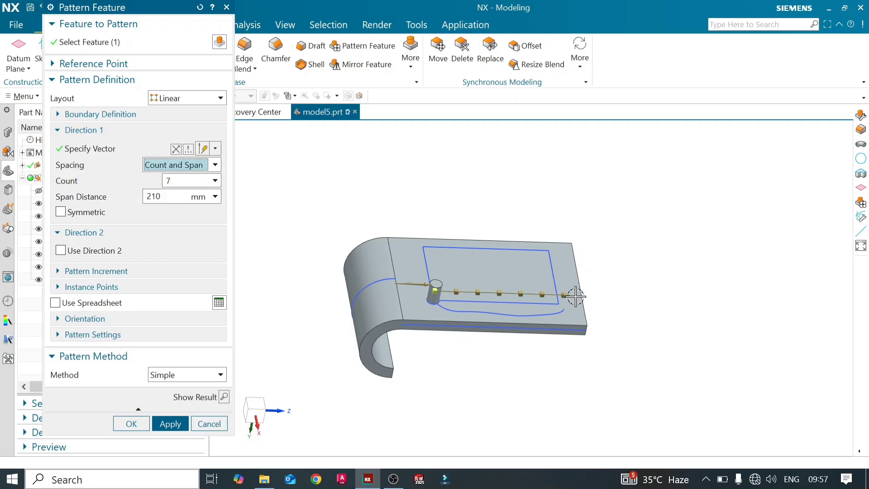
# - Set the Direction 1 span distance to 200 mm
pyautogui.click(165, 196)
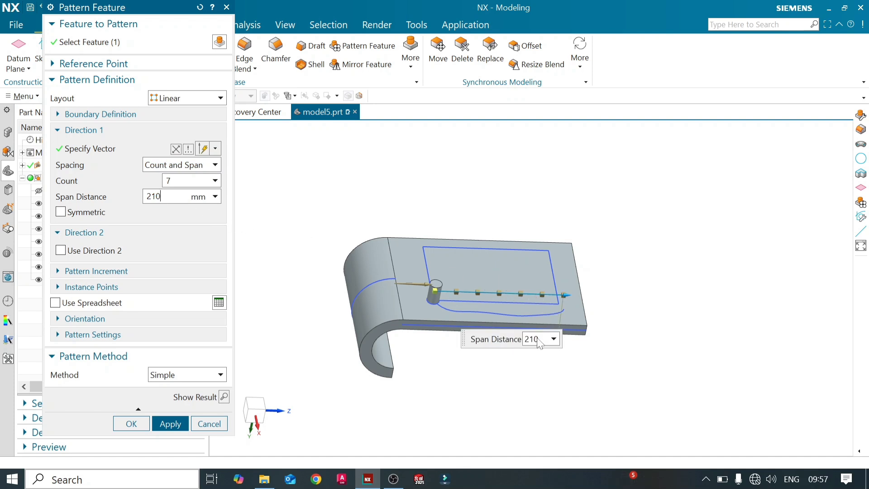
pyautogui.moveTo(538, 343); pyautogui.dragTo(513, 343)
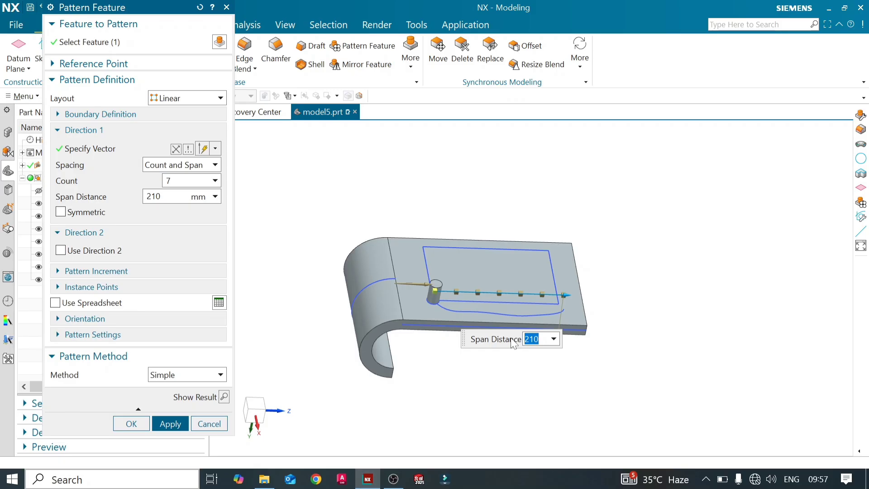
pyautogui.write('200')
pyautogui.press('Return')
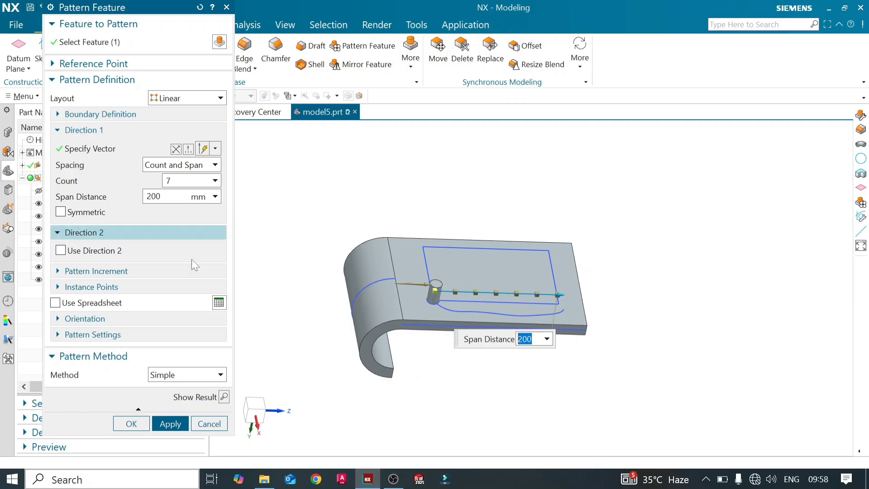
# - Switch the Direction 1 spacing to Pitch and Span with a pitch distance of 30 mm
pyautogui.scroll(2, 504, 384)
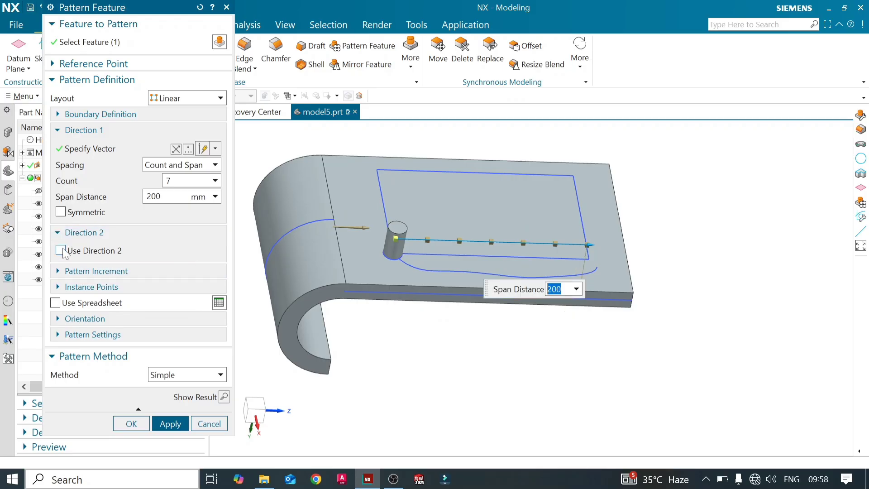
pyautogui.click(219, 165)
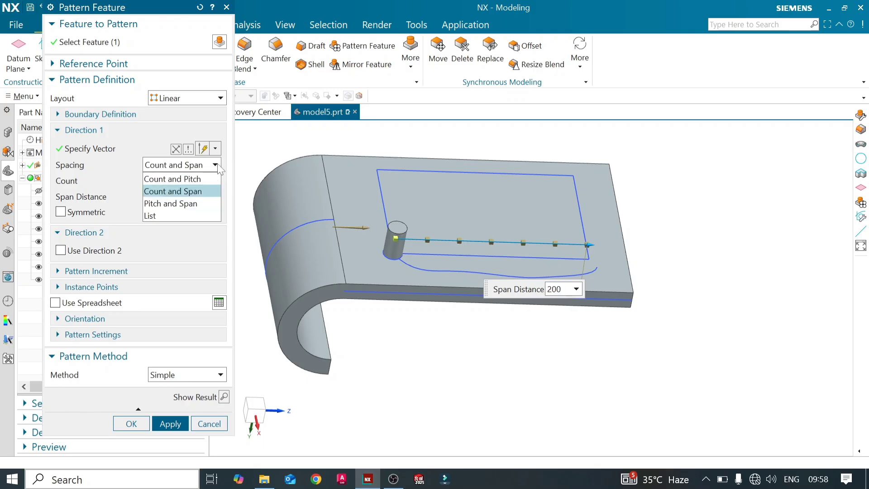
pyautogui.click(204, 200)
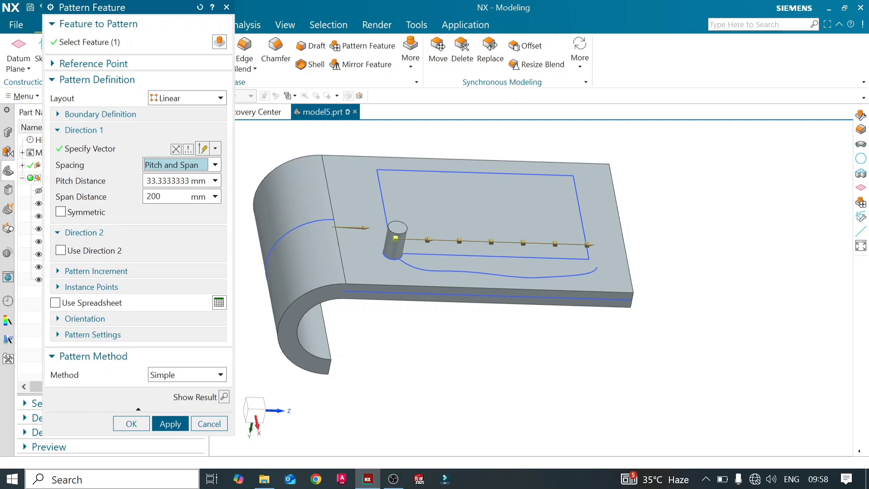
pyautogui.moveTo(147, 181); pyautogui.dragTo(191, 181)
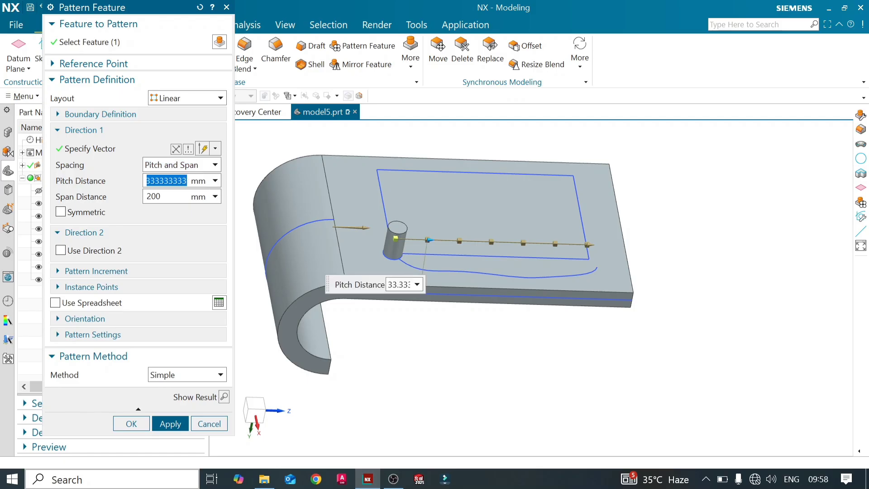
pyautogui.write('2')
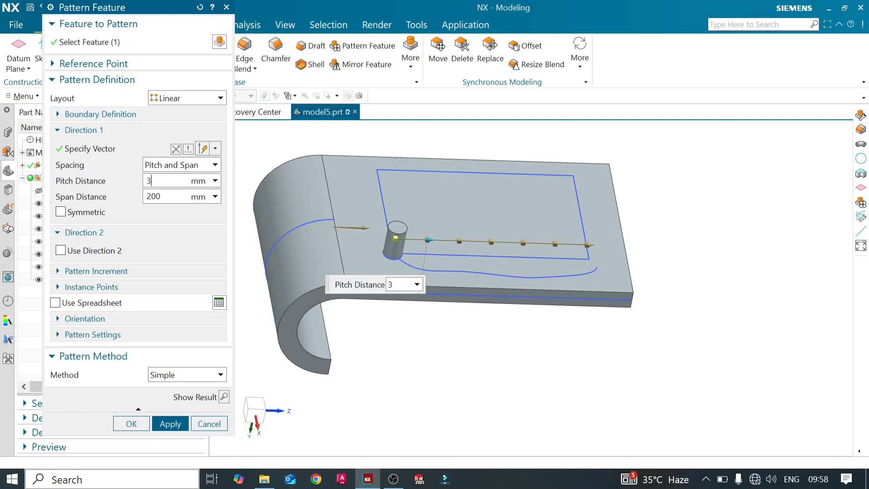
pyautogui.write('0')
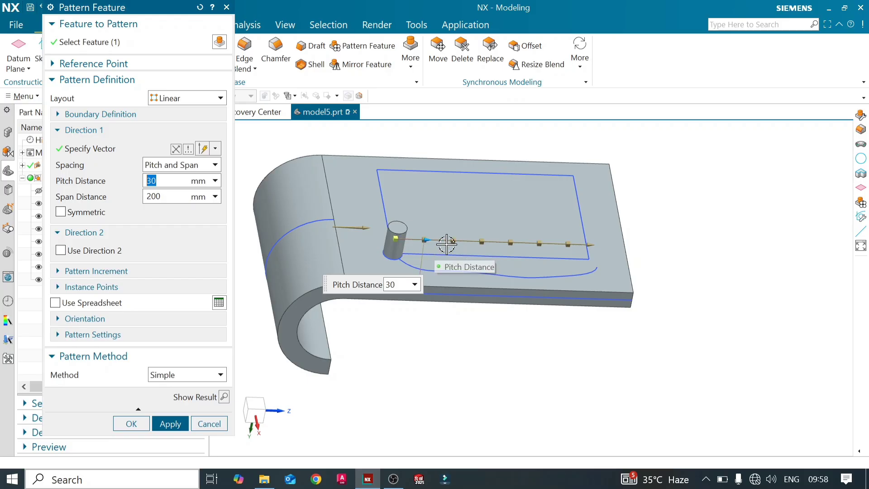
# - Preview the single row of bosses along the plate, and undo the preview after inspecting it
pyautogui.moveTo(557, 268)
pyautogui.mouseDown(button='middle')
pyautogui.moveTo(535, 247)
pyautogui.moveTo(549, 260)
pyautogui.moveTo(552, 254)
pyautogui.mouseUp(button='middle')
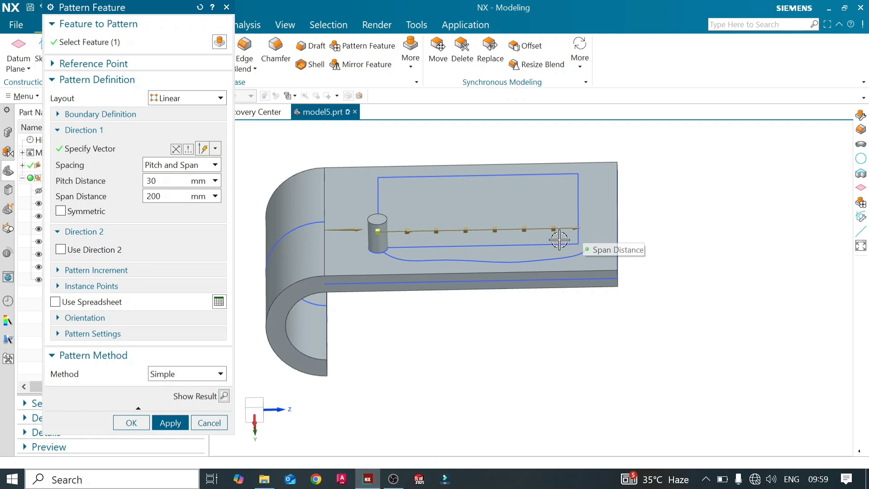
pyautogui.click(224, 396)
pyautogui.moveTo(439, 236)
pyautogui.mouseDown(button='middle')
pyautogui.moveTo(442, 213)
pyautogui.moveTo(444, 265)
pyautogui.moveTo(439, 242)
pyautogui.mouseUp(button='middle')
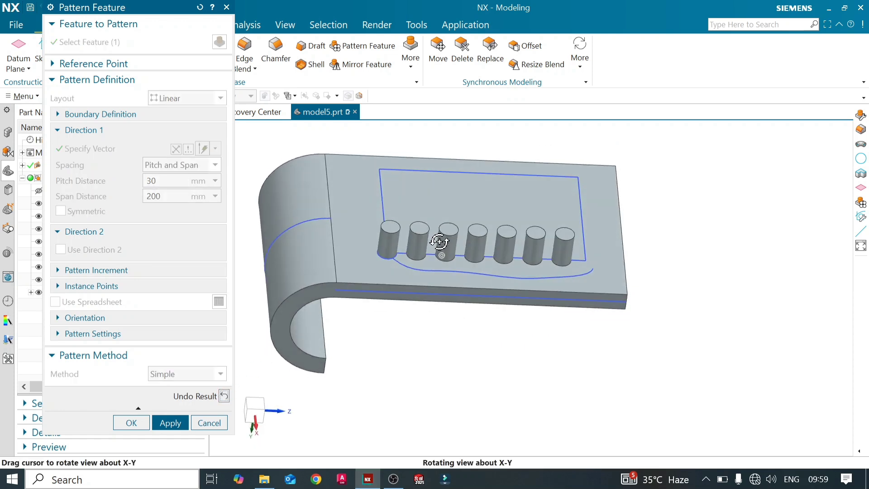
pyautogui.click(224, 396)
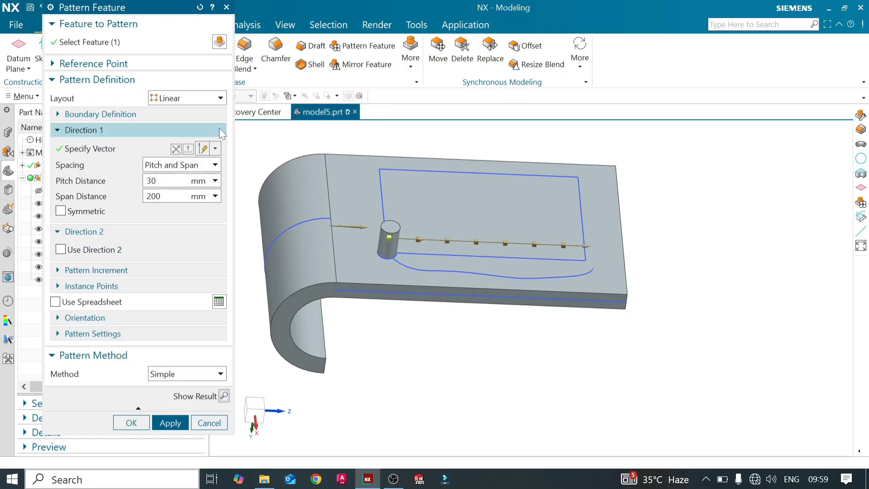
# - Switch the pattern layout to Circular and close Pattern Feature without creating a pattern
pyautogui.click(221, 100)
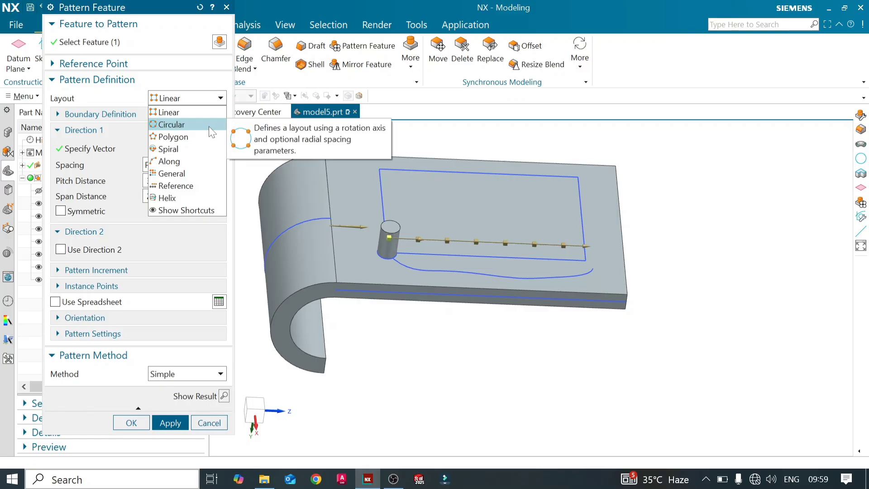
pyautogui.click(181, 124)
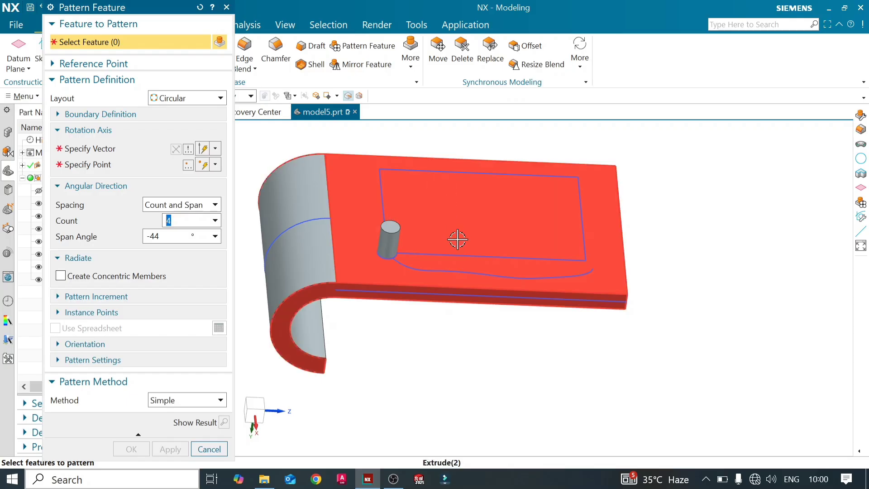
pyautogui.click(227, 8)
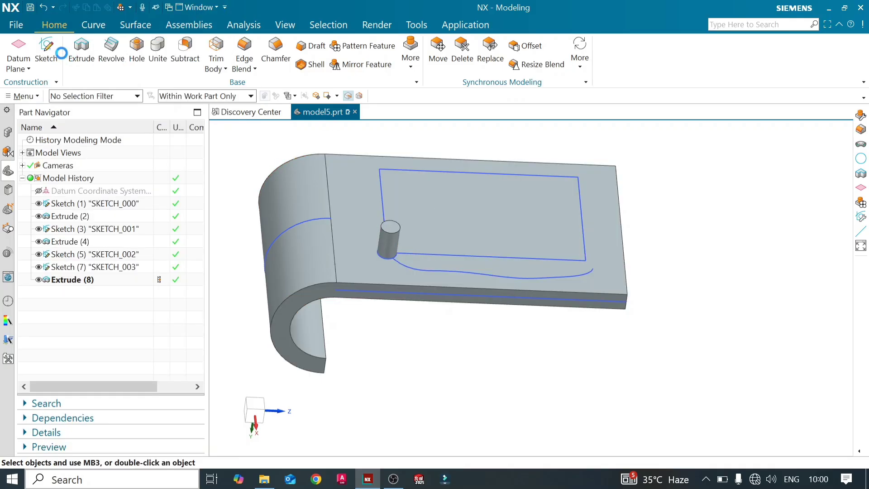
# - Create a new sketch on the plate's flat top face, where the cylindrical boss stands
pyautogui.click(47, 48)
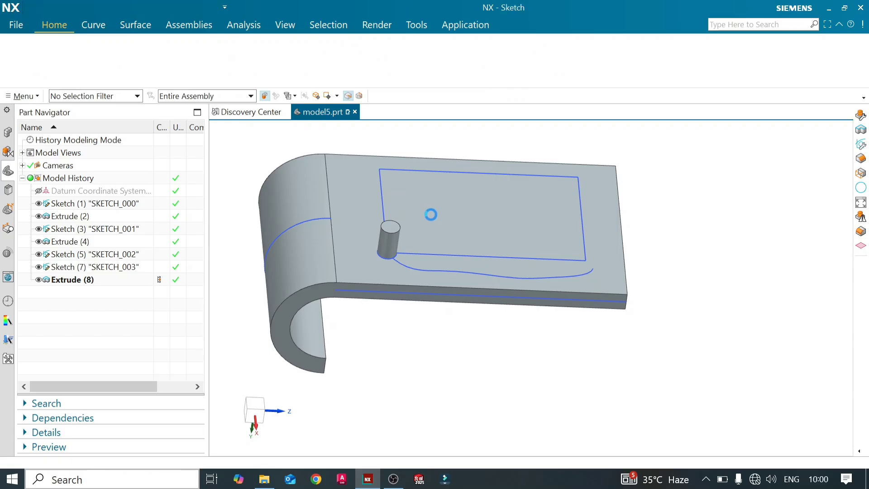
pyautogui.click(471, 209)
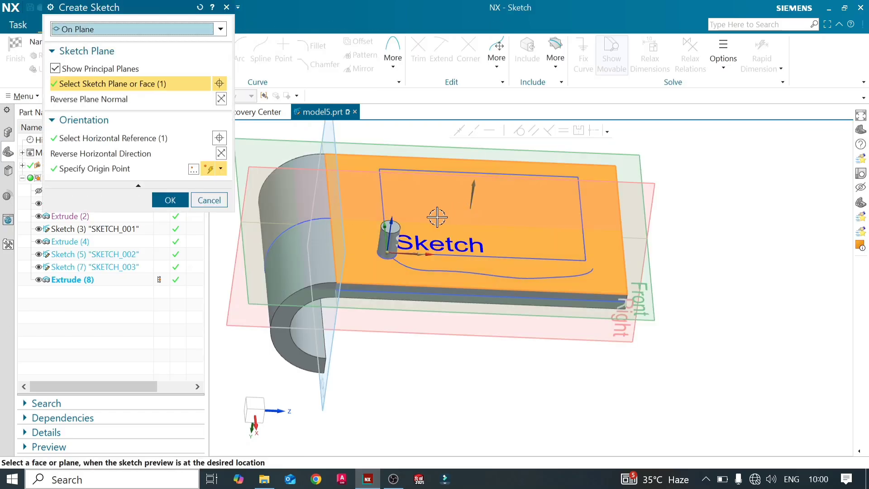
pyautogui.scroll(3, 436, 224)
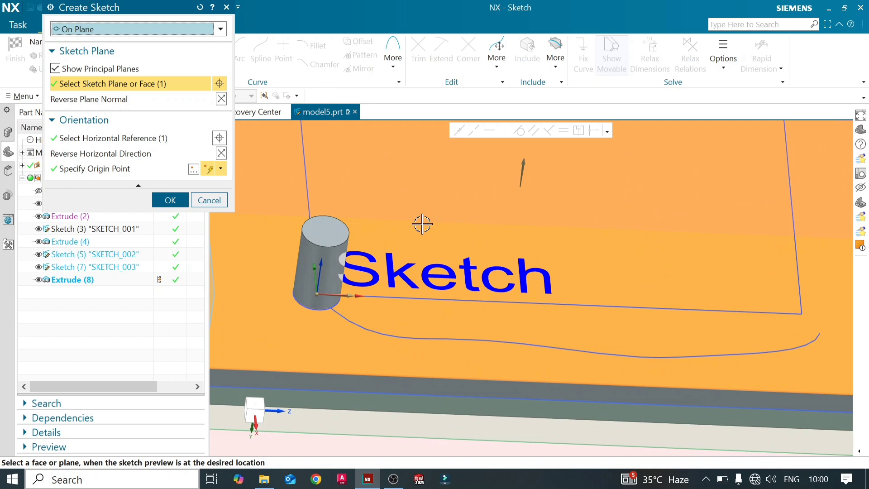
pyautogui.click(169, 199)
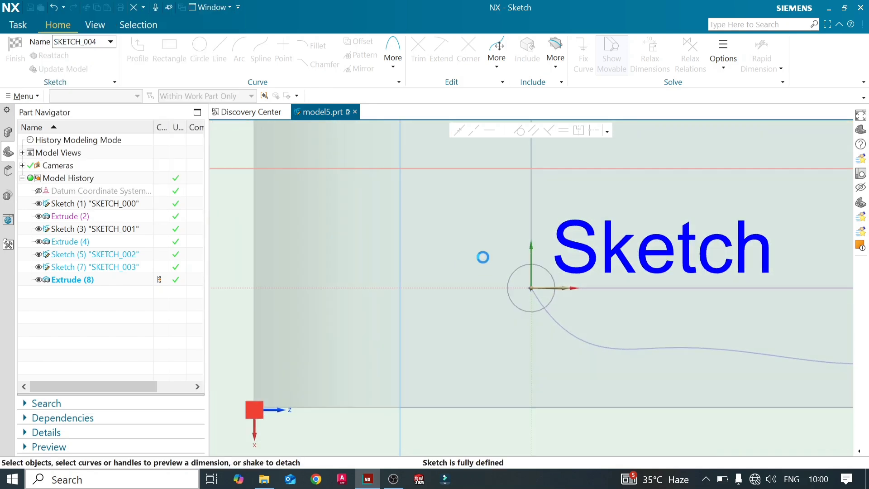
pyautogui.scroll(-4, 374, 261)
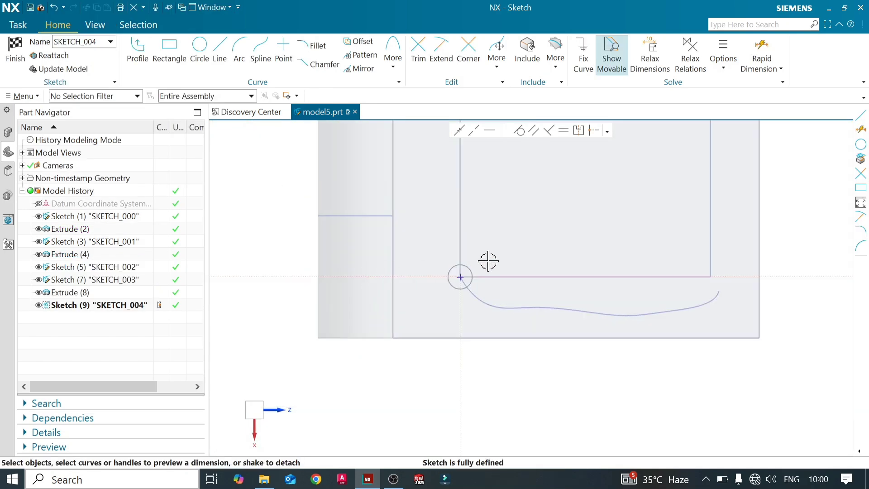
# - Sketch a small circle on the plate close beside the cylindrical boss, and finish the sketch
pyautogui.click(198, 63)
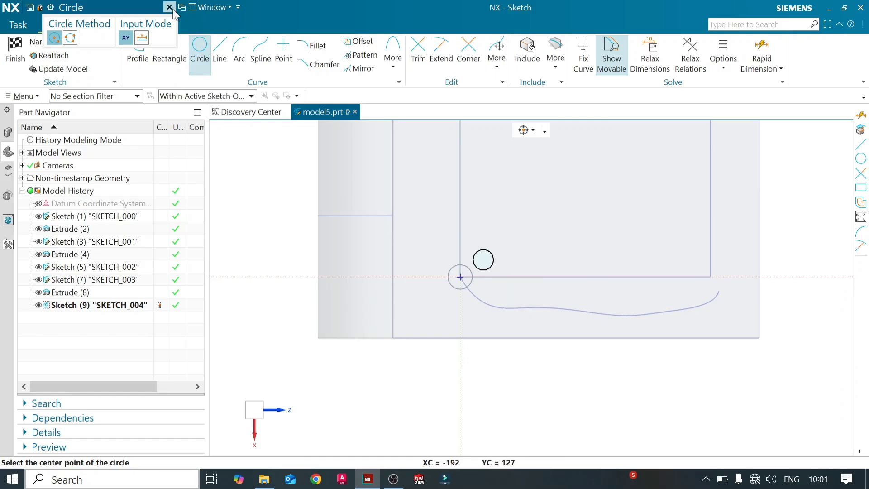
pyautogui.click(169, 7)
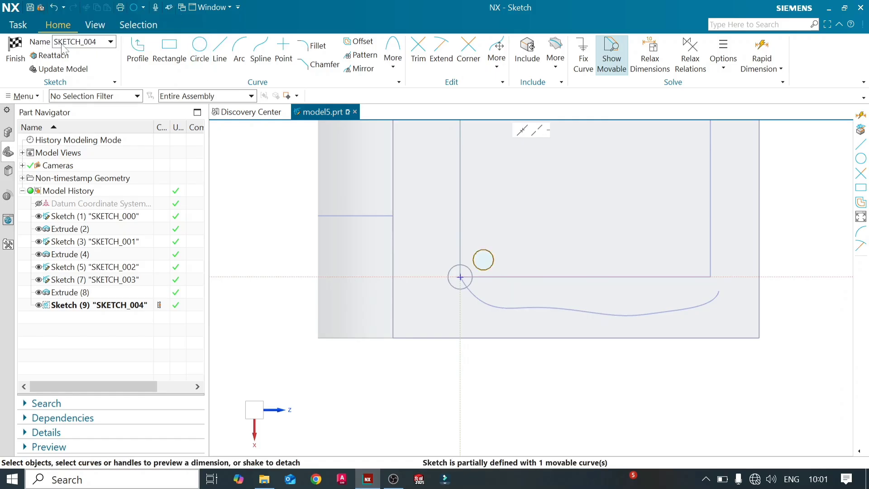
pyautogui.click(15, 47)
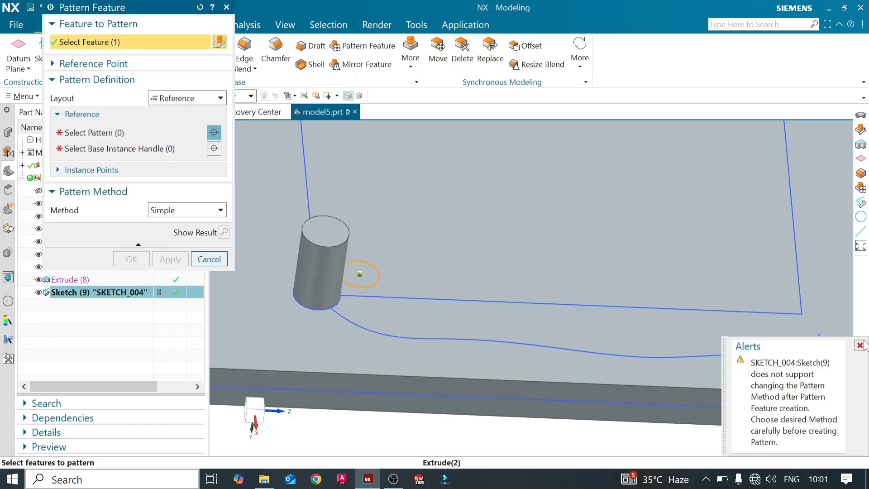
# - Deselect the circle sketch, select the cylindrical boss as the feature to pattern, and set the layout to Circular
pyautogui.click(859, 345)
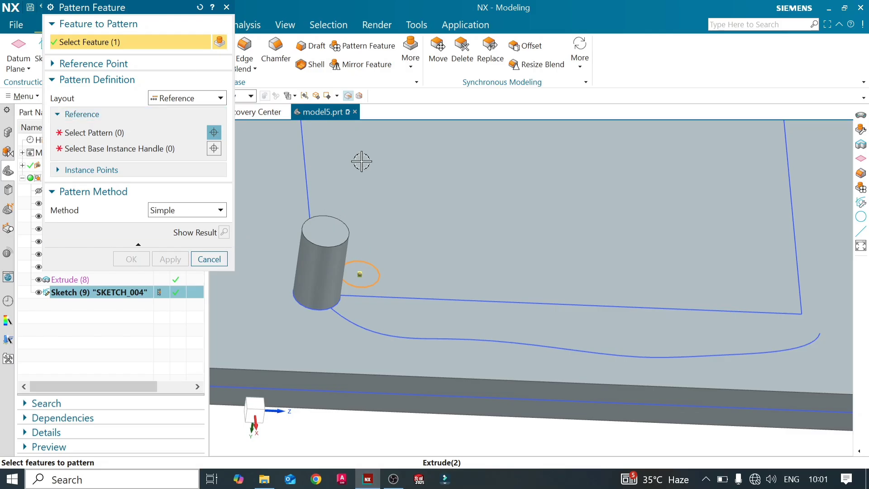
pyautogui.keyDown('shift'); pyautogui.click(378, 267); pyautogui.keyUp('shift')
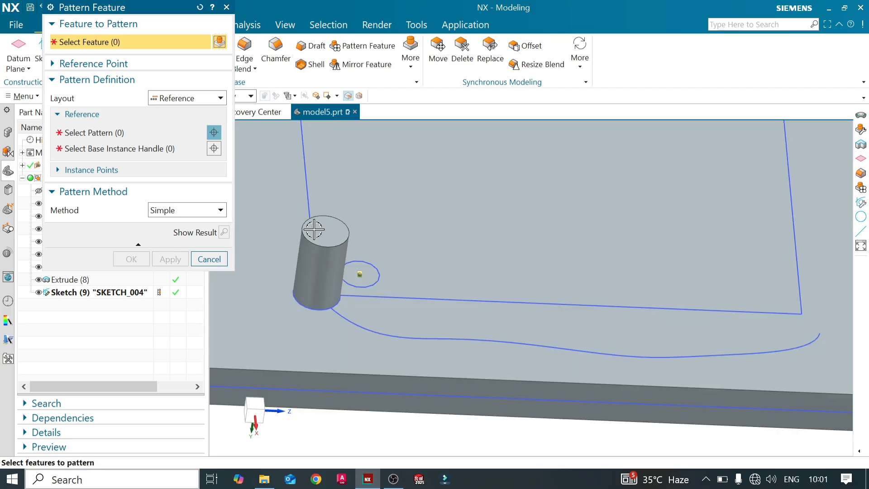
pyautogui.click(331, 226)
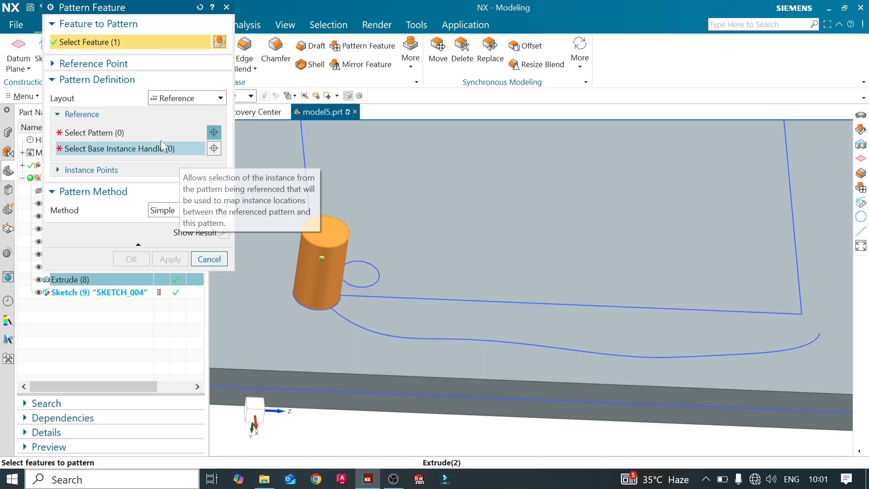
pyautogui.click(212, 105)
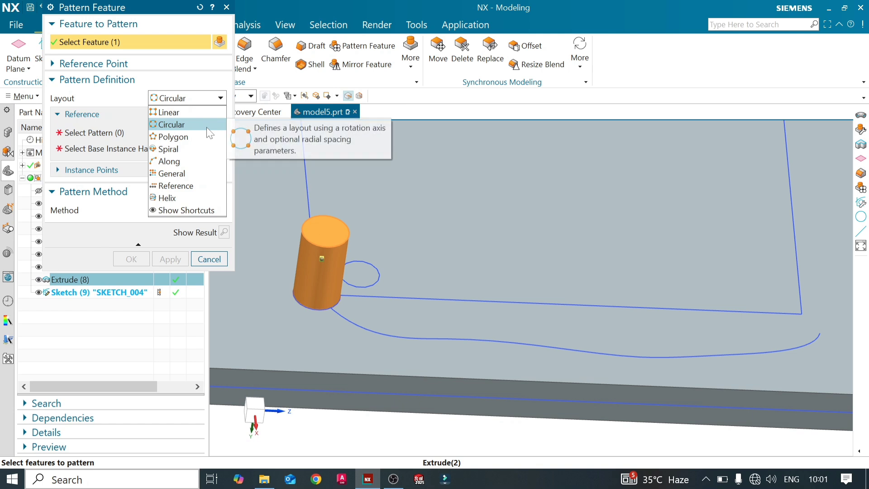
pyautogui.click(213, 120)
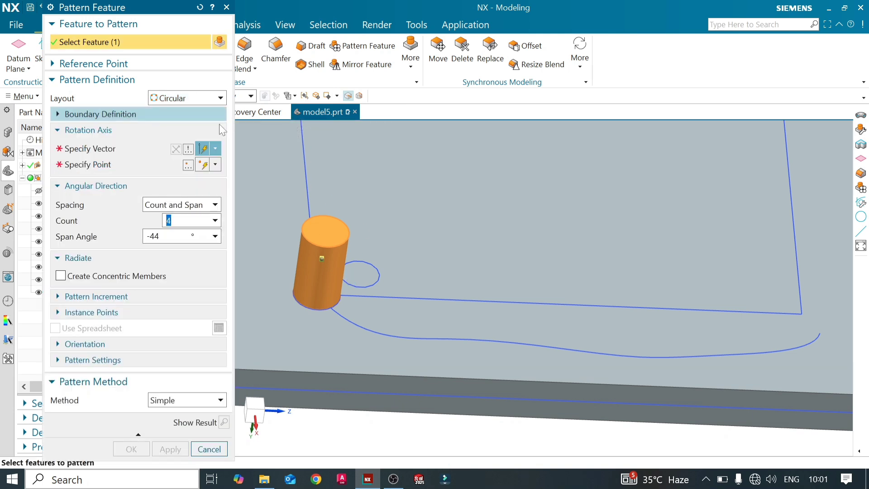
# - Define the rotation axis perpendicular to the plate's flat top face, passing through the centre of the small sketched circle
pyautogui.click(121, 153)
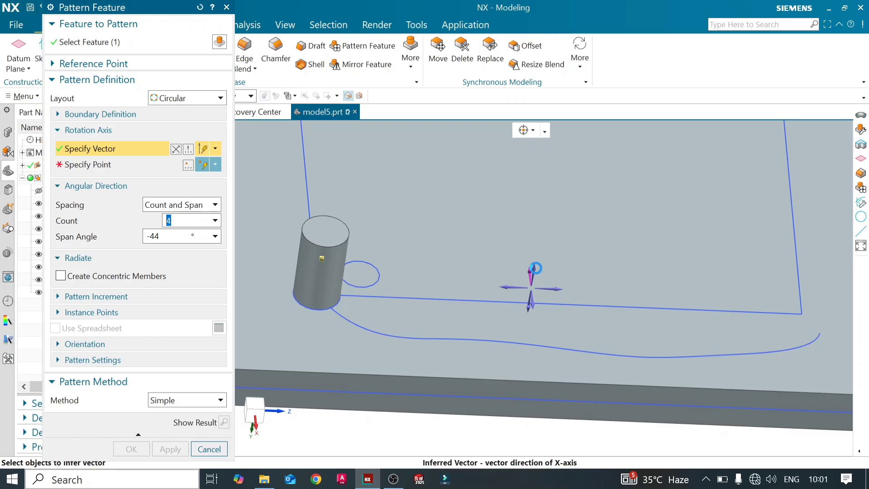
pyautogui.click(535, 269)
pyautogui.click(151, 151)
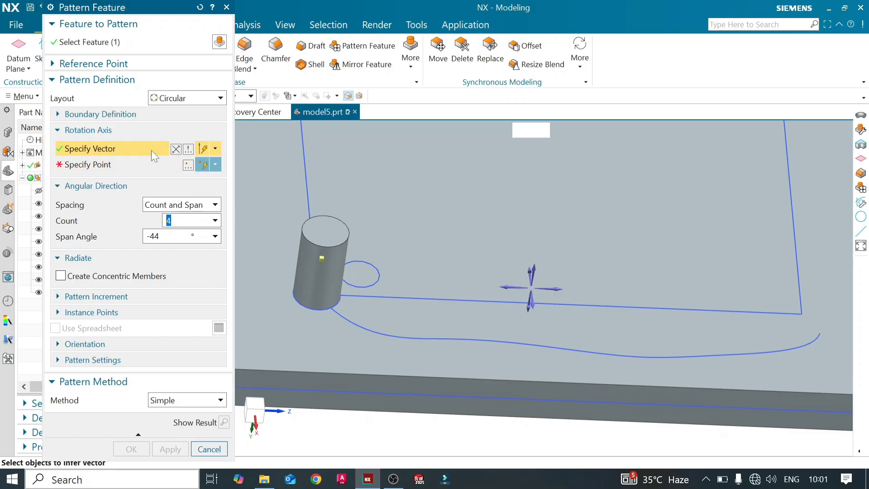
pyautogui.moveTo(407, 274); pyautogui.dragTo(461, 270, button='middle')
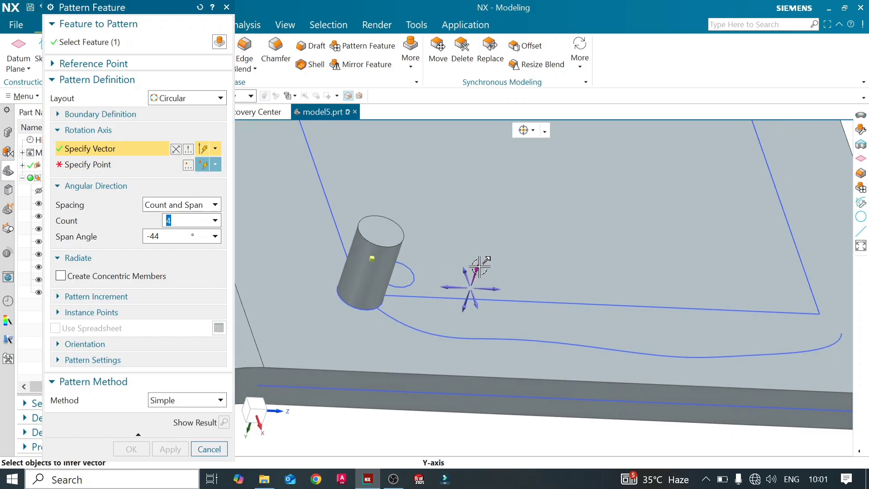
pyautogui.click(435, 271)
pyautogui.moveTo(421, 301); pyautogui.dragTo(400, 295, button='middle')
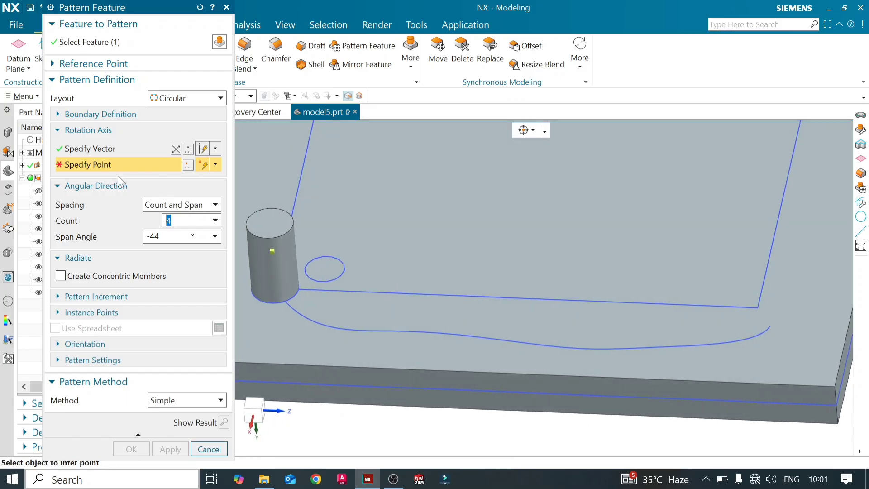
pyautogui.click(324, 268)
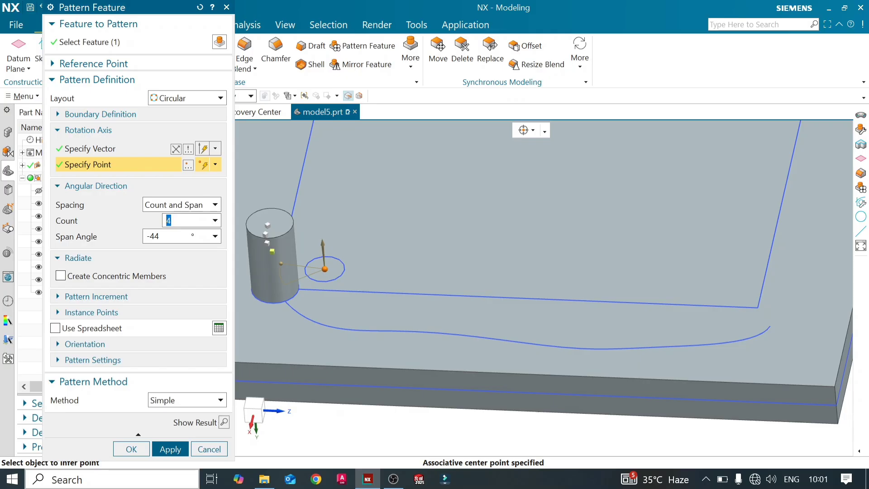
# - Set the circular pattern's span angle to 360°
pyautogui.click(163, 234)
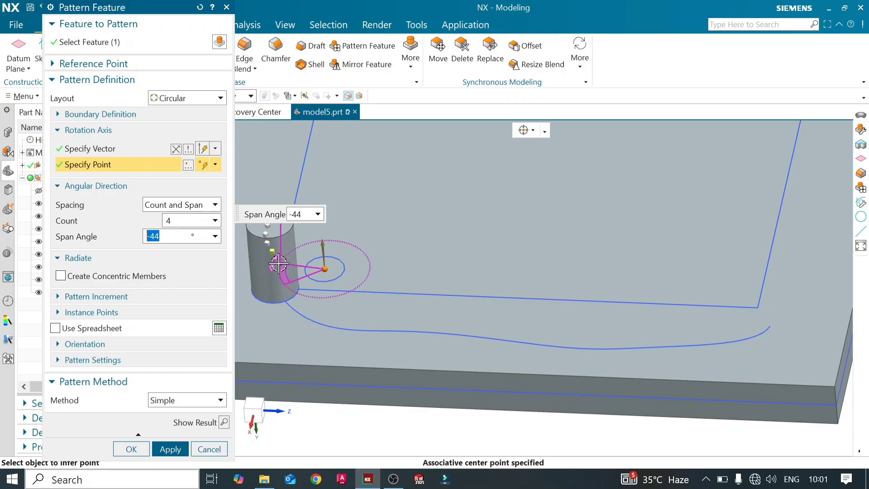
pyautogui.moveTo(285, 260); pyautogui.dragTo(275, 281)
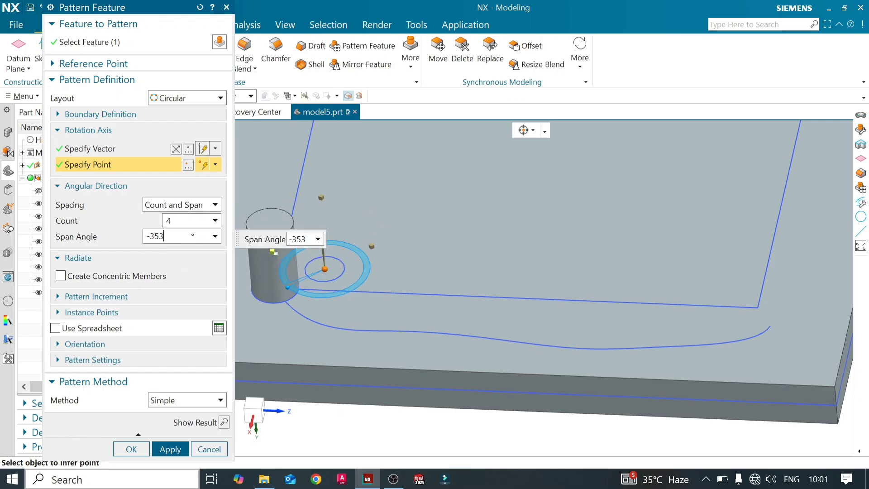
pyautogui.write('360')
pyautogui.press('Return')
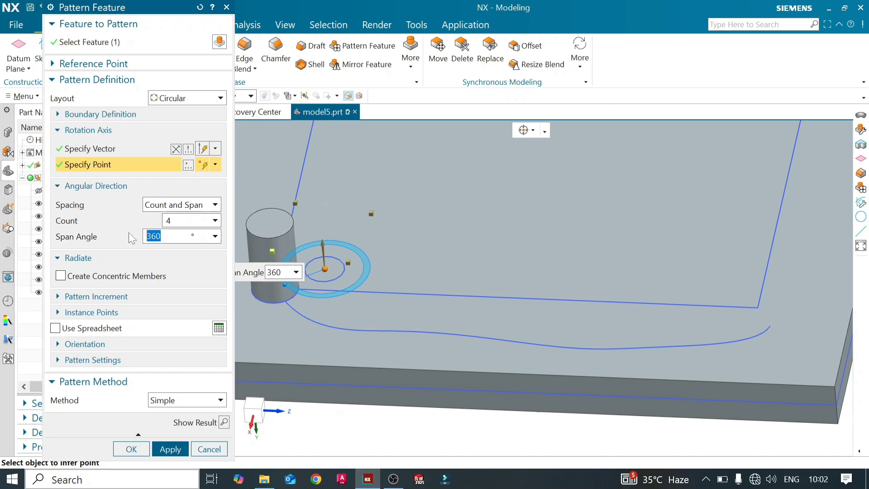
# - Preview the circular pattern of four bosses around the small circle, and undo the preview after inspecting it
pyautogui.click(220, 423)
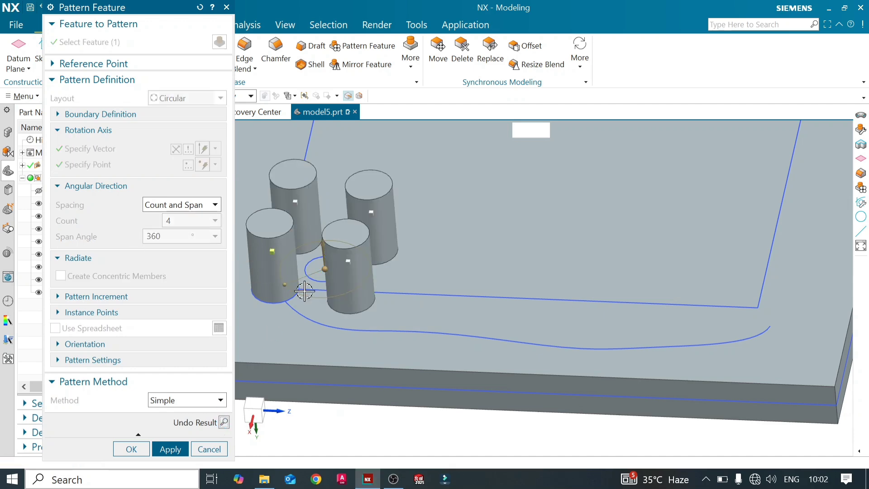
pyautogui.moveTo(408, 252)
pyautogui.mouseDown(button='middle')
pyautogui.moveTo(415, 283)
pyautogui.moveTo(403, 266)
pyautogui.moveTo(408, 257)
pyautogui.mouseUp(button='middle')
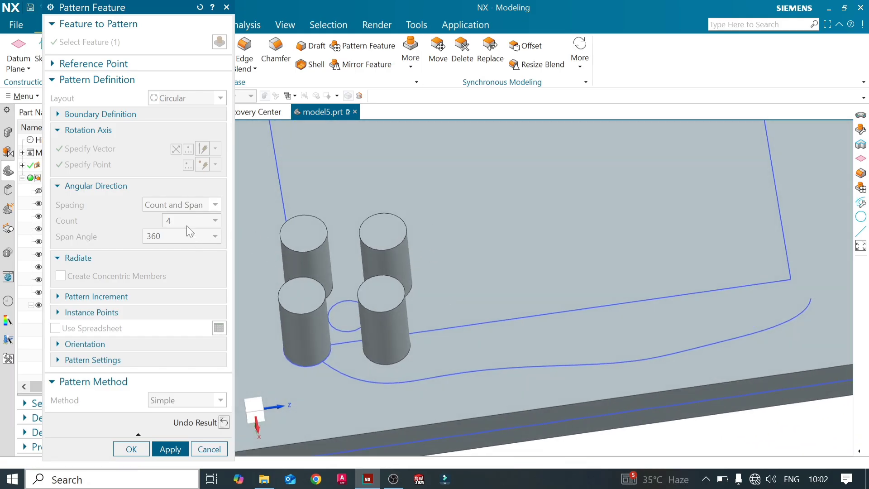
pyautogui.click(224, 423)
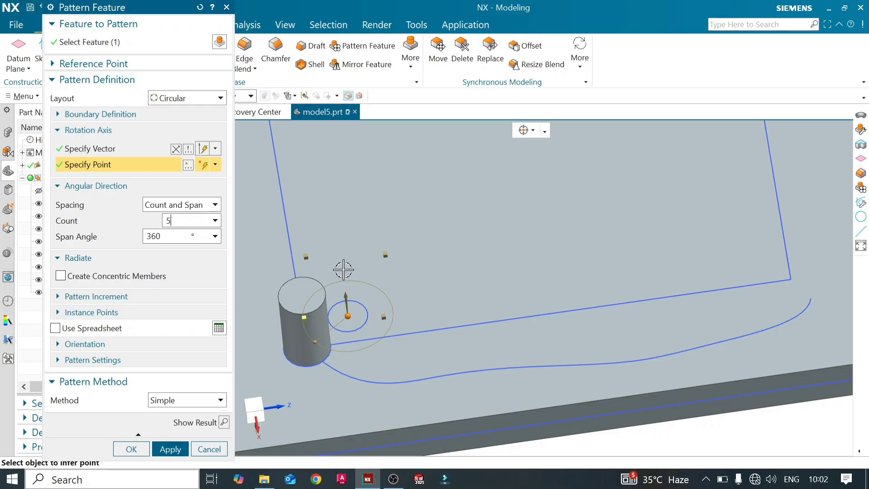
# - Set the circular pattern's count to 5, preview the ring of bosses, and undo the preview
pyautogui.click(223, 423)
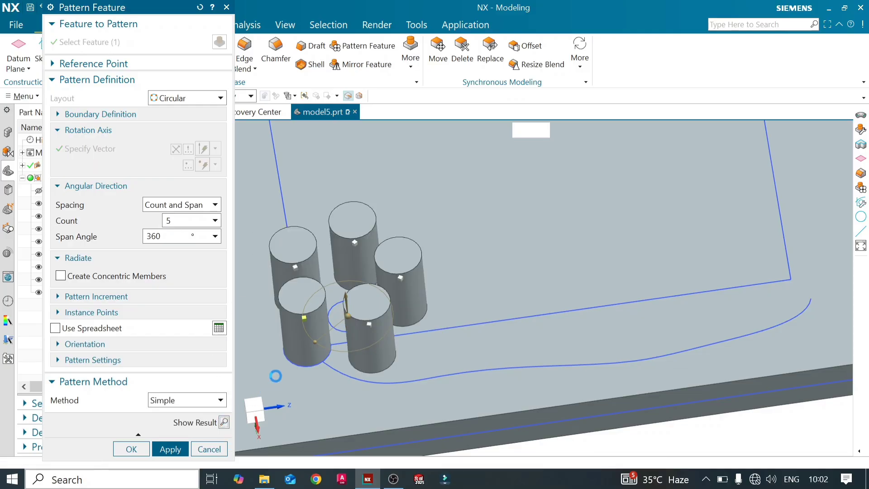
pyautogui.moveTo(384, 319)
pyautogui.mouseDown(button='middle')
pyautogui.moveTo(407, 349)
pyautogui.moveTo(398, 322)
pyautogui.moveTo(382, 317)
pyautogui.moveTo(401, 261)
pyautogui.mouseUp(button='middle')
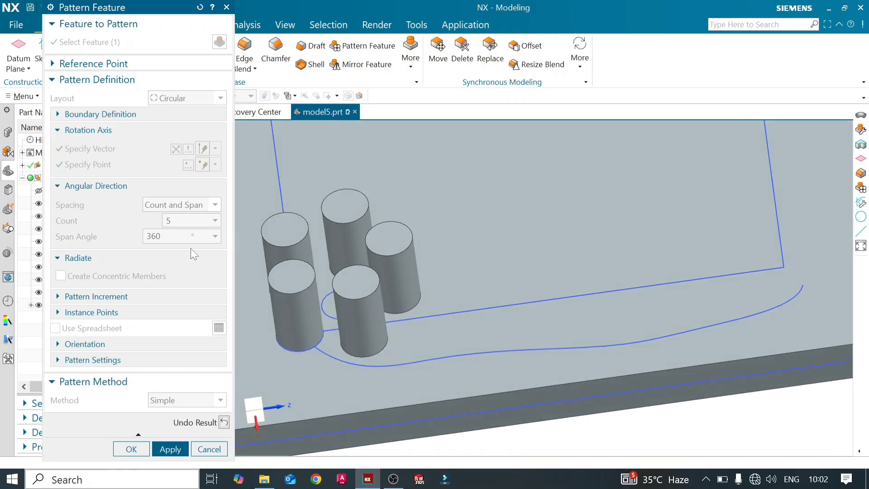
pyautogui.click(224, 423)
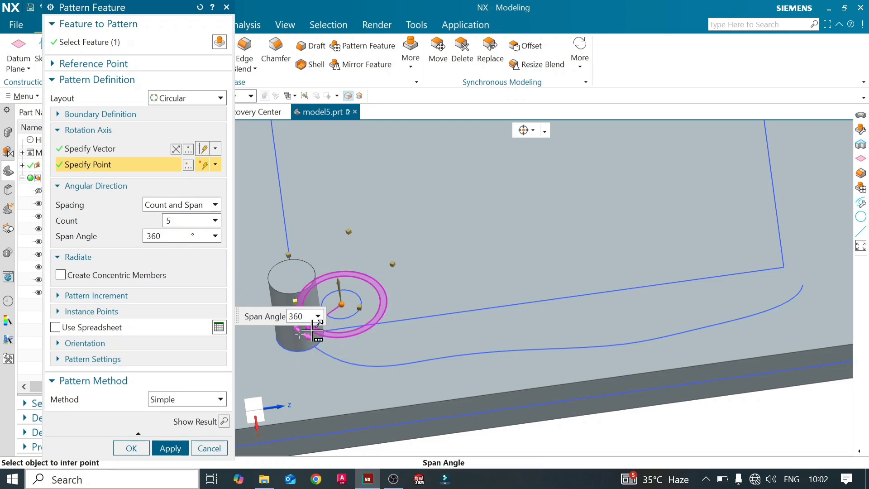
# - Try a span angle of 172° for the five bosses, preview the partial ring, and undo the preview
pyautogui.moveTo(312, 330); pyautogui.dragTo(379, 283)
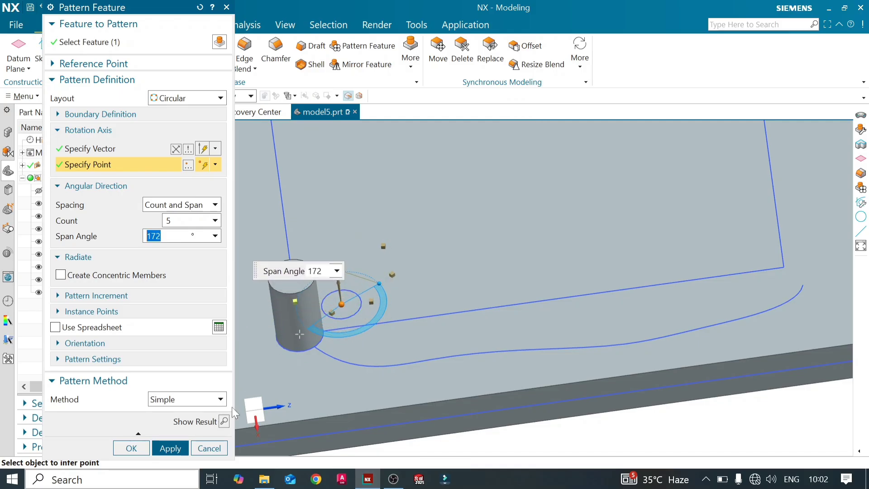
pyautogui.click(223, 421)
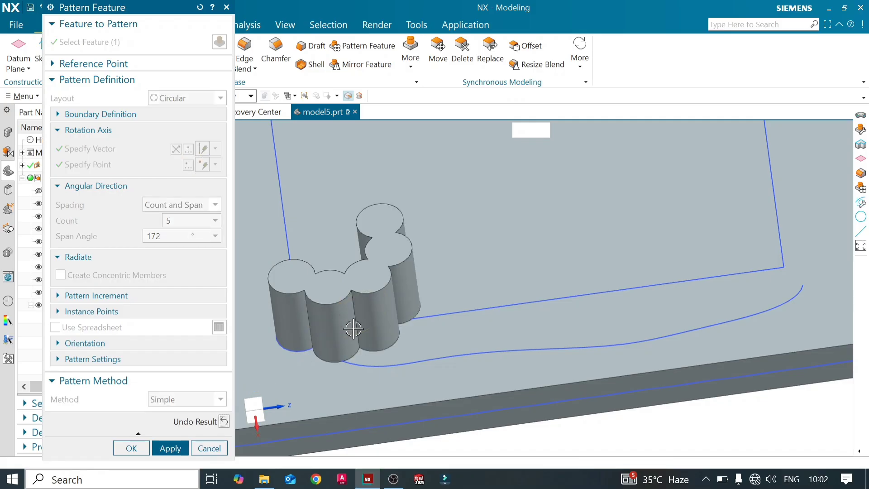
pyautogui.moveTo(454, 307); pyautogui.dragTo(460, 364, button='middle')
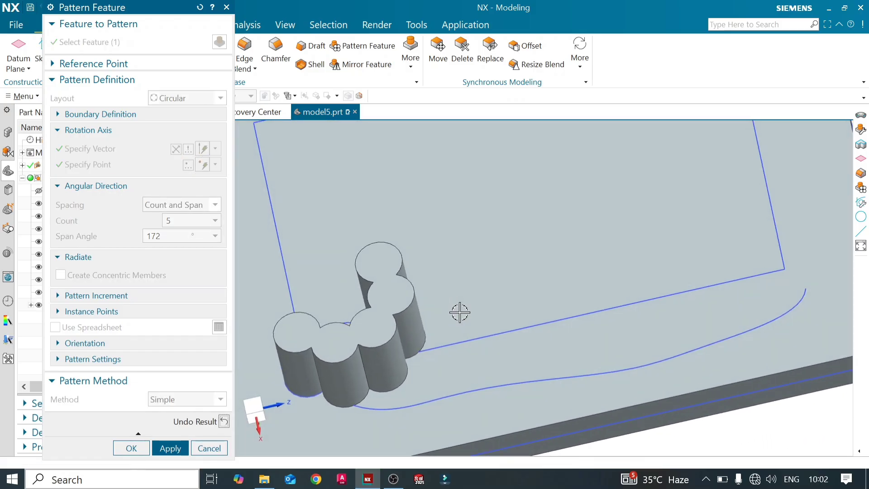
pyautogui.click(224, 422)
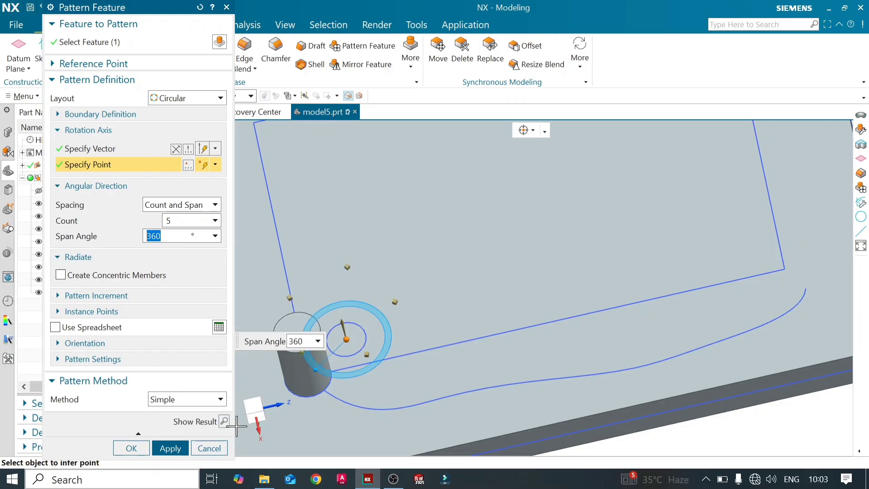
# - Create the circular pattern of 5 bosses with a span angle of 360°, and close Pattern Feature
pyautogui.click(181, 447)
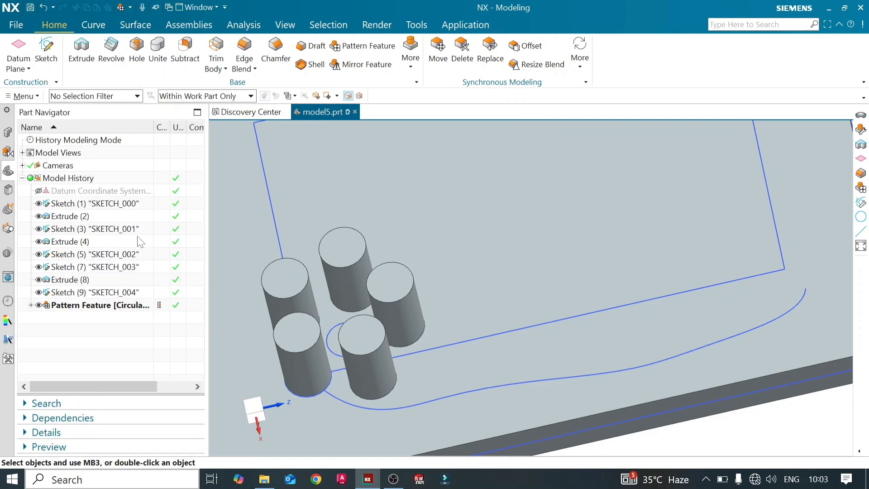
pyautogui.click(209, 448)
# - Edit the boss extrusion, Extrude (8), reversing its direction into the plate and setting the Boolean to Subtract
pyautogui.doubleClick(100, 279)
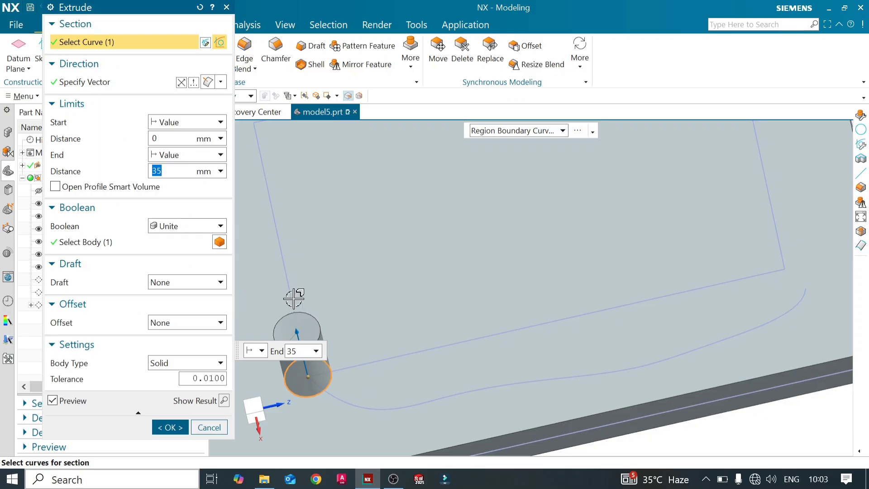
pyautogui.scroll(-4, 348, 223)
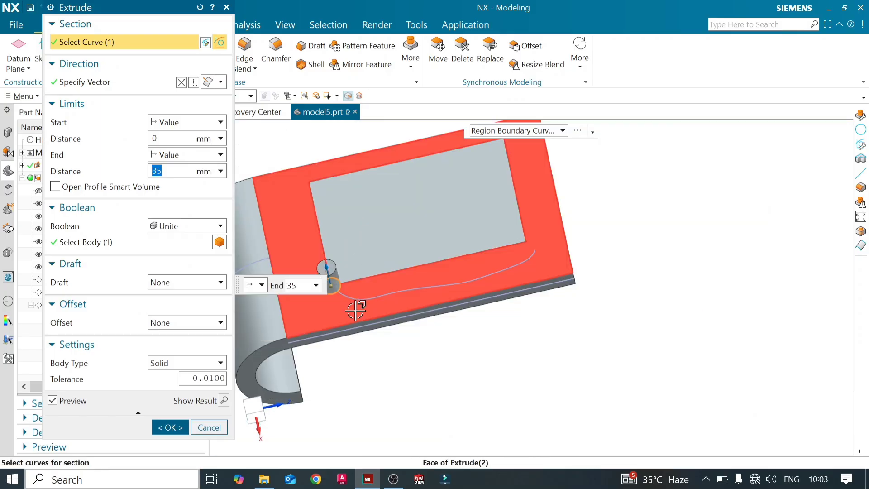
pyautogui.moveTo(355, 310); pyautogui.dragTo(345, 295, button='middle')
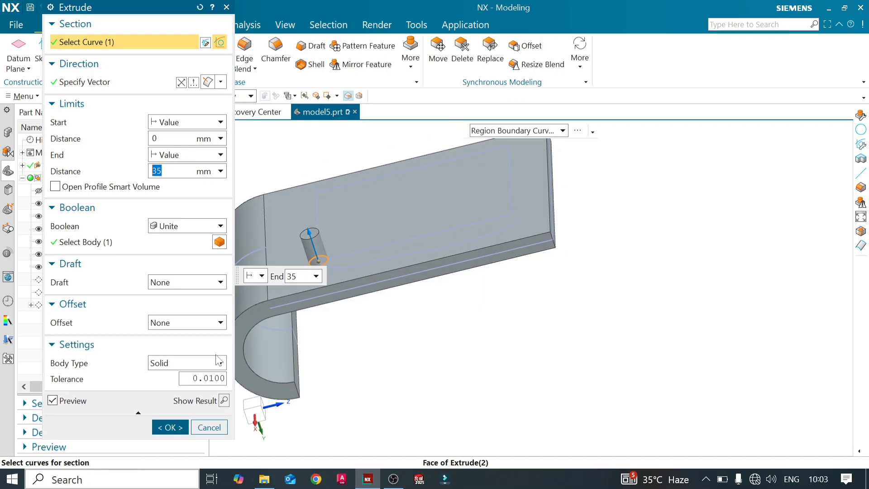
pyautogui.click(181, 82)
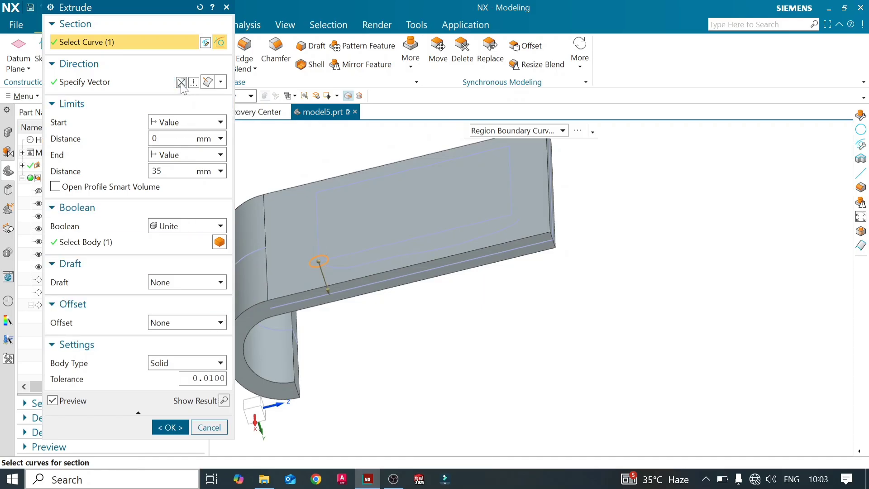
pyautogui.click(220, 226)
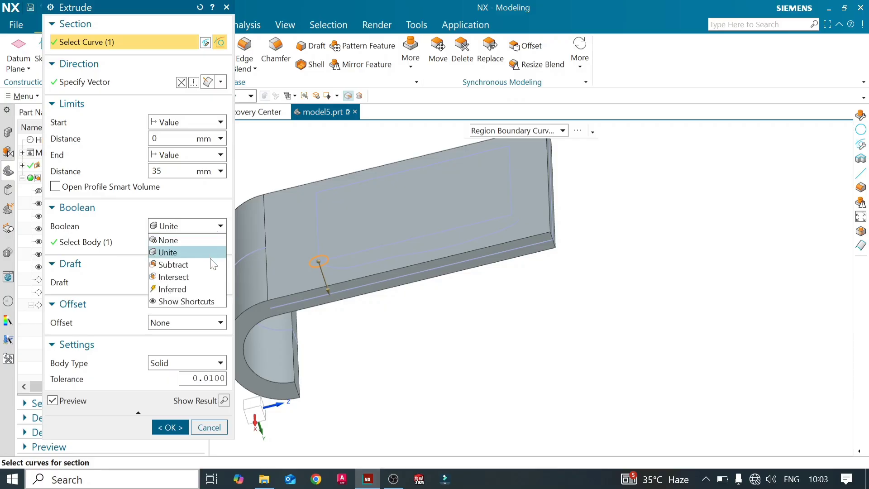
pyautogui.click(212, 265)
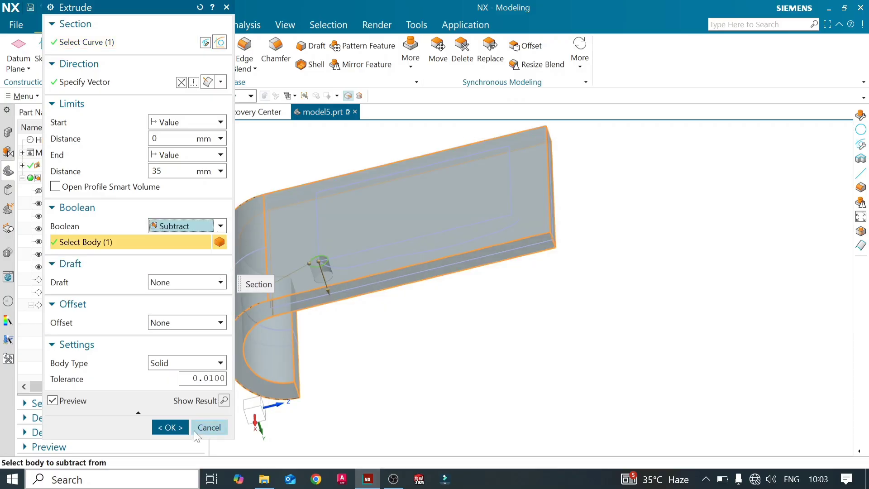
pyautogui.click(178, 427)
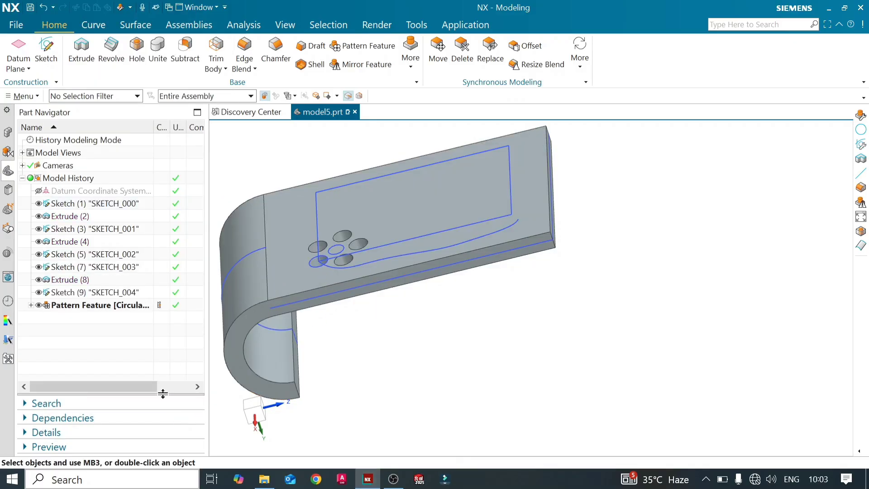
pyautogui.moveTo(289, 267); pyautogui.dragTo(297, 292, button='middle')
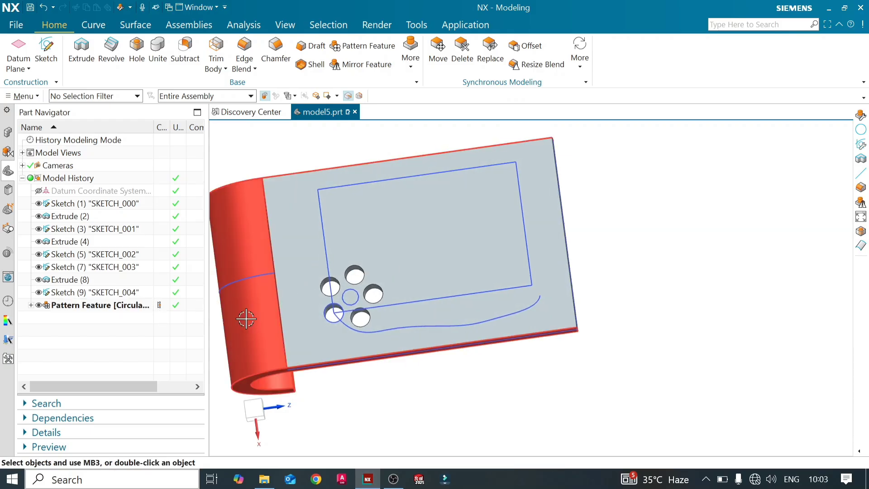
# - Open the circular pattern for editing, preview its holes, accept the definition and inspect the holes on the plate
pyautogui.doubleClick(147, 307)
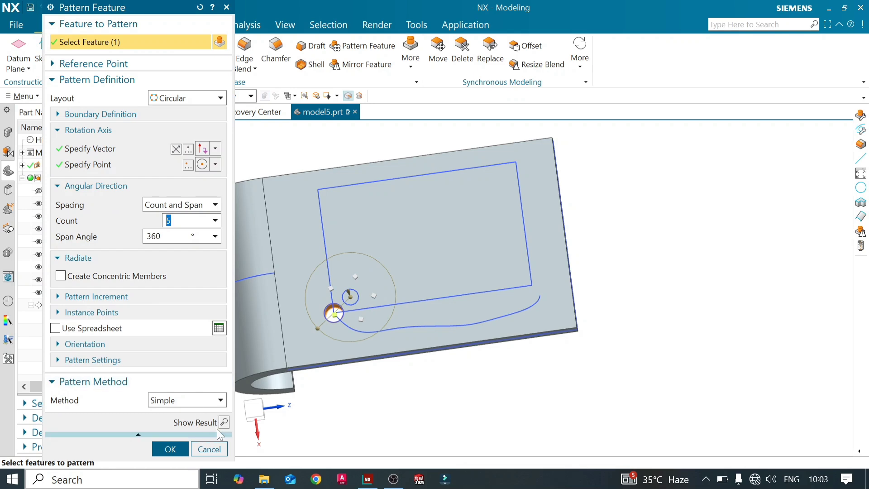
pyautogui.click(220, 425)
pyautogui.middleClick(344, 295)
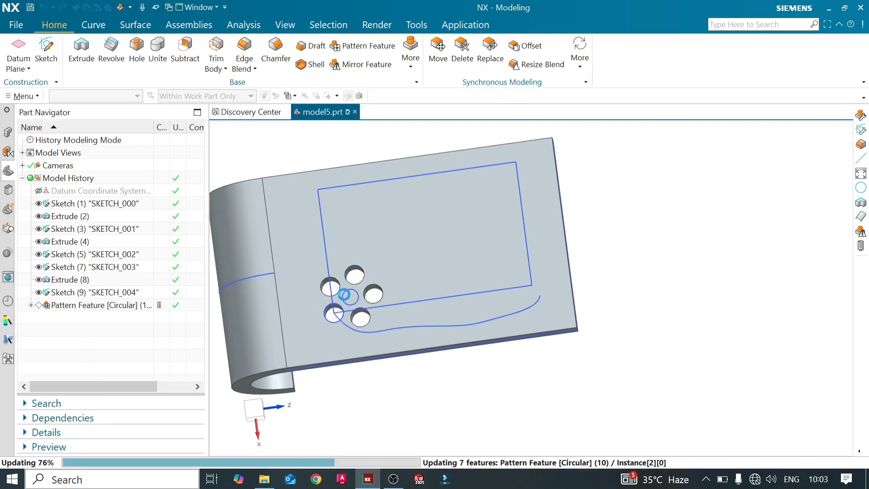
pyautogui.moveTo(405, 300); pyautogui.dragTo(393, 247, button='middle')
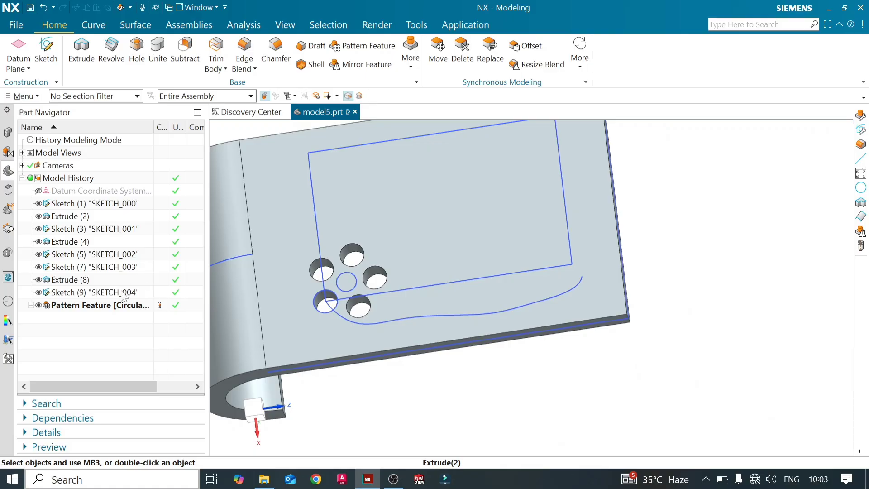
pyautogui.doubleClick(113, 305)
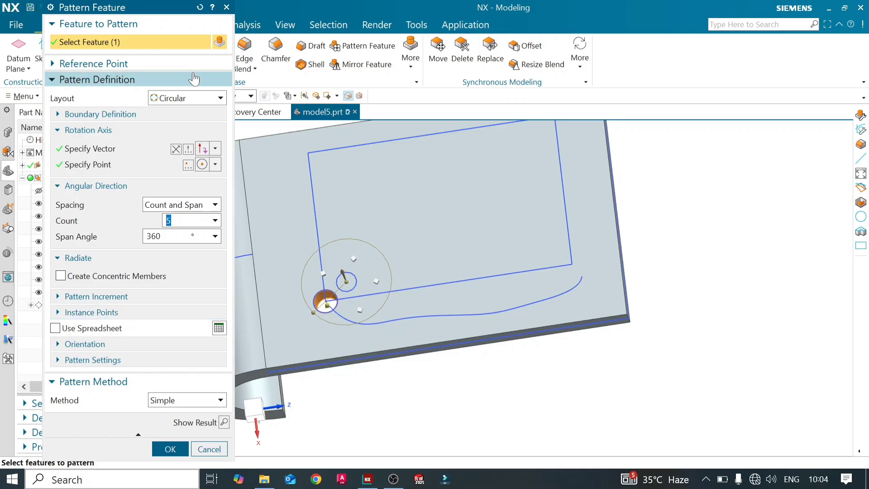
pyautogui.click(217, 99)
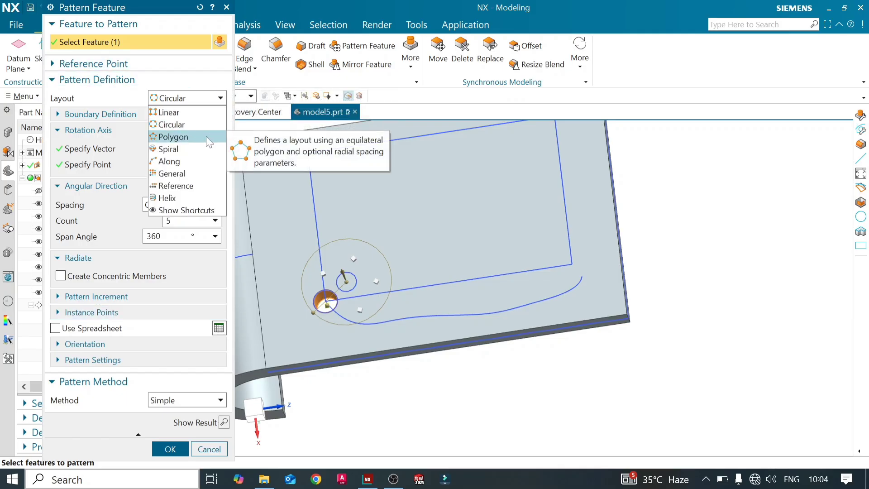
pyautogui.click(206, 137)
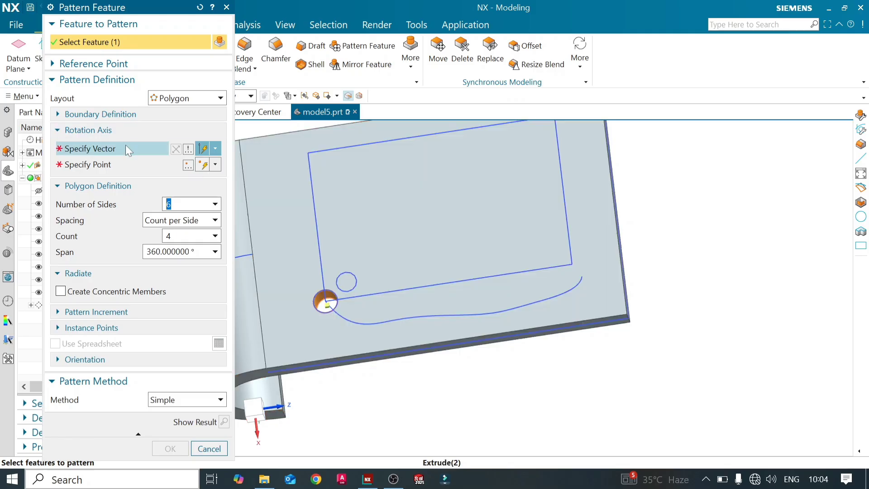
pyautogui.click(126, 146)
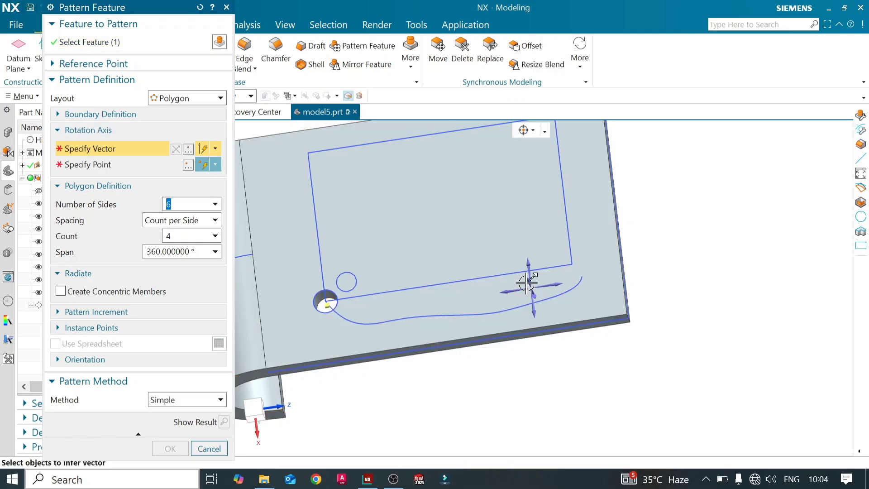
pyautogui.moveTo(487, 266); pyautogui.dragTo(502, 277, button='middle')
pyautogui.scroll(-5, 476, 317)
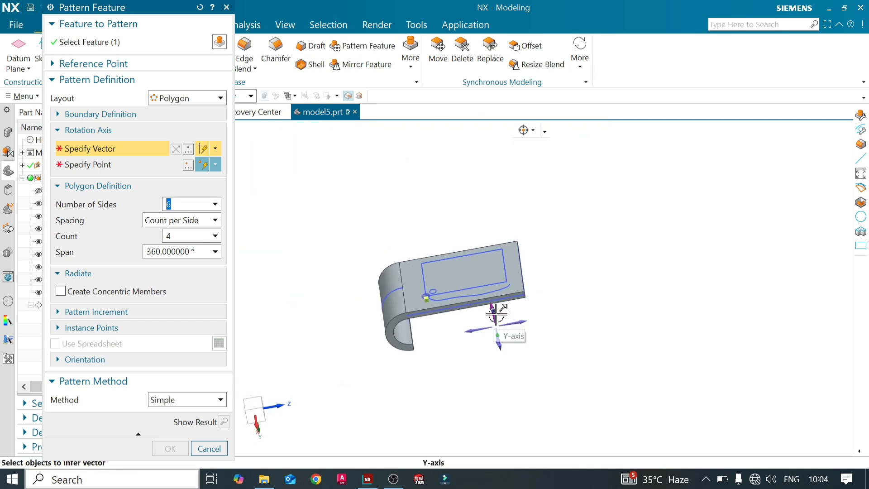
pyautogui.click(497, 312)
pyautogui.scroll(5, 440, 277)
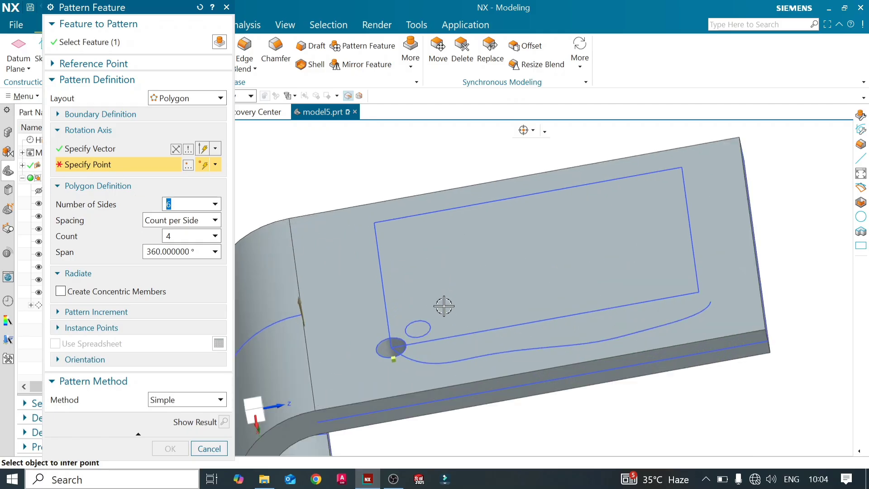
pyautogui.click(379, 308)
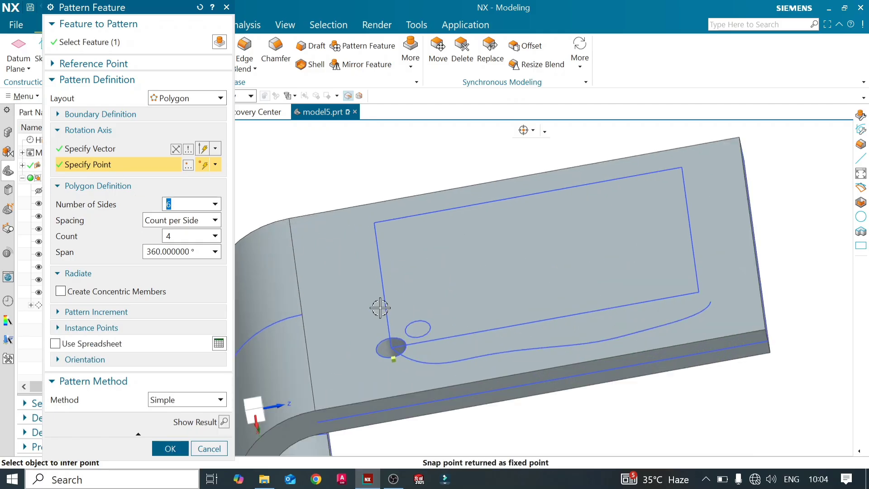
pyautogui.click(417, 329)
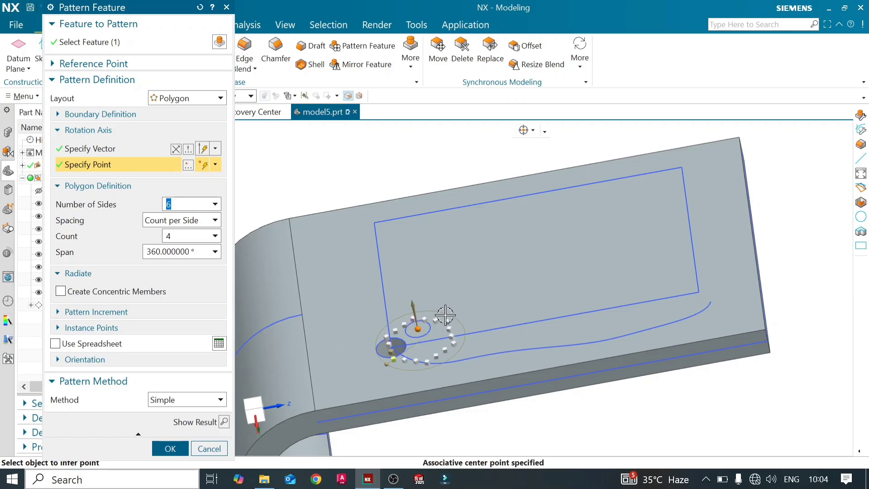
pyautogui.middleClick(446, 283)
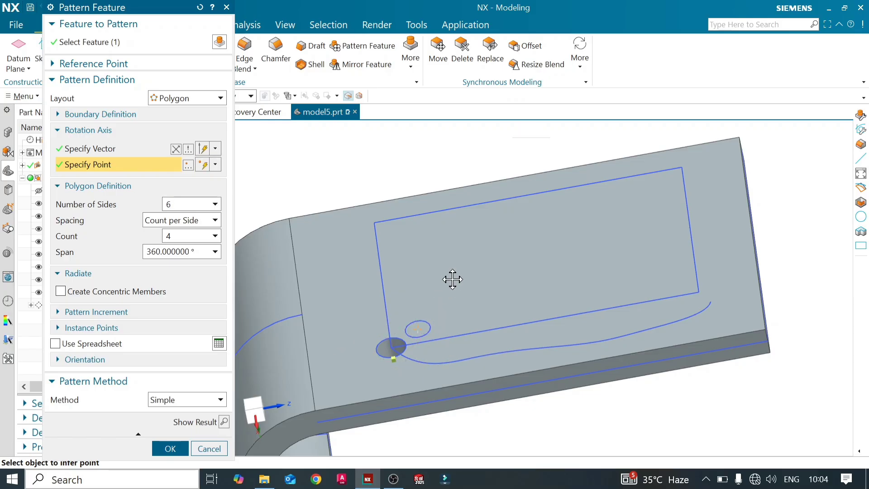
pyautogui.click(415, 328)
pyautogui.moveTo(439, 289); pyautogui.dragTo(446, 308, button='middle')
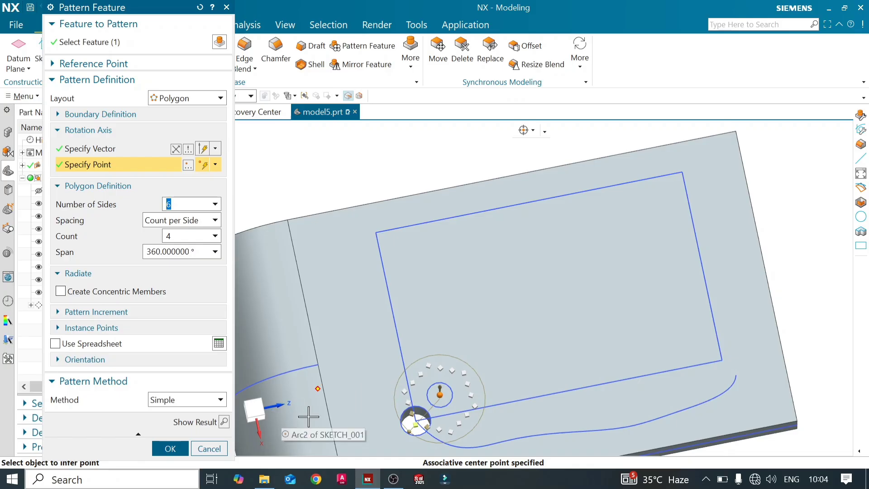
pyautogui.click(221, 447)
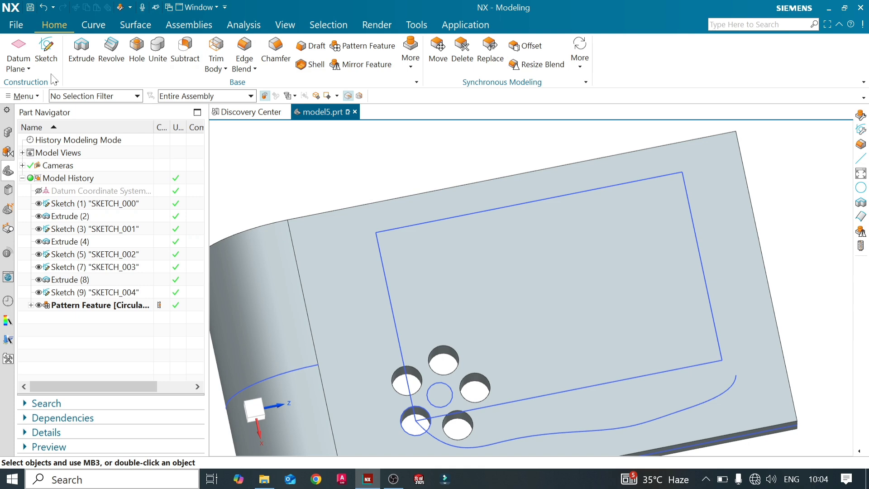
# - Create a sketch on the plate's flat face with a single point inside the rectangle, and finish the sketch
pyautogui.click(50, 72)
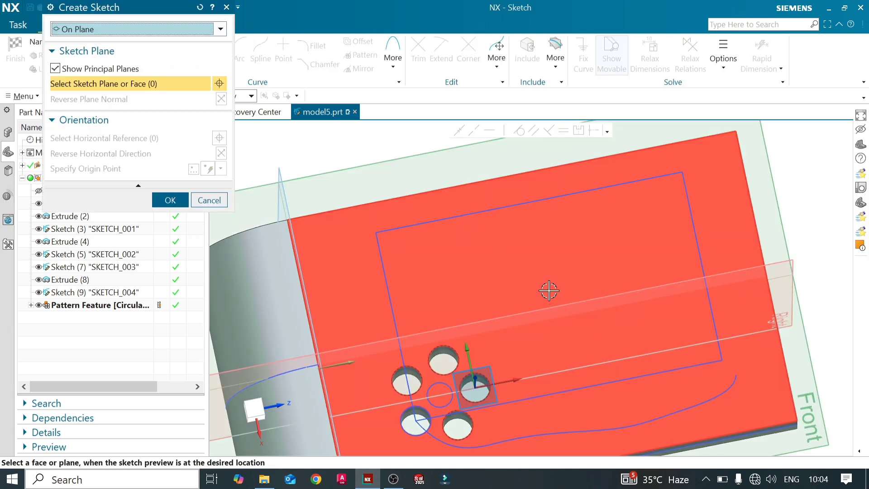
pyautogui.click(550, 285)
pyautogui.click(171, 202)
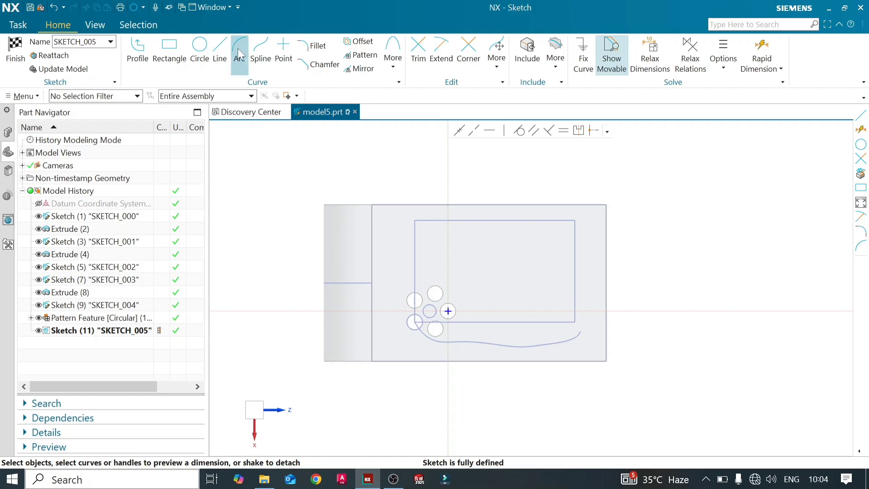
pyautogui.click(283, 48)
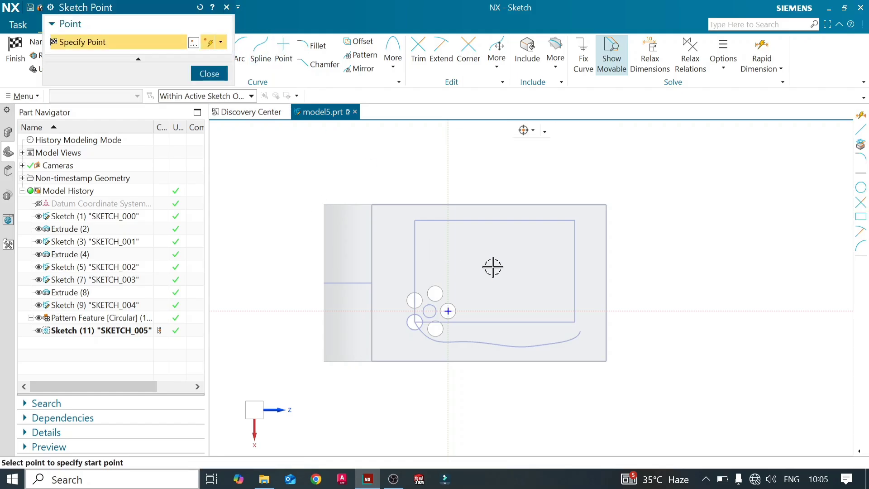
pyautogui.click(492, 267)
pyautogui.click(209, 74)
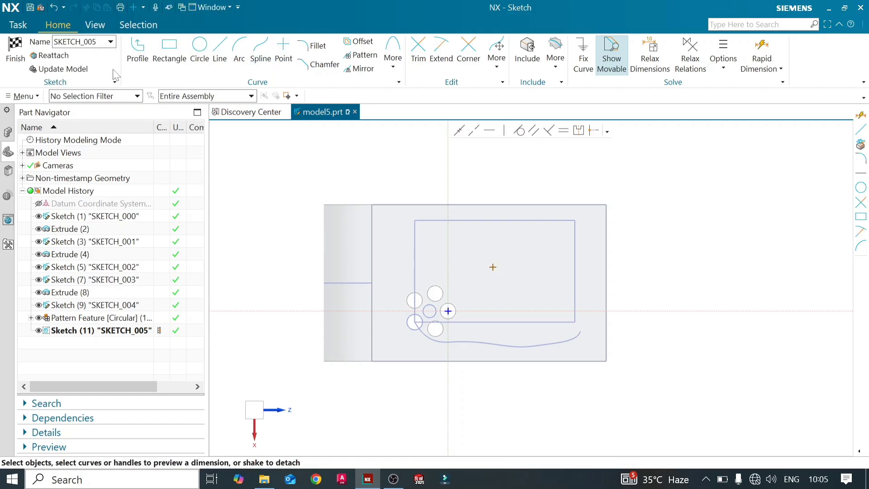
pyautogui.hotkey('ctrl', 'q')
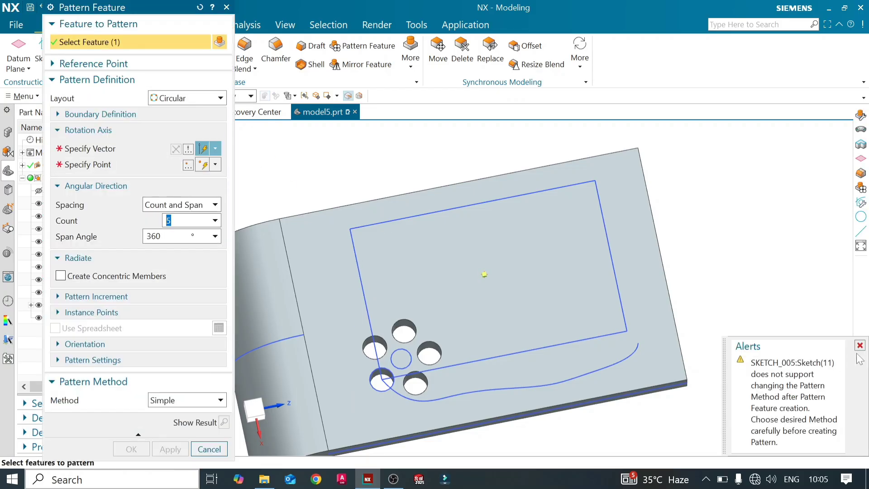
# - Set the new Pattern Feature's layout to Polygon and remove the point and circle sketches from the features to pattern
pyautogui.click(860, 345)
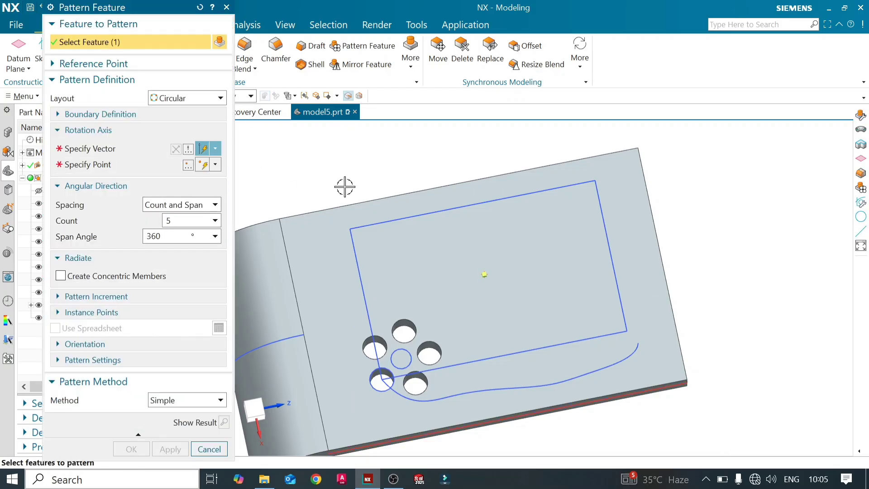
pyautogui.click(220, 97)
pyautogui.click(216, 142)
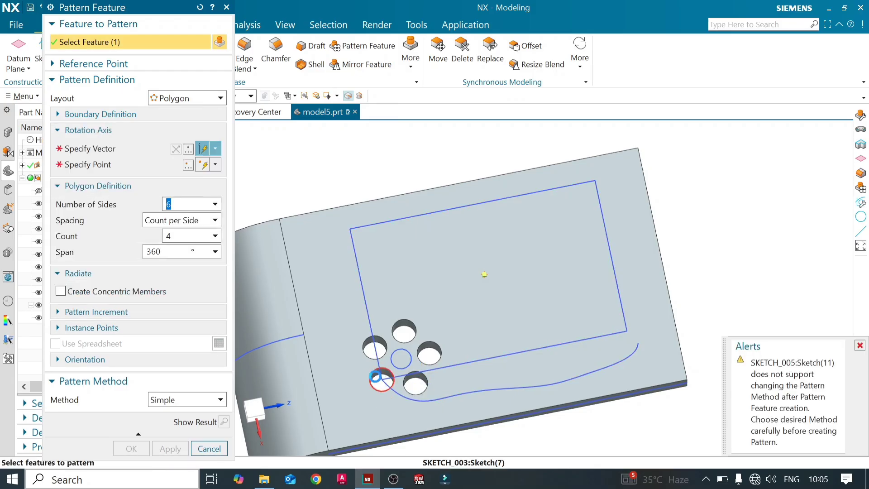
pyautogui.click(484, 273)
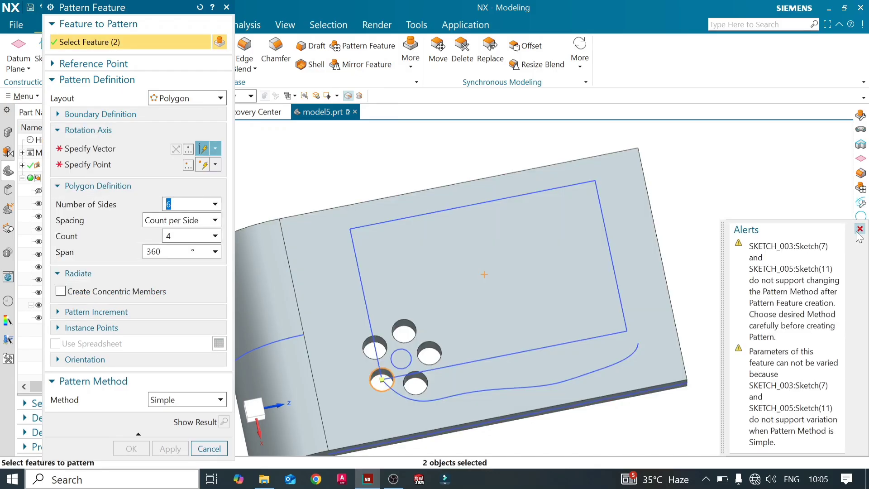
pyautogui.click(857, 232)
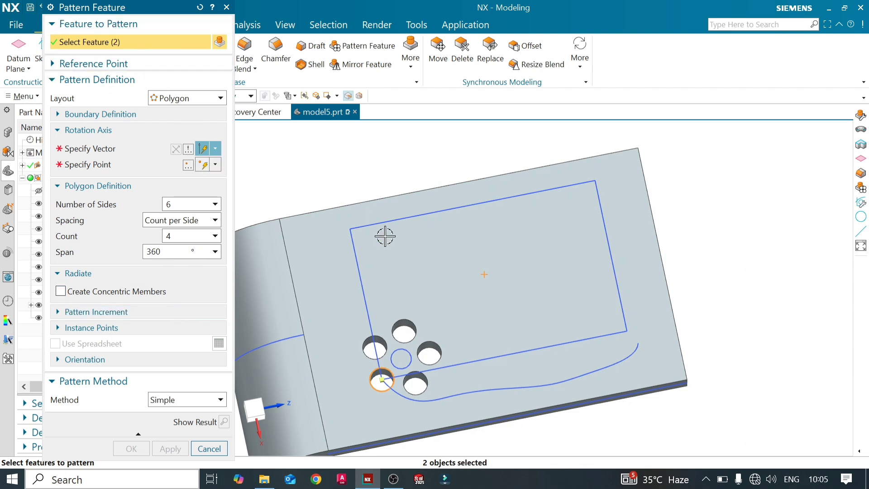
pyautogui.keyDown('shift'); pyautogui.click(484, 273); pyautogui.keyUp('shift')
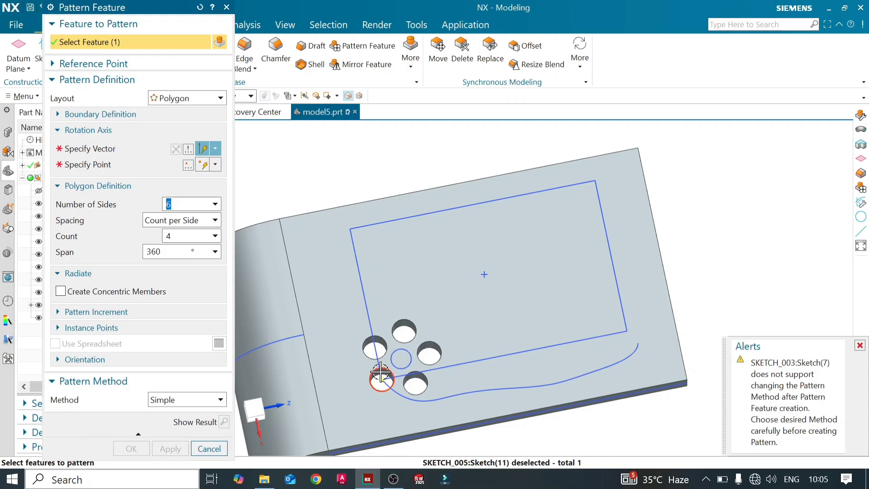
pyautogui.keyDown('shift'); pyautogui.click(381, 372); pyautogui.keyUp('shift')
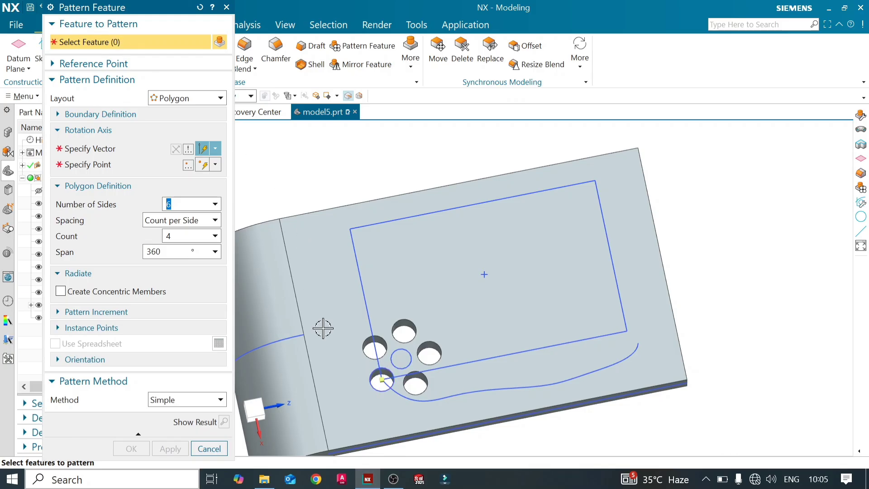
# - Select the original hole, Extrude (8), at the rectangle's corner as the feature to pattern
pyautogui.scroll(-3, 373, 393)
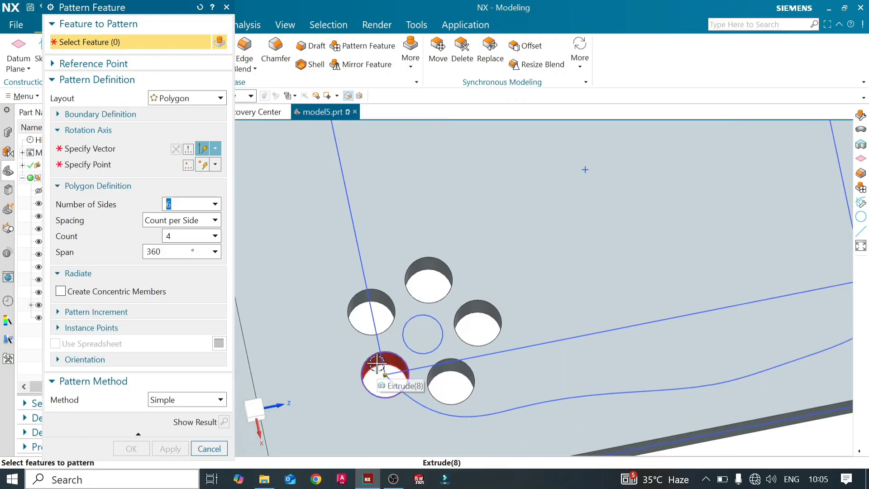
pyautogui.click(379, 365)
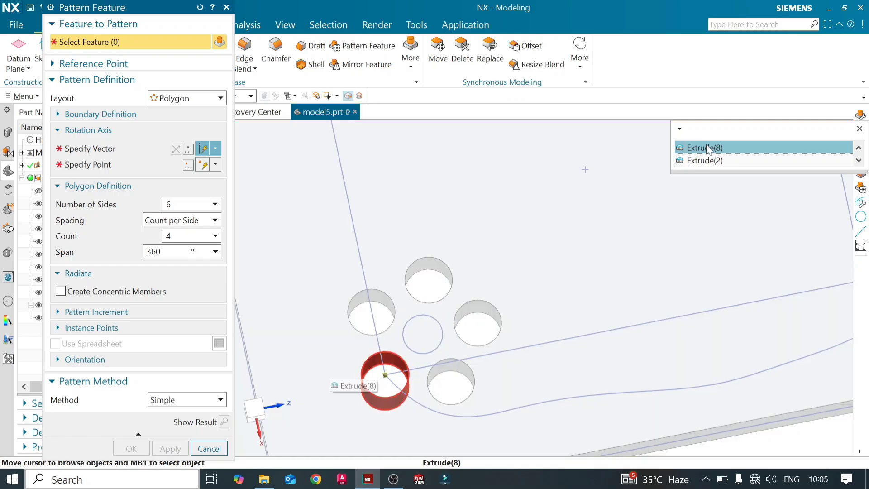
pyautogui.click(699, 146)
pyautogui.scroll(4, 358, 235)
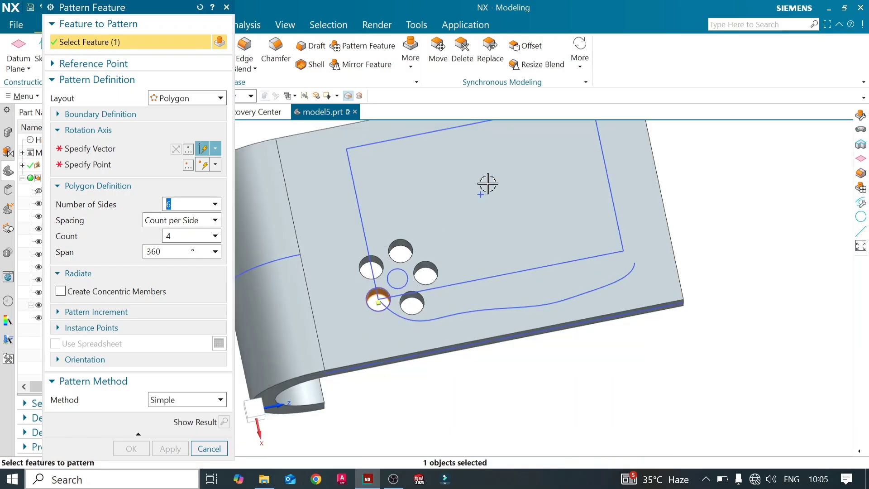
# - Define the rotation axis along the Y-axis through the sketched point inside the rectangle, and set the polygon to 5 sides
pyautogui.click(117, 149)
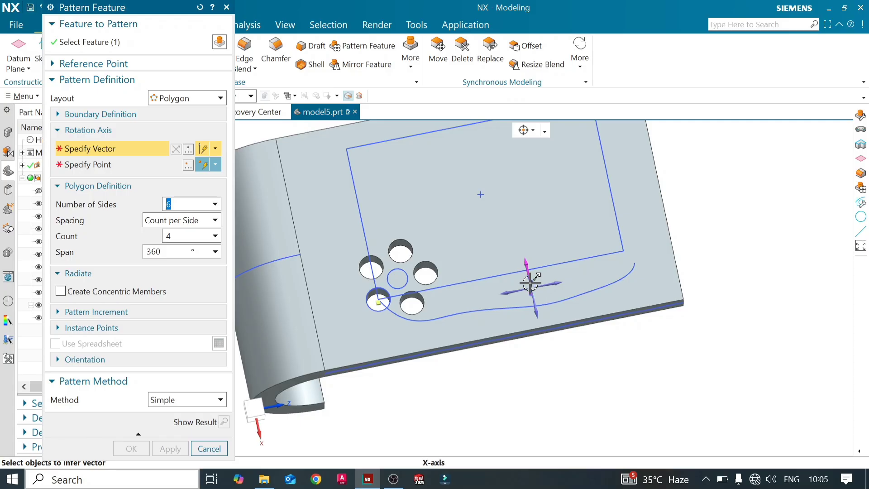
pyautogui.moveTo(536, 272); pyautogui.dragTo(549, 255, button='middle')
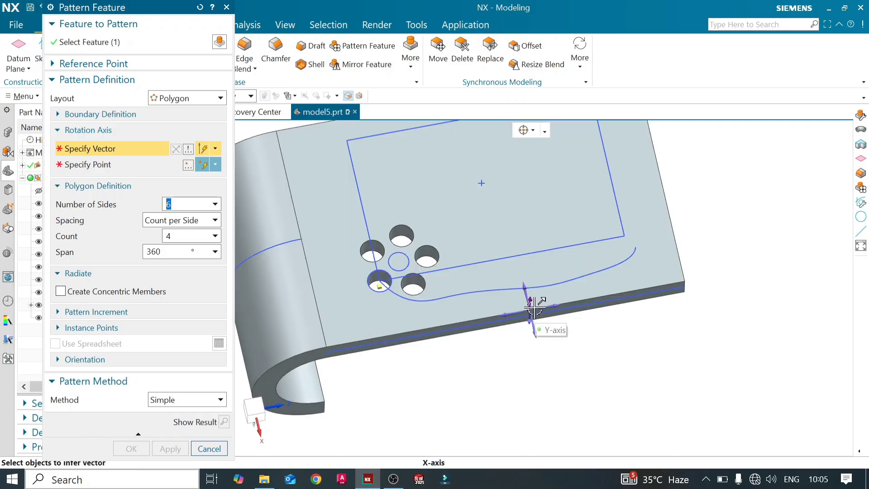
pyautogui.click(535, 308)
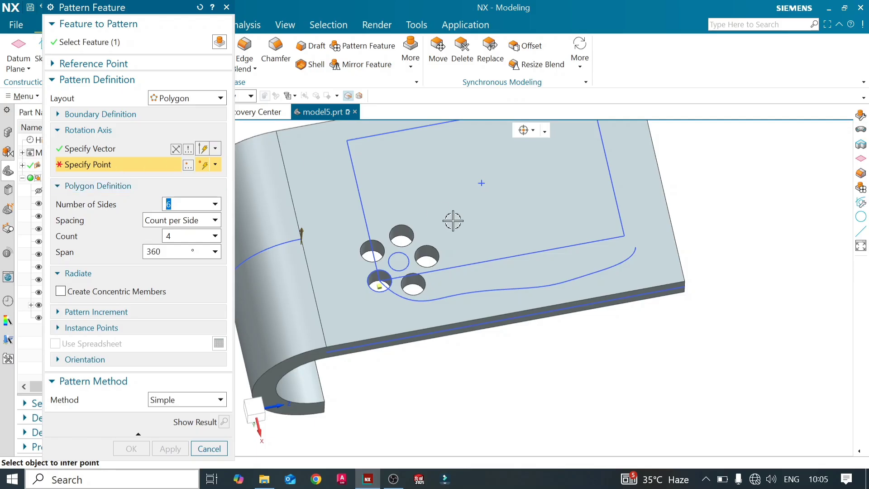
pyautogui.scroll(-2, 452, 222)
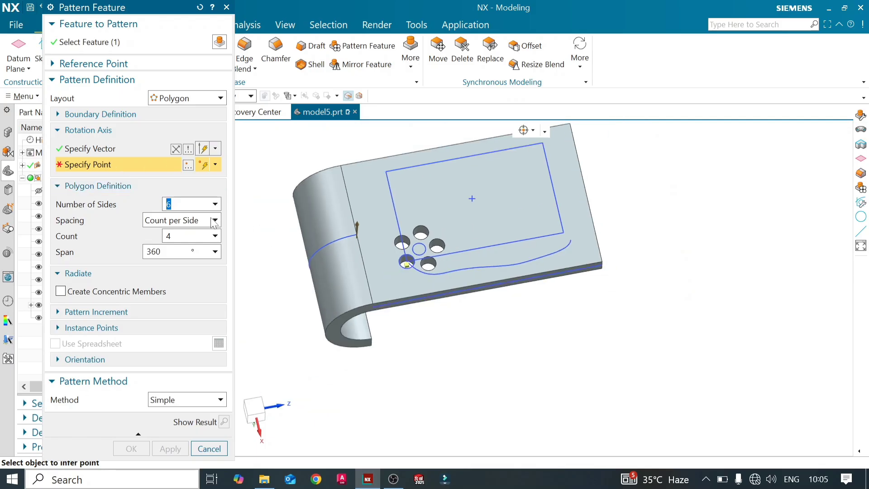
pyautogui.click(472, 200)
pyautogui.scroll(-2, 435, 226)
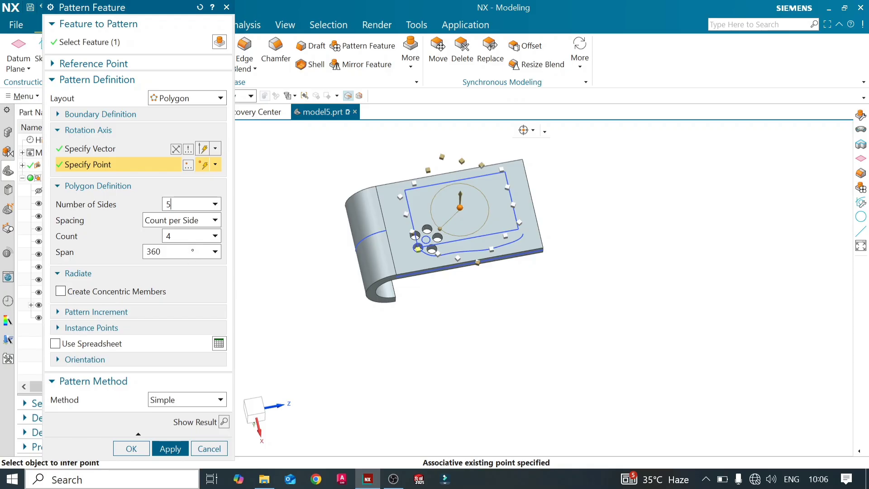
# - Preview the polygon pattern, undo the preview, create it with a count of 4 per side over 360°, and close Pattern Feature
pyautogui.click(224, 422)
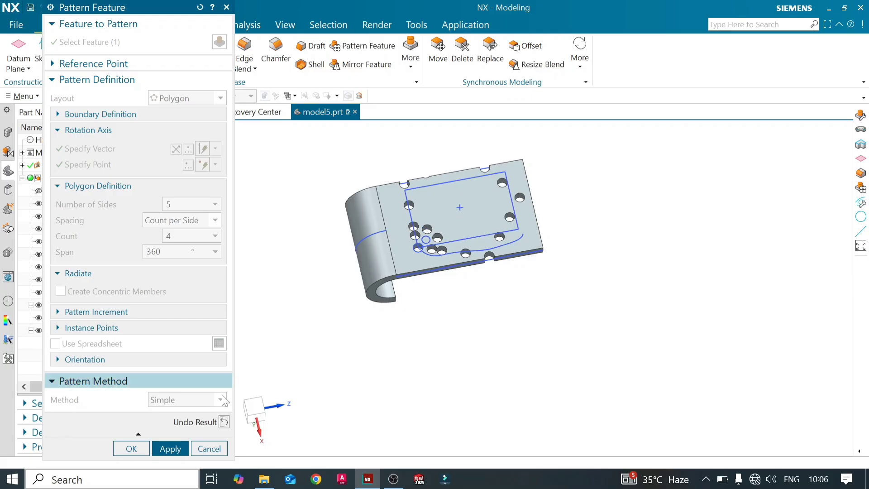
pyautogui.click(224, 422)
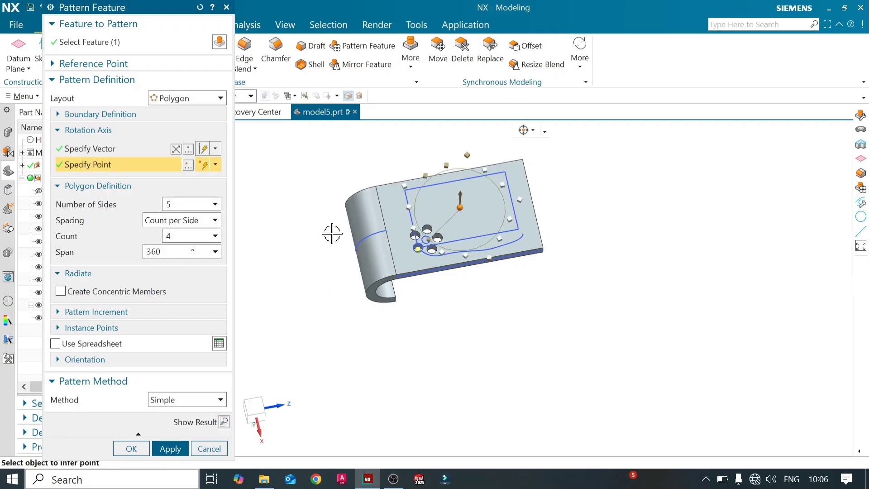
pyautogui.click(170, 448)
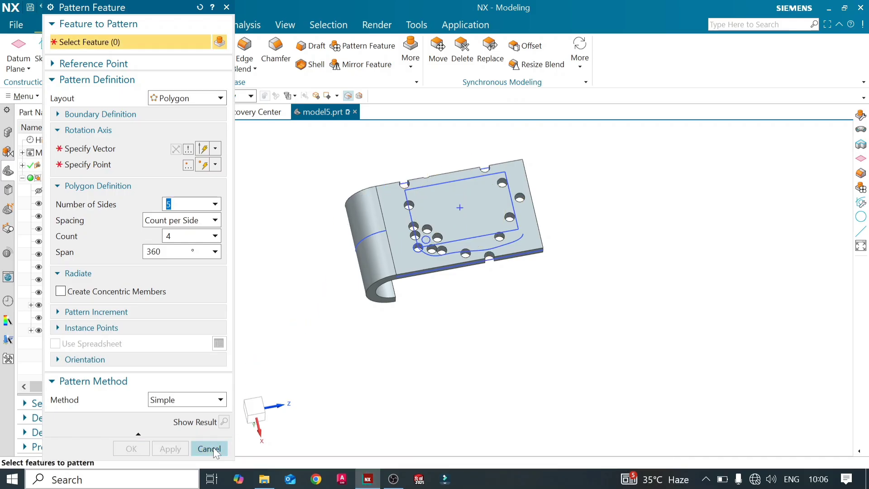
pyautogui.click(209, 448)
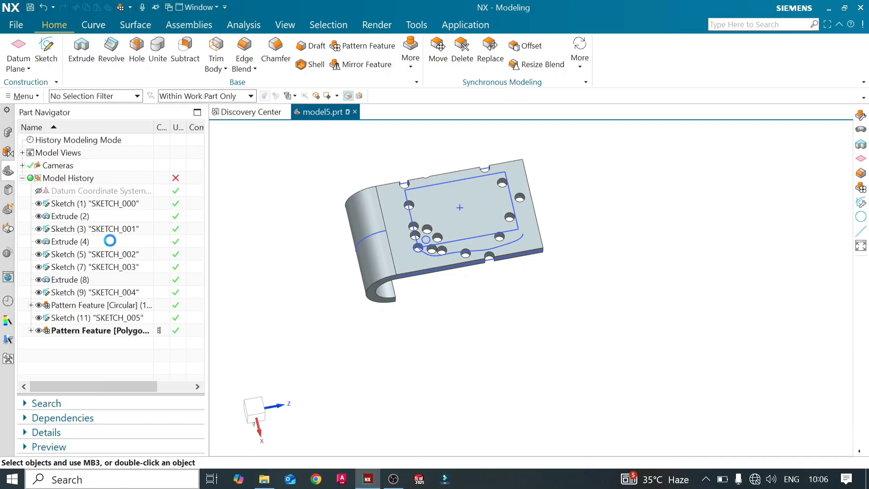
# - Edit Sketch (11) to move its point closer to the rectangle corner with the original hole, then finish the sketch
pyautogui.doubleClick(89, 320)
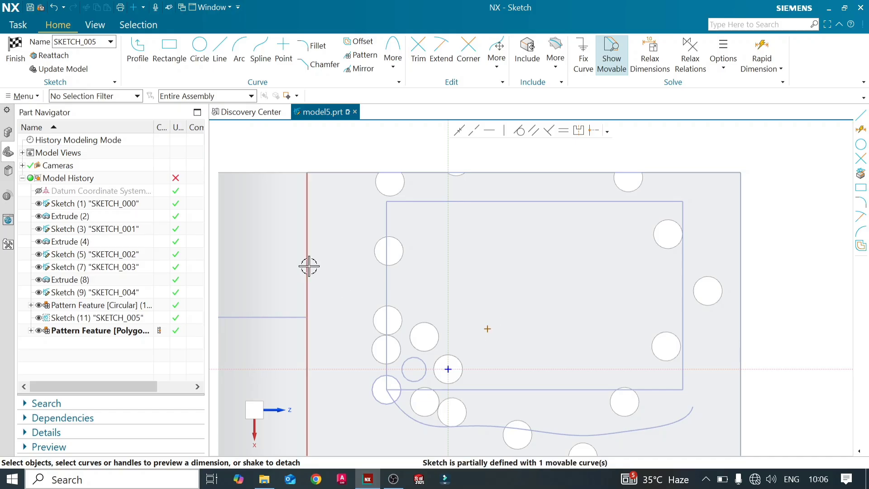
pyautogui.click(16, 50)
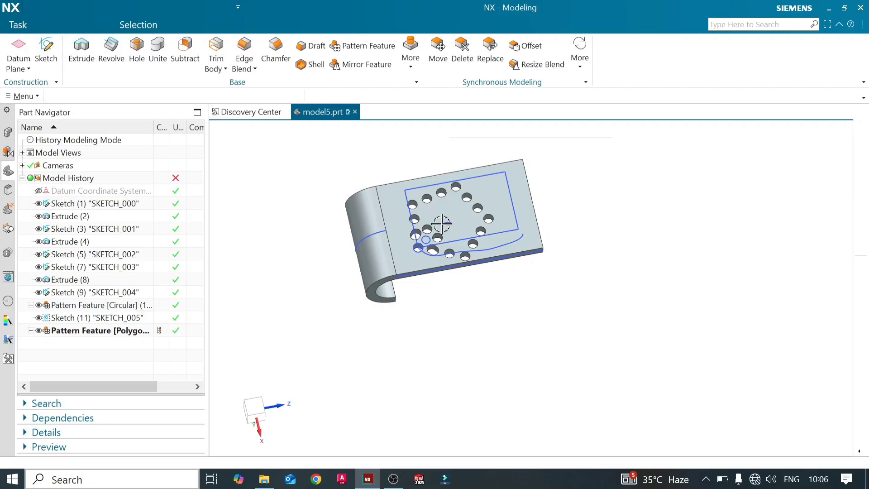
pyautogui.scroll(4, 442, 242)
pyautogui.scroll(-3, 443, 240)
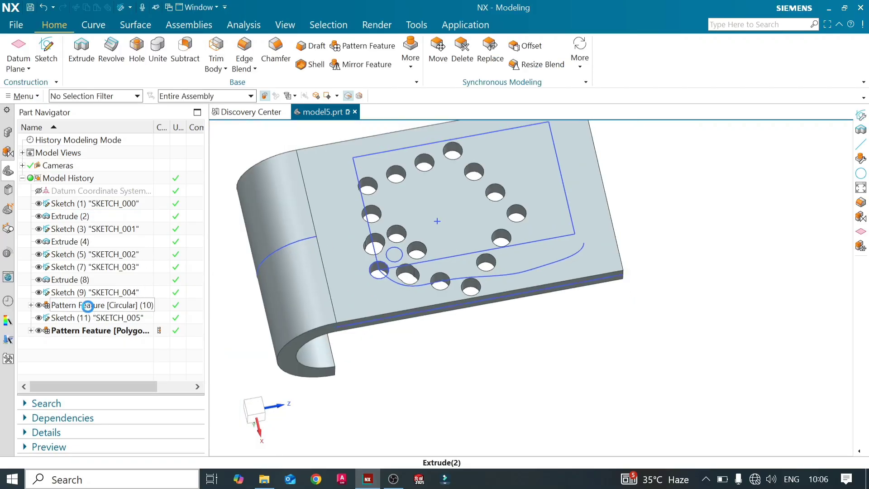
# - Delete the circular Pattern Feature (10) from the model history and close the update report
pyautogui.click(87, 305)
pyautogui.rightClick(87, 305)
pyautogui.click(114, 249)
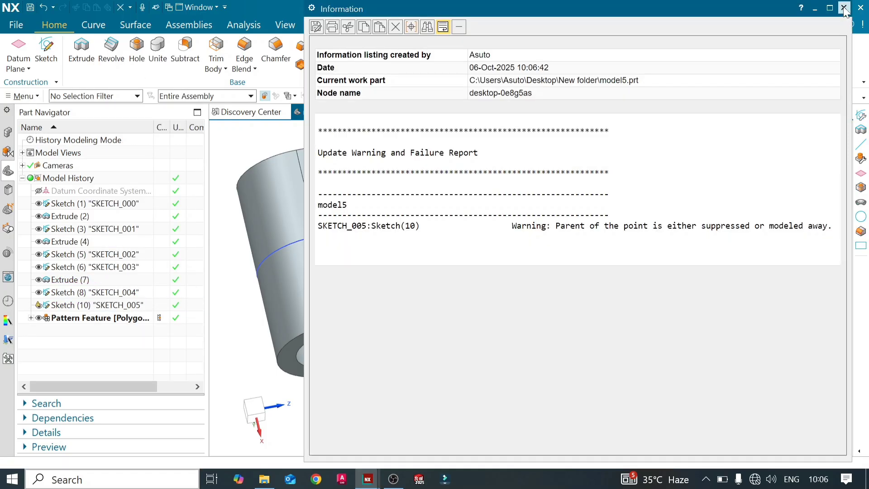
pyautogui.click(844, 8)
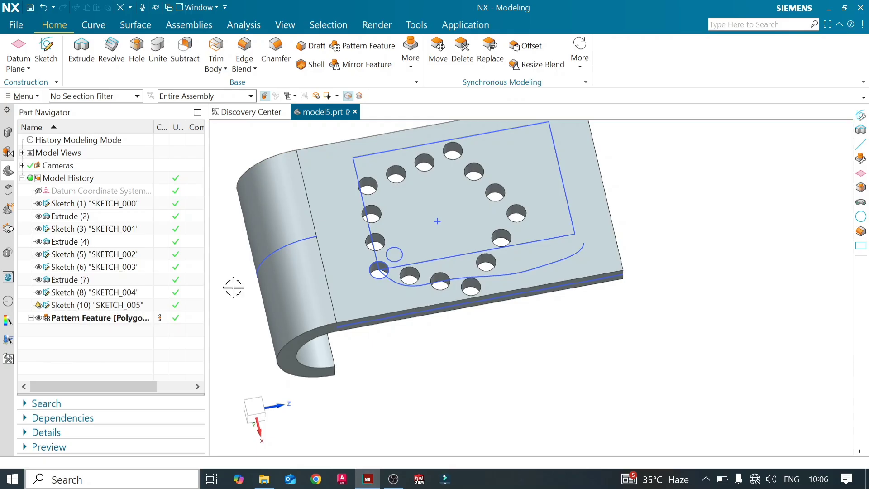
# - Open the polygon Pattern Feature for editing, set its spacing to Pitch along Side, and collapse the Radiate options
pyautogui.scroll(2, 421, 239)
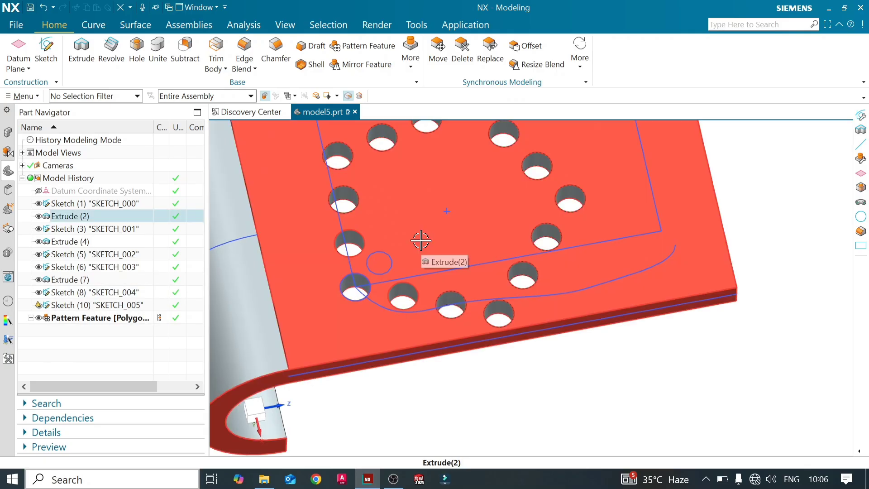
pyautogui.scroll(-2, 421, 239)
pyautogui.doubleClick(115, 318)
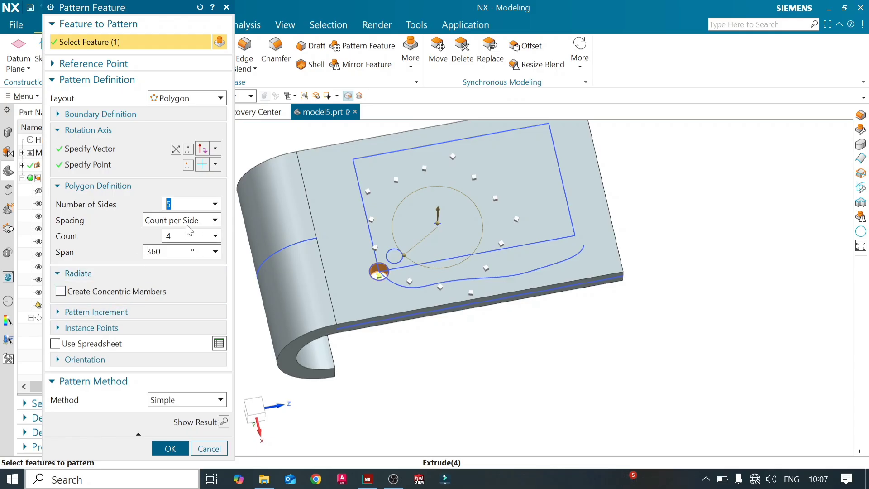
pyautogui.click(216, 221)
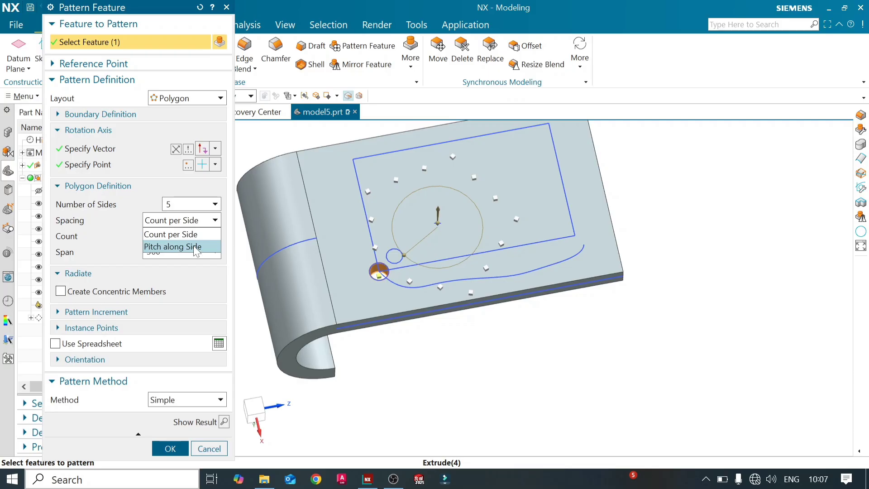
pyautogui.click(195, 247)
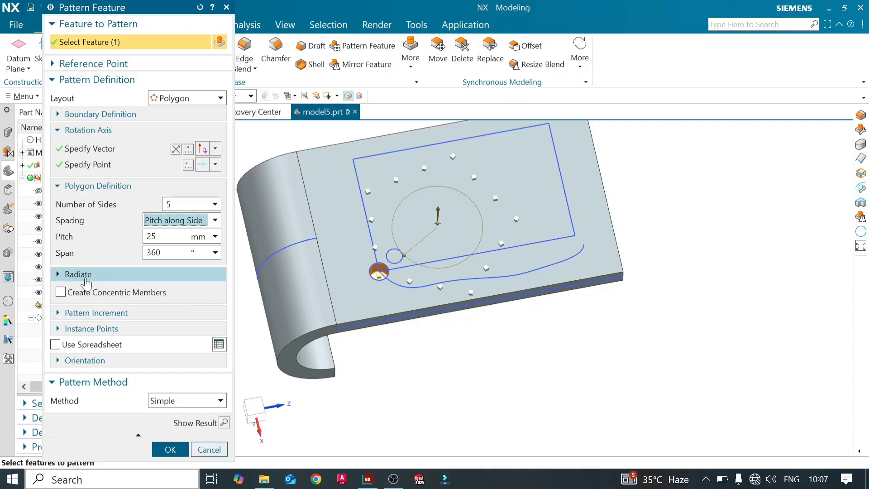
pyautogui.click(178, 274)
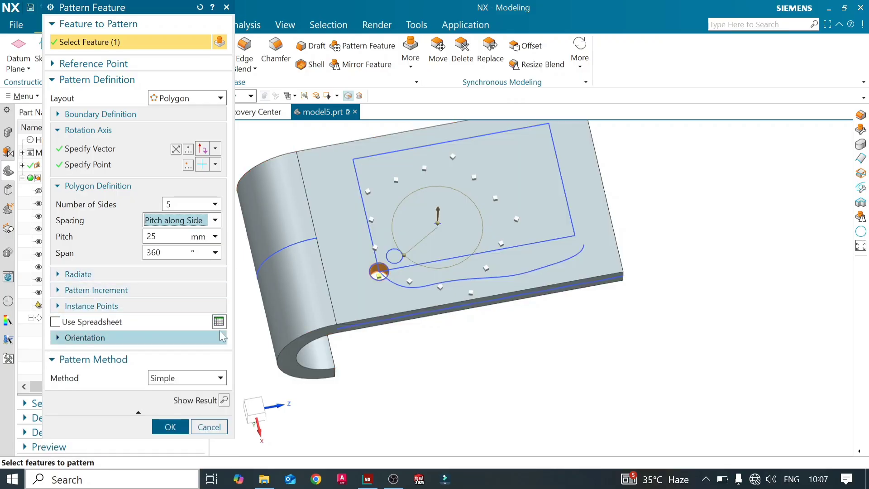
# - Change the layout to Spiral with the plate's flat face as plane normal and the Y-axis as reference vector, then preview it and undo the preview
pyautogui.click(217, 100)
pyautogui.click(198, 151)
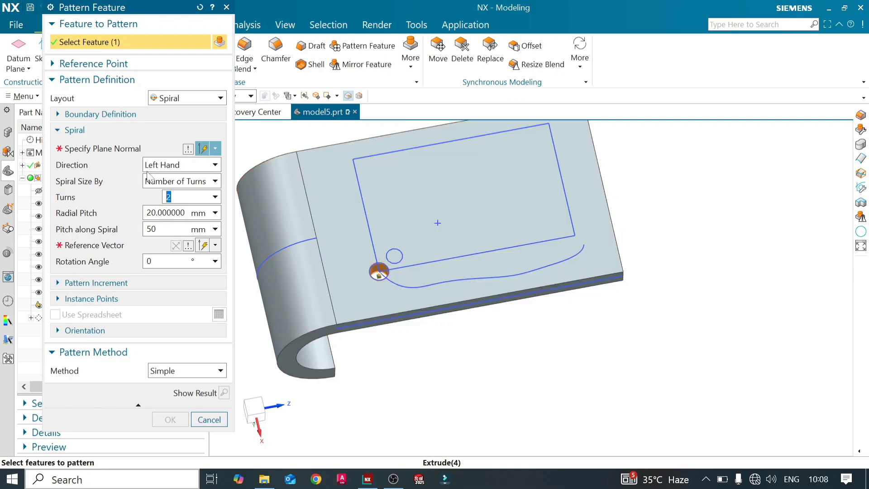
pyautogui.click(109, 150)
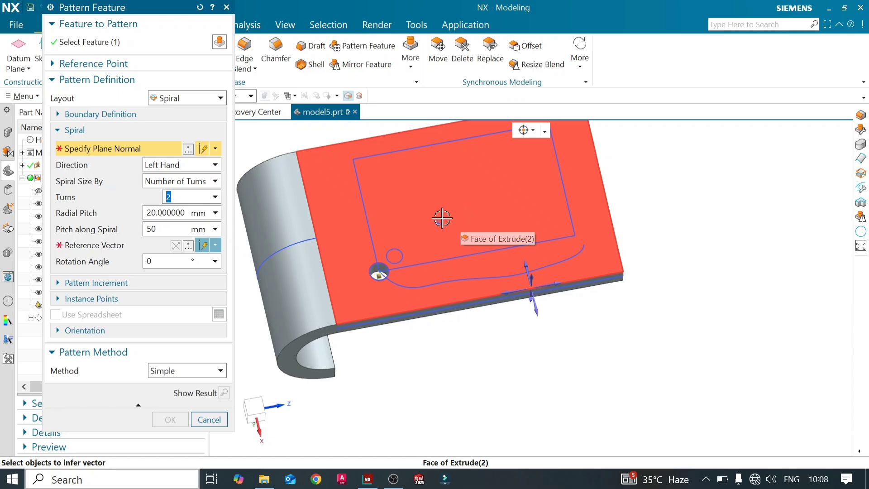
pyautogui.click(441, 219)
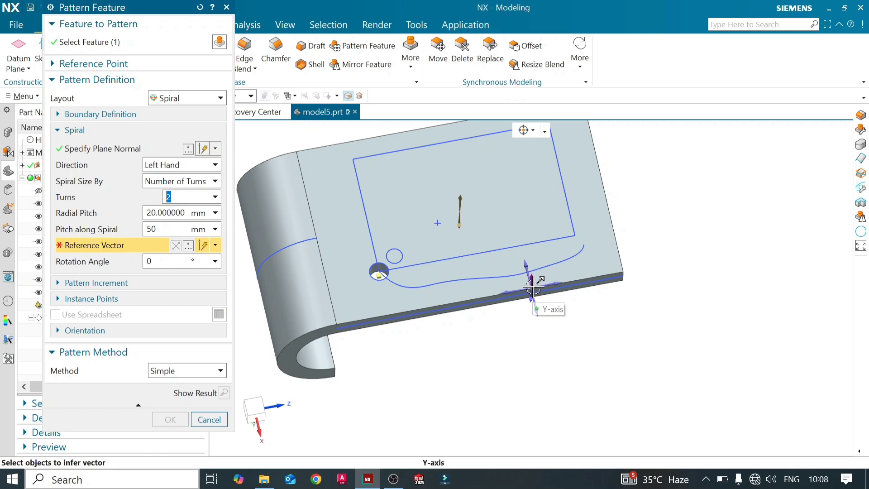
pyautogui.click(533, 289)
pyautogui.scroll(3, 499, 240)
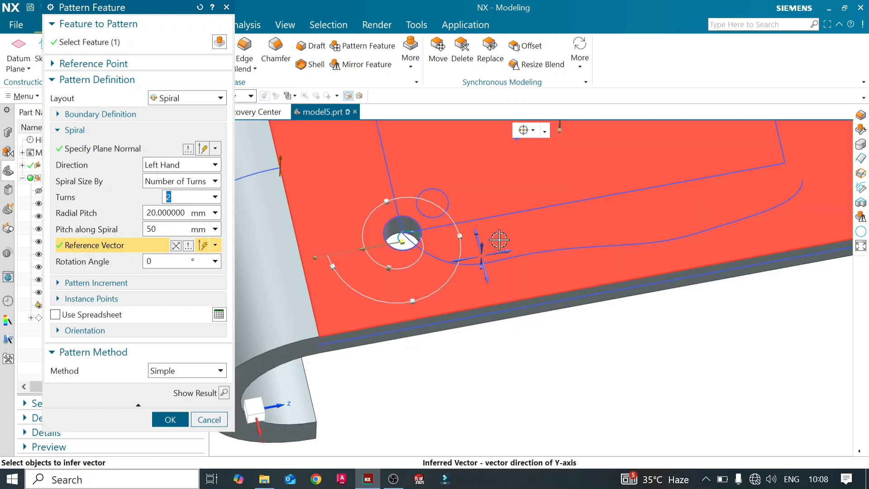
pyautogui.scroll(-3, 498, 239)
pyautogui.scroll(3, 477, 247)
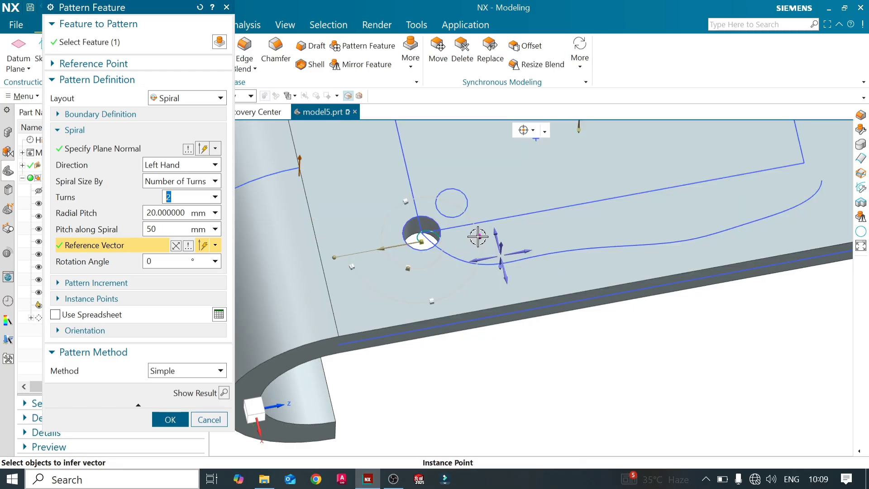
pyautogui.click(223, 391)
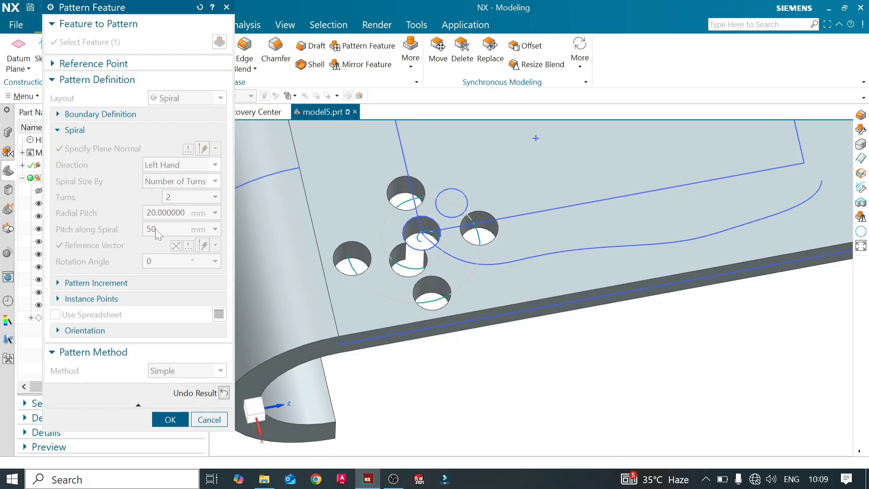
pyautogui.click(224, 392)
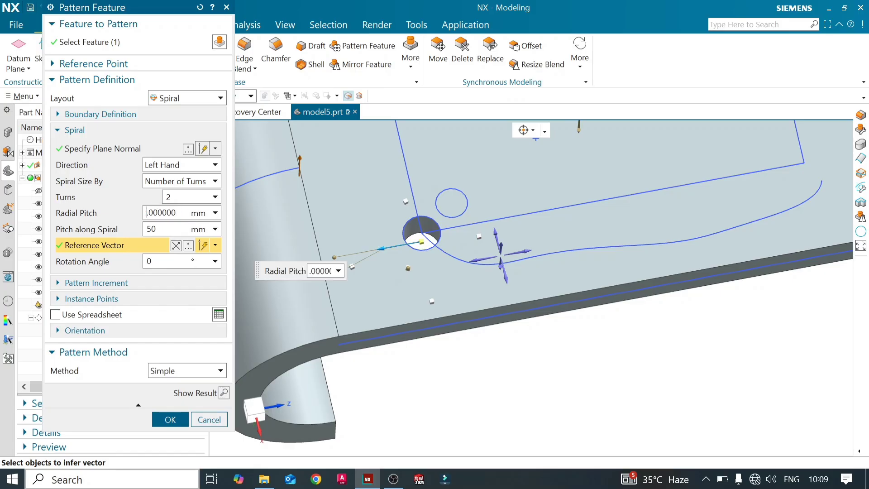
# - Try a 20 mm pitch along the spiral, set it to 30 mm and the radial pitch to 25 mm, then preview and undo the result
pyautogui.press('Return')
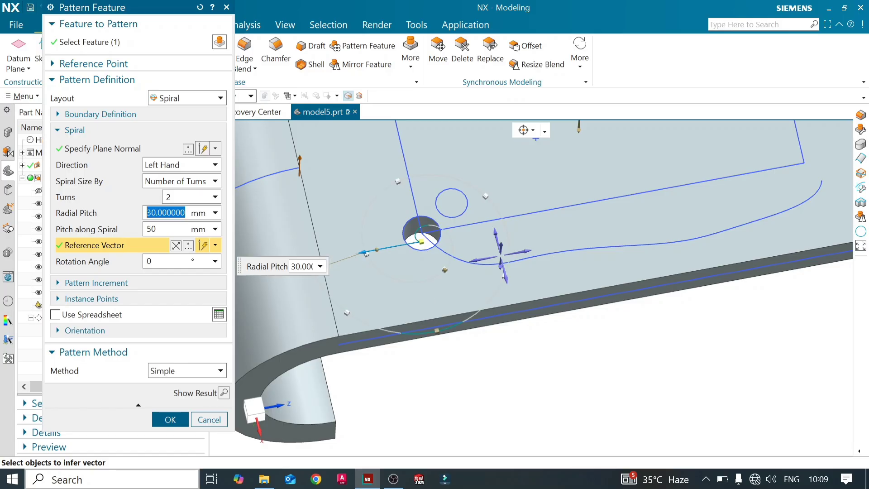
pyautogui.press('Tab')
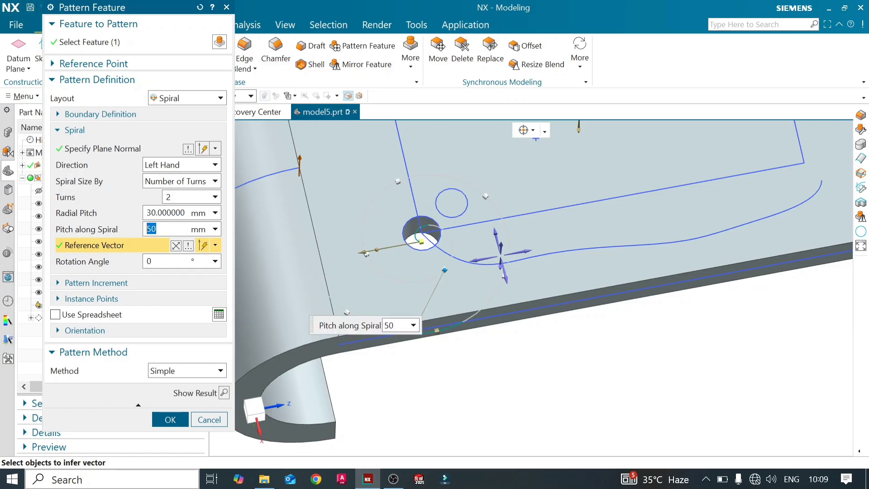
pyautogui.write('20')
pyautogui.press('Return')
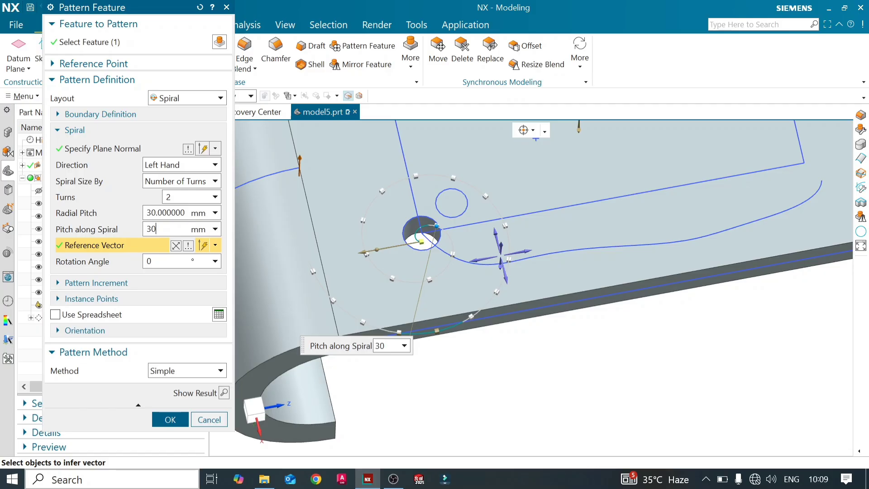
pyautogui.write('30')
pyautogui.press('Return')
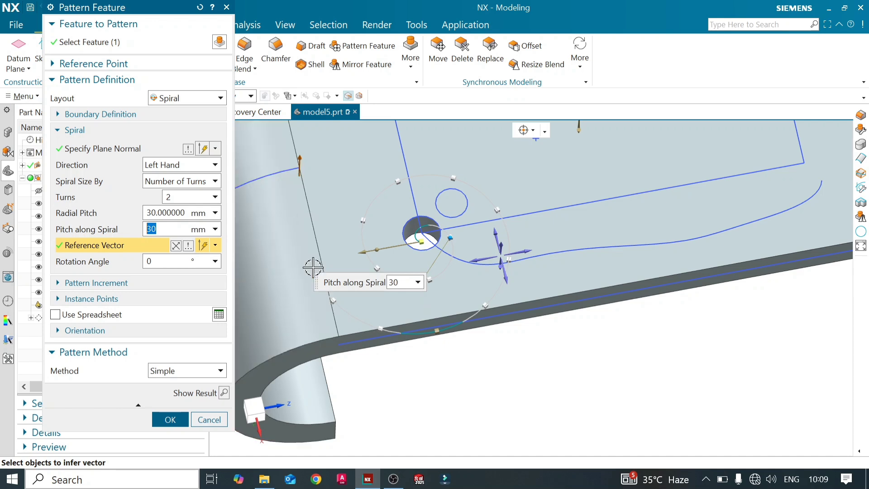
pyautogui.moveTo(360, 252); pyautogui.dragTo(369, 252)
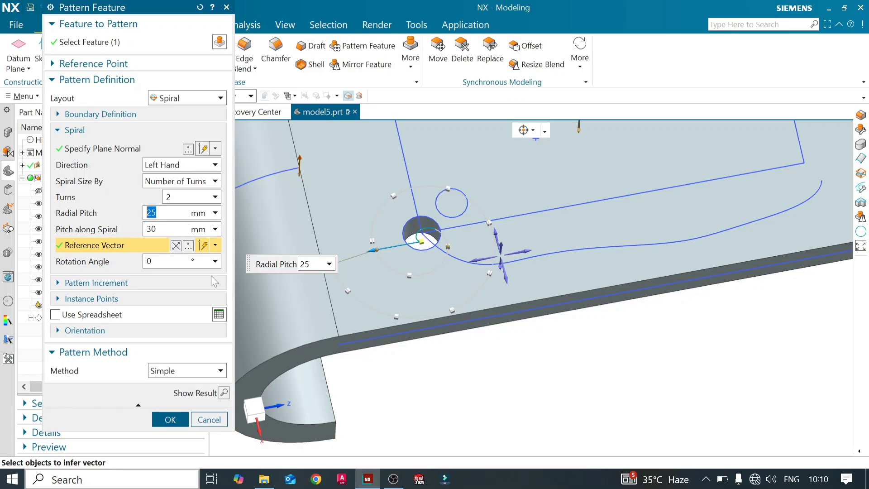
pyautogui.click(224, 392)
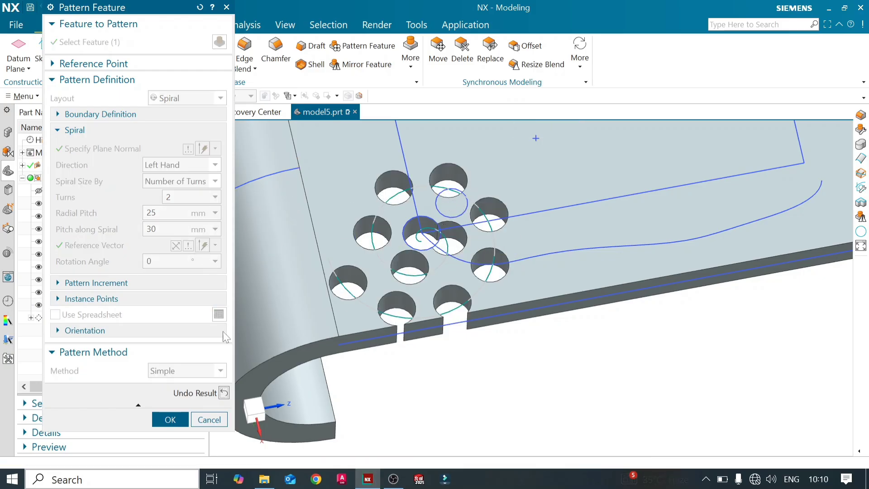
pyautogui.click(133, 245)
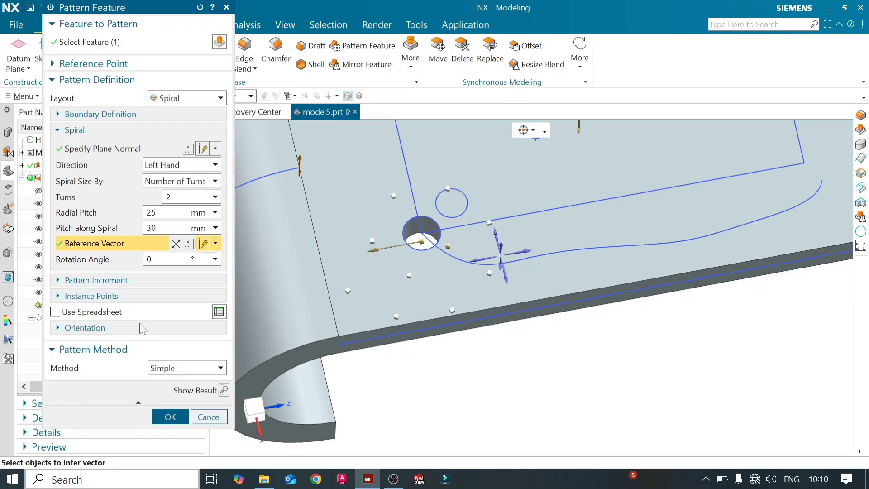
# - Try spiral rotation angles of 10° and 20°, reset the angle to 0°, then preview the pattern and undo the preview
pyautogui.doubleClick(151, 260)
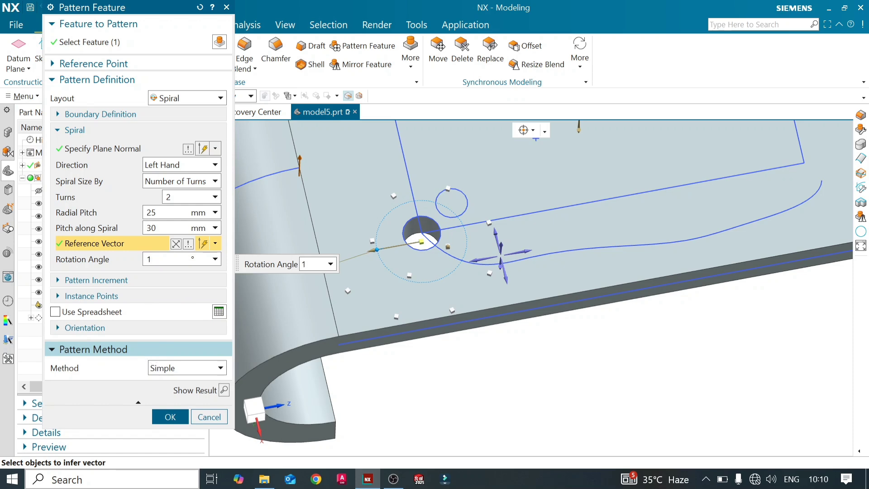
pyautogui.press('Return')
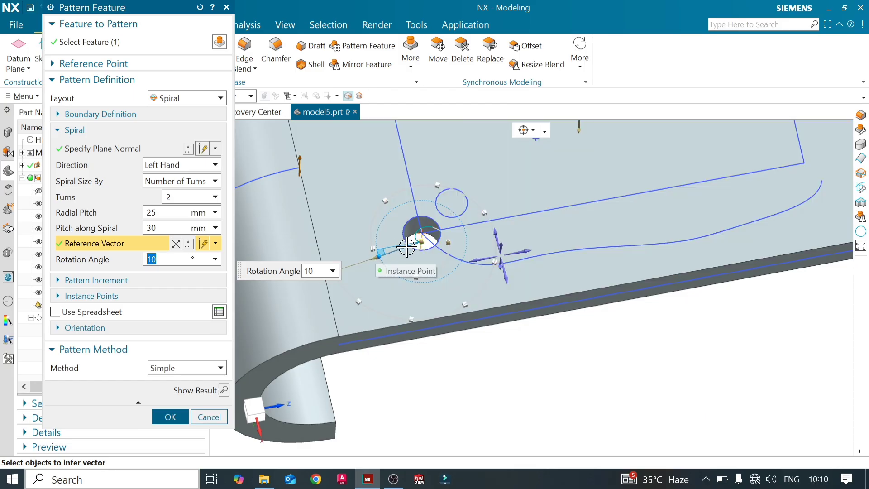
pyautogui.click(410, 247)
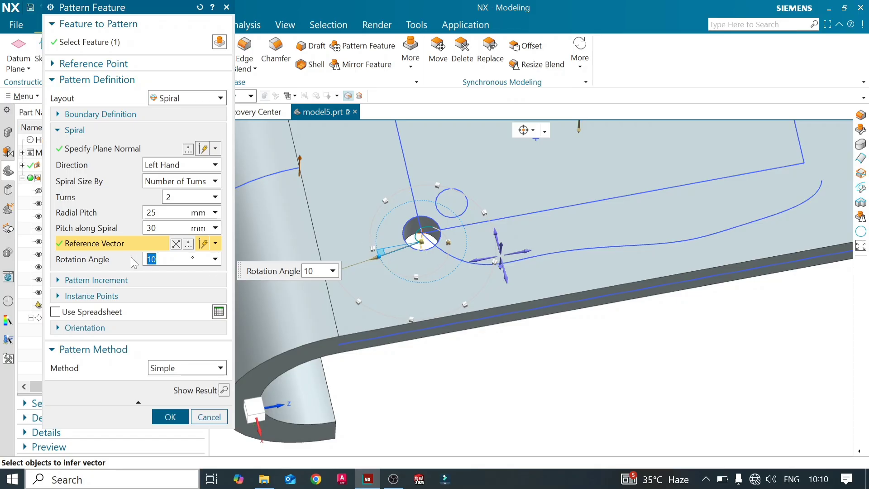
pyautogui.press('Return')
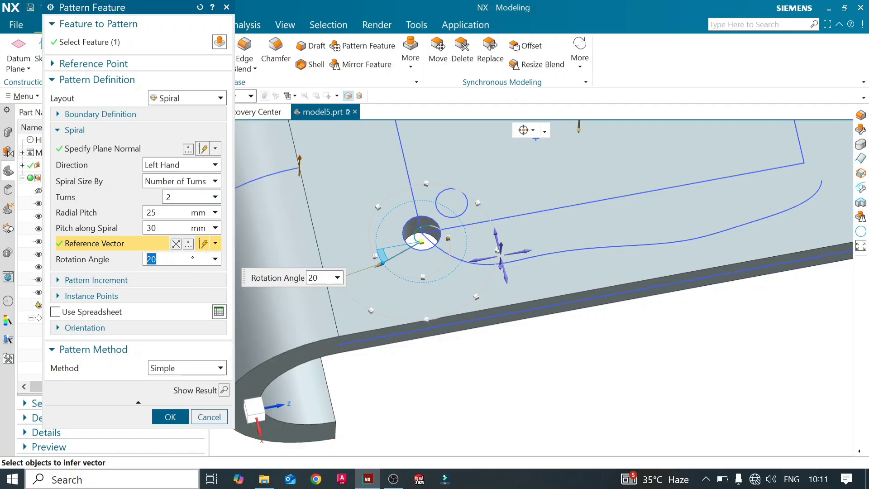
pyautogui.write('0')
pyautogui.press('Return')
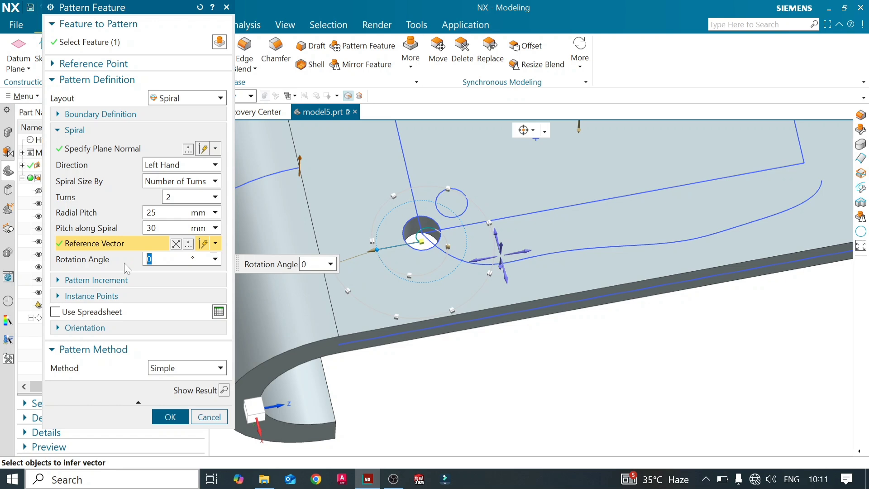
pyautogui.click(224, 390)
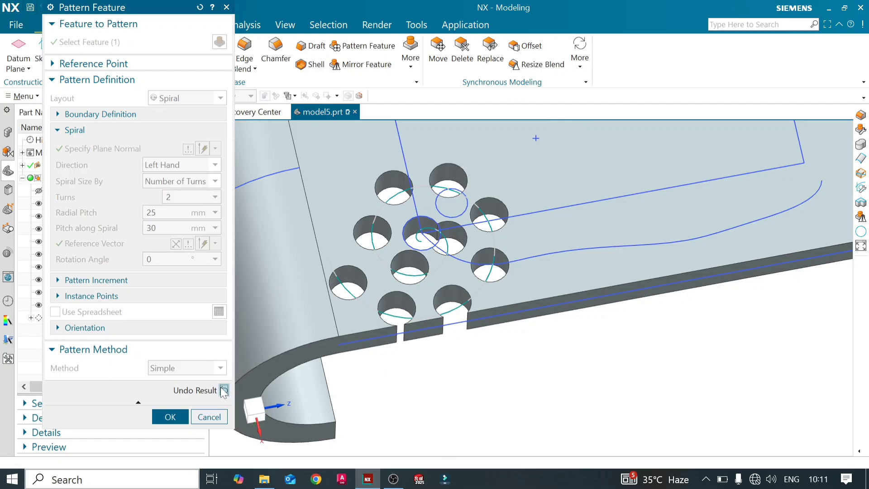
pyautogui.click(224, 390)
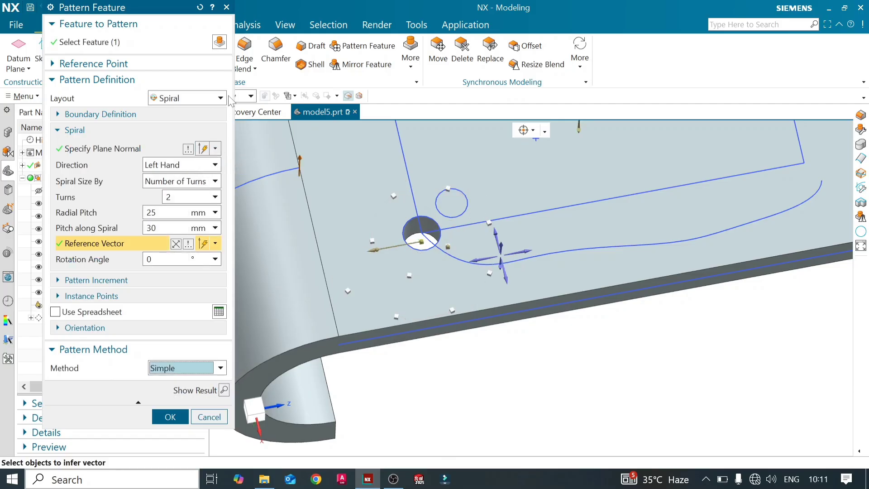
# - Change the pattern layout from Spiral to Along
pyautogui.click(222, 100)
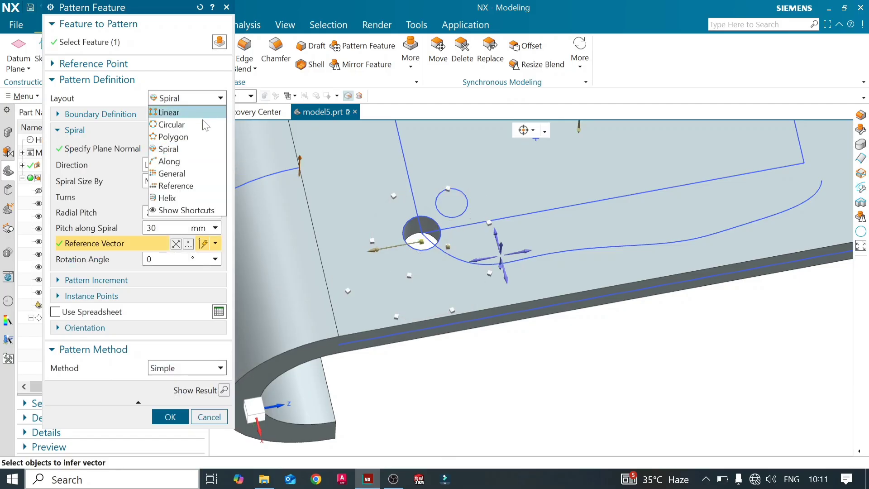
pyautogui.click(195, 159)
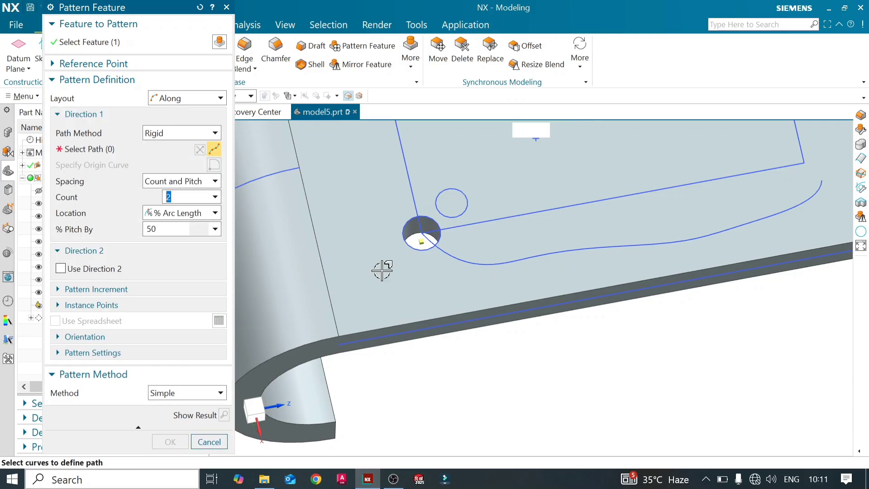
pyautogui.moveTo(388, 275); pyautogui.dragTo(345, 225, button='middle')
pyautogui.scroll(-3, 471, 321)
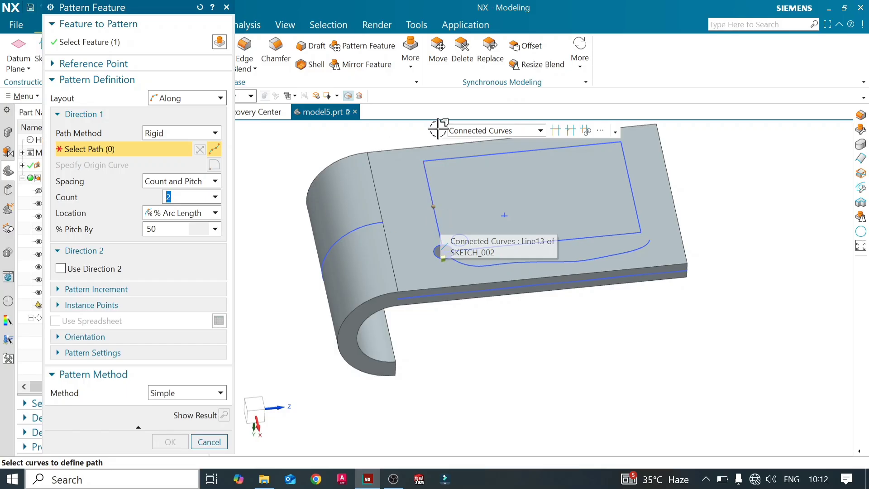
# - Select three connected sides of the sketched rectangle as the Along path, starting from the hole's side, using the Single Curve rule
pyautogui.click(540, 131)
pyautogui.click(521, 144)
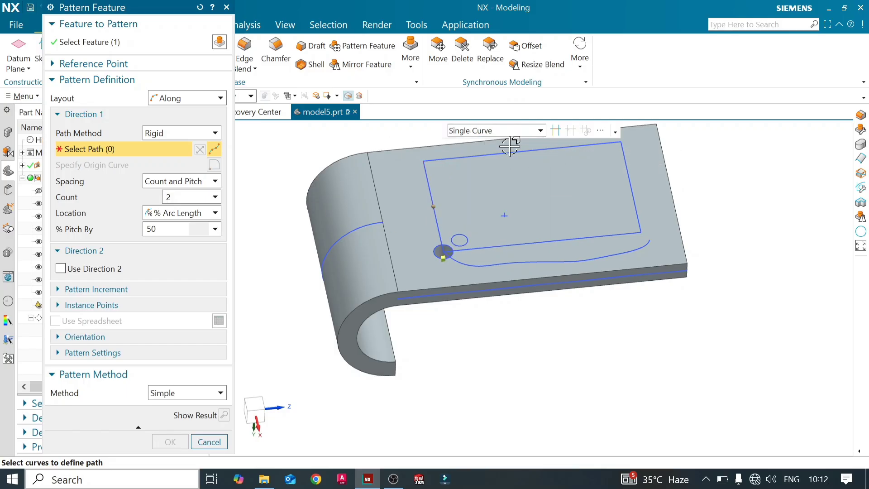
pyautogui.click(430, 181)
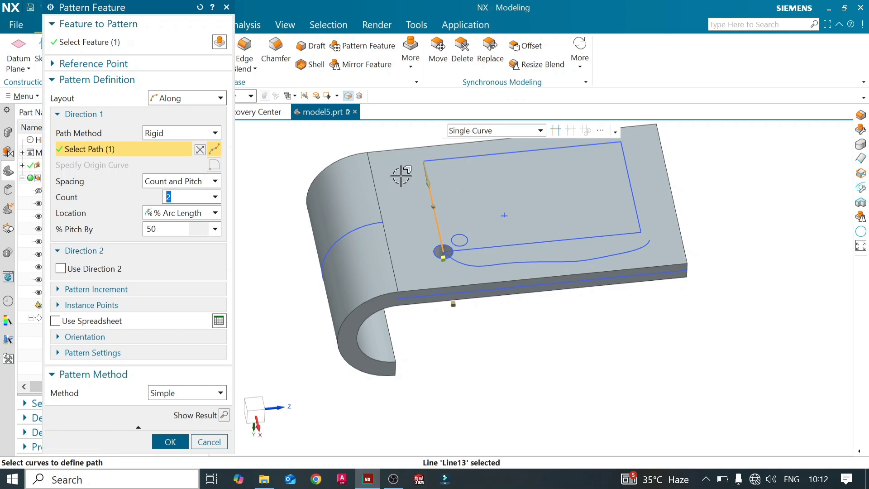
pyautogui.doubleClick(426, 166)
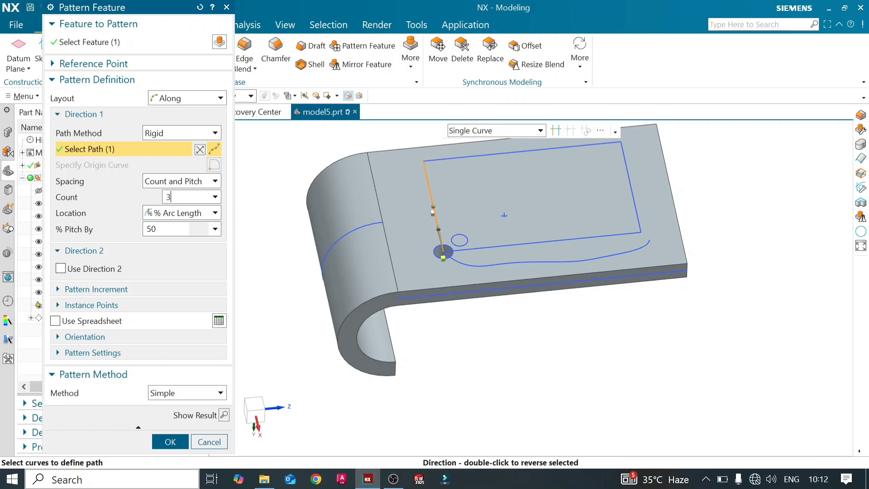
pyautogui.click(439, 159)
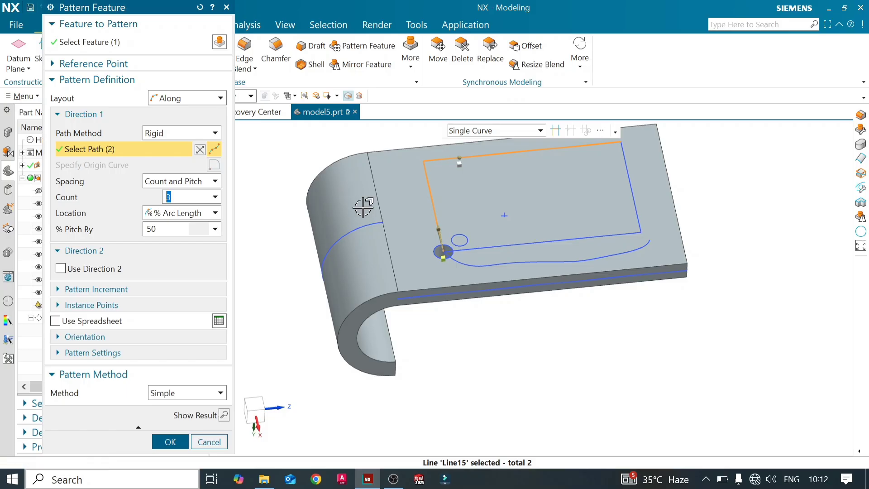
pyautogui.click(629, 183)
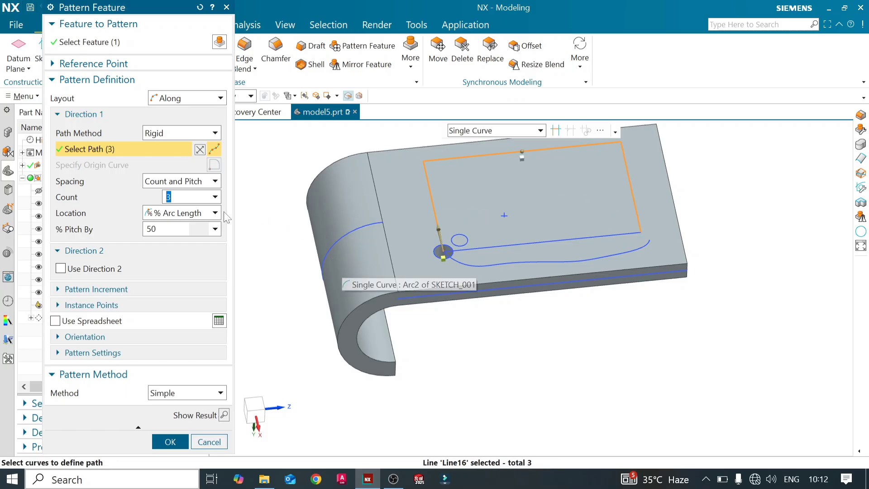
# - Set the Along pattern's count to 10, its location to Arc Length, and its pitch to 40 mm
pyautogui.click(170, 197)
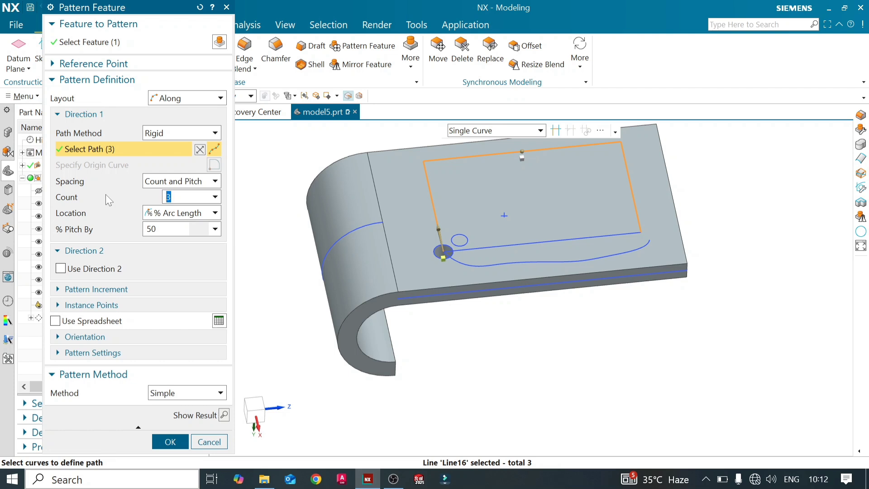
pyautogui.write('10')
pyautogui.press('Return')
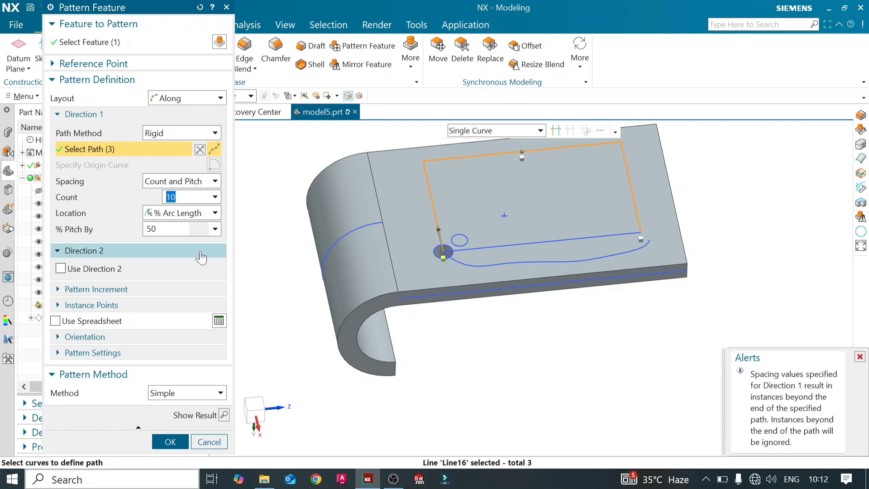
pyautogui.click(215, 212)
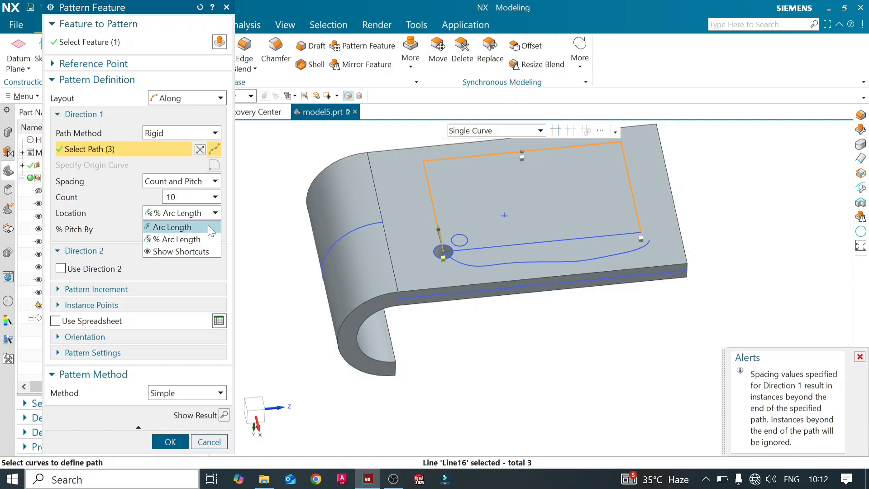
pyautogui.click(175, 224)
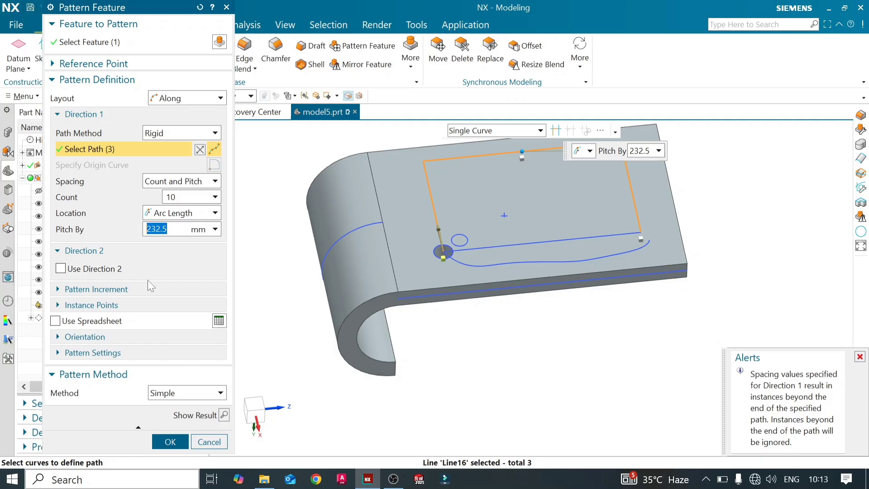
pyautogui.write('40')
pyautogui.press('Return')
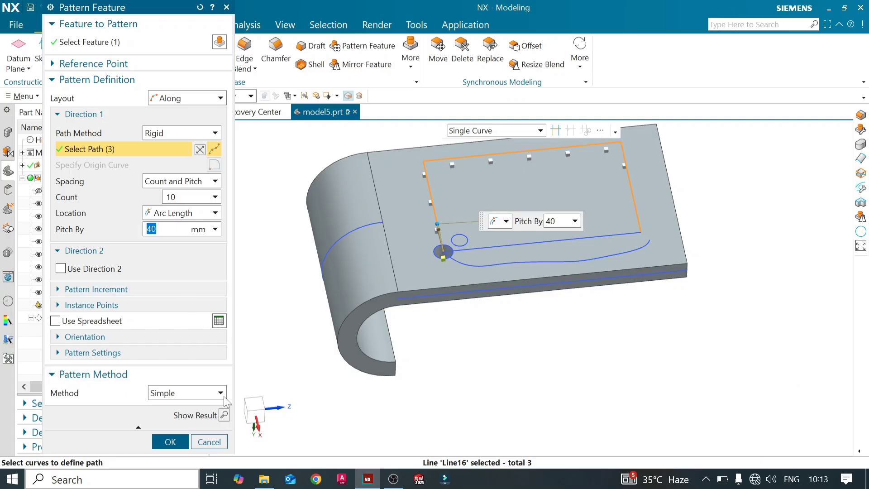
# - Preview the hole pattern along the rectangle path, inspect it from different angles, and undo the preview
pyautogui.click(224, 415)
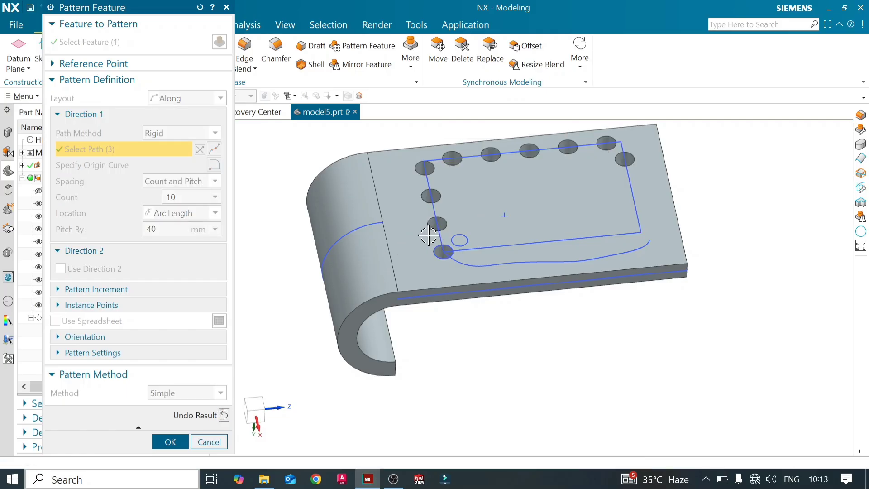
pyautogui.moveTo(411, 227); pyautogui.dragTo(411, 246, button='middle')
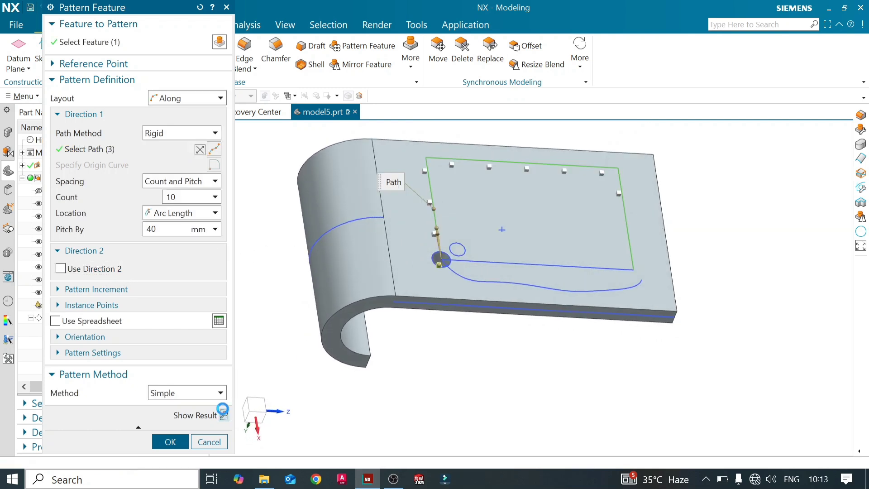
pyautogui.click(224, 414)
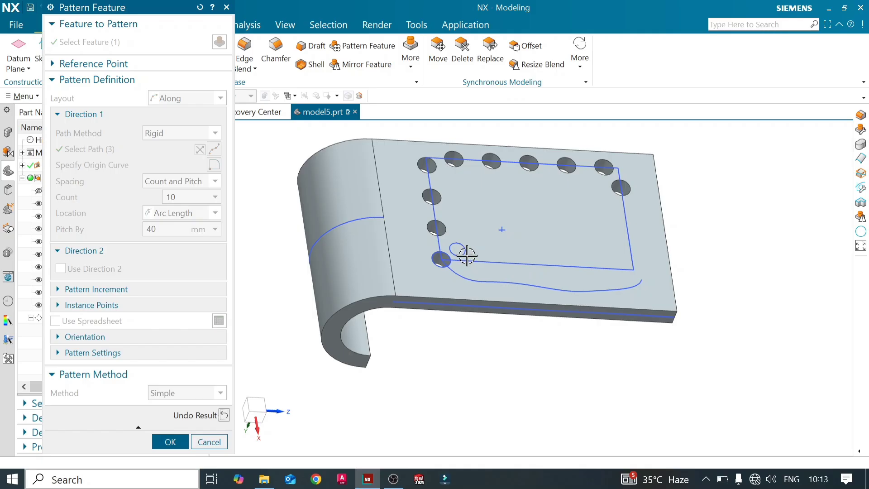
pyautogui.moveTo(466, 256); pyautogui.dragTo(466, 253, button='middle')
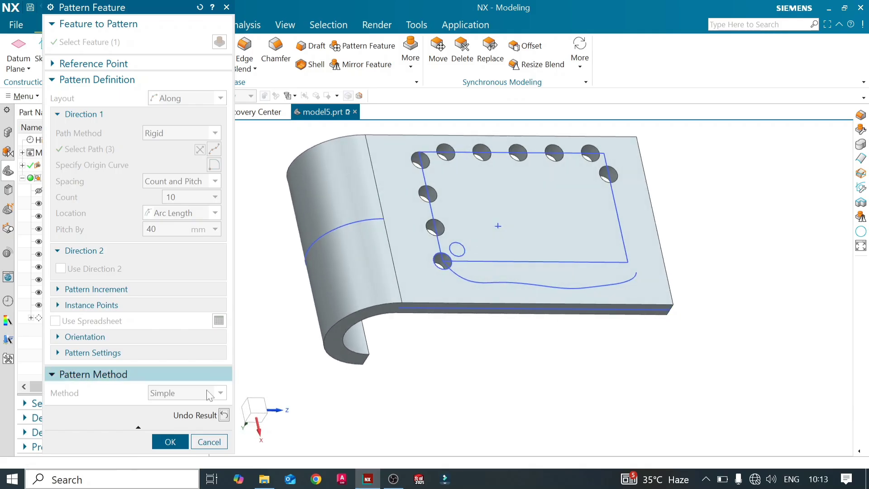
pyautogui.click(224, 415)
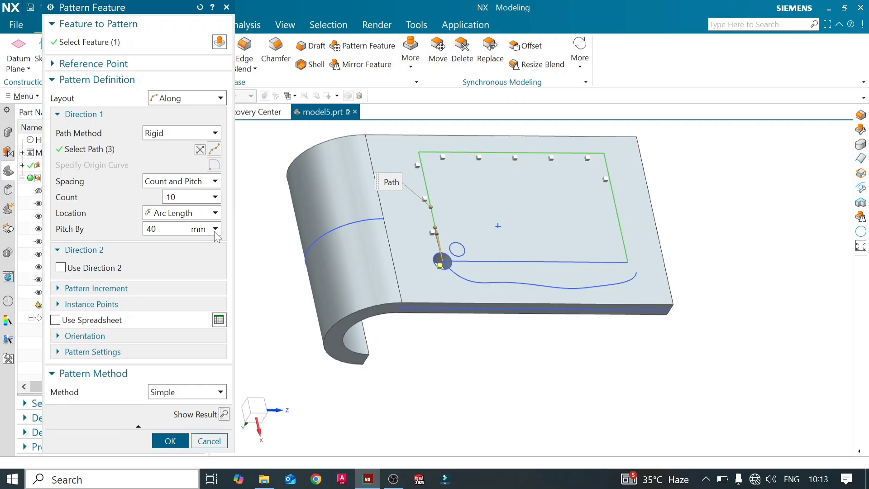
# - Change the layout to General and specify a from point on the plate's flat face near the small circle
pyautogui.click(209, 98)
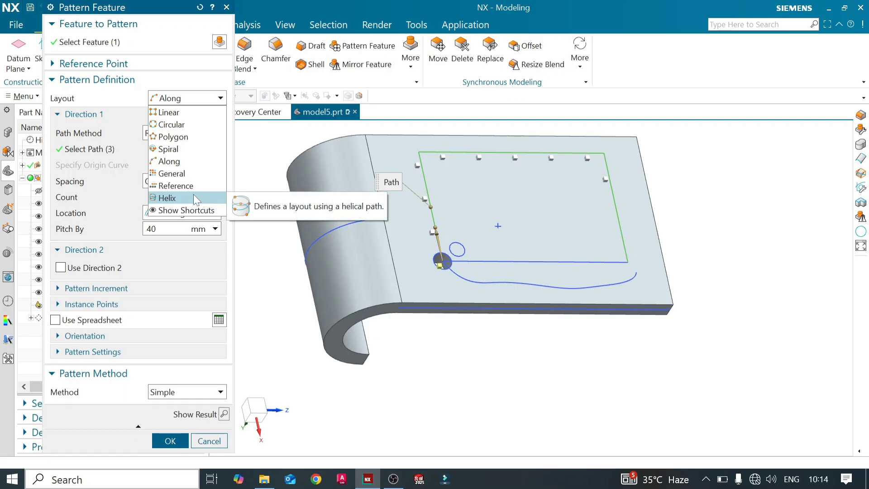
pyautogui.click(187, 177)
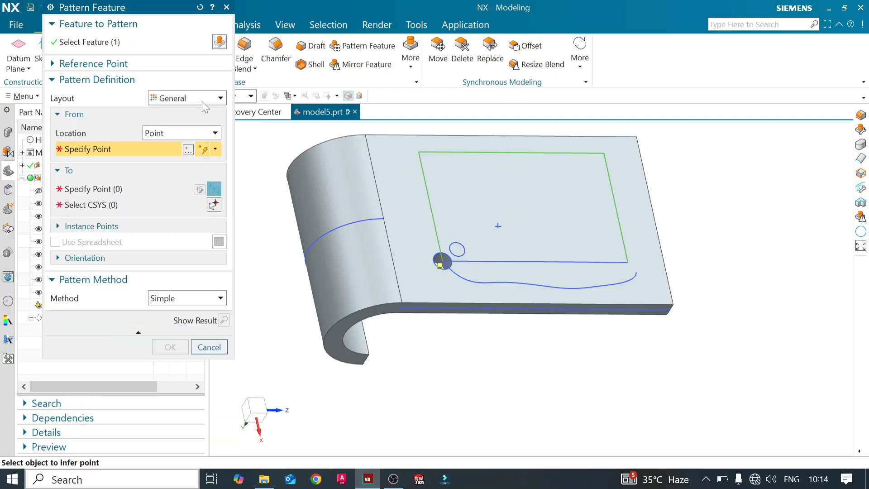
pyautogui.click(458, 249)
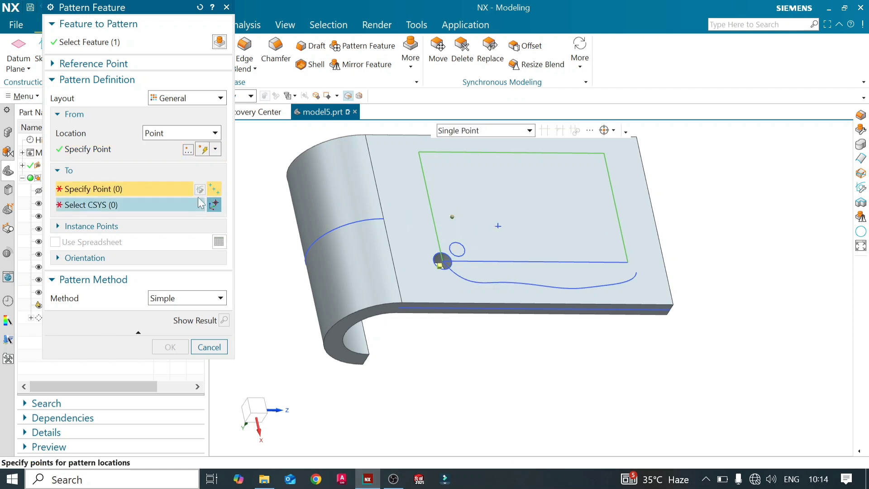
pyautogui.click(452, 216)
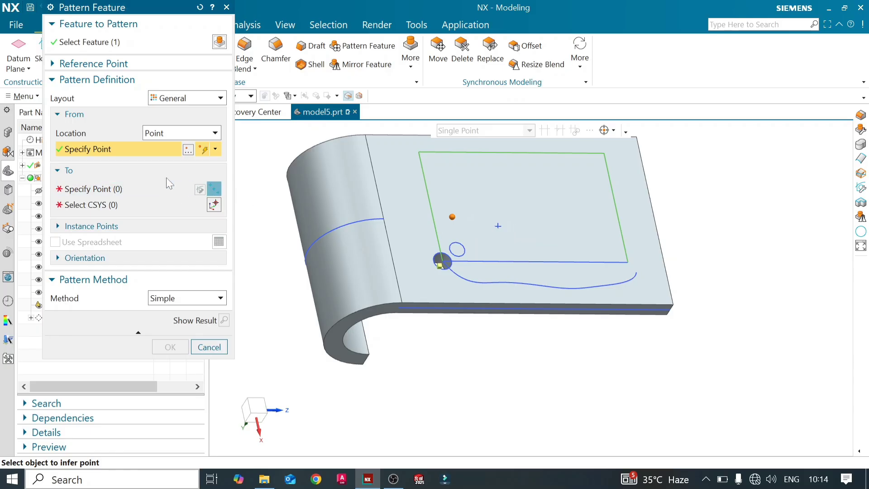
pyautogui.click(151, 190)
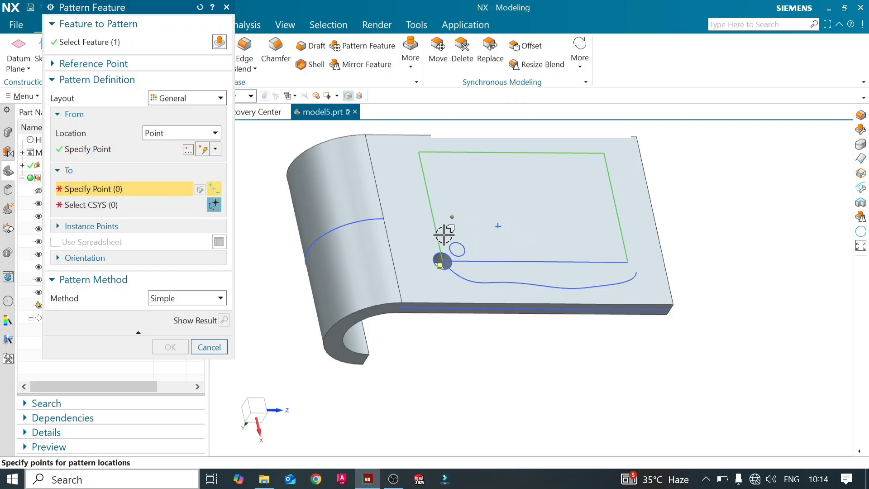
# - Specify three target locations for the General pattern: the sketched point inside the rectangle and two free points on the flat face
pyautogui.click(498, 225)
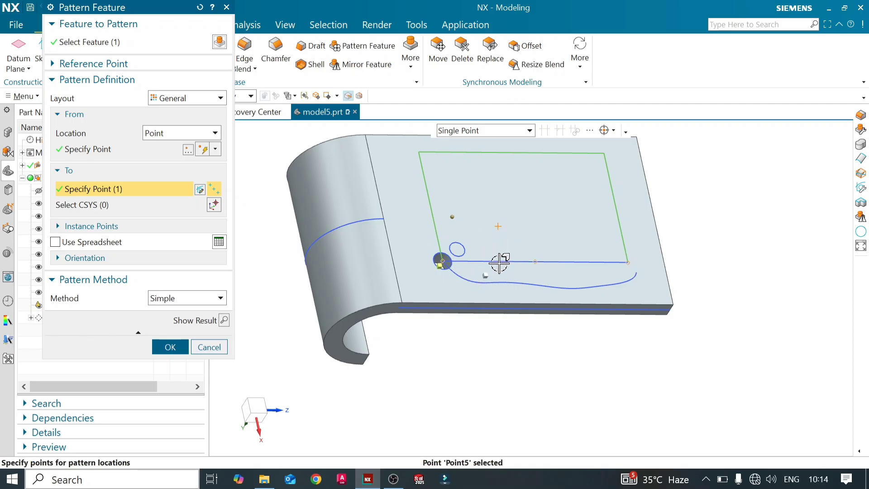
pyautogui.click(534, 215)
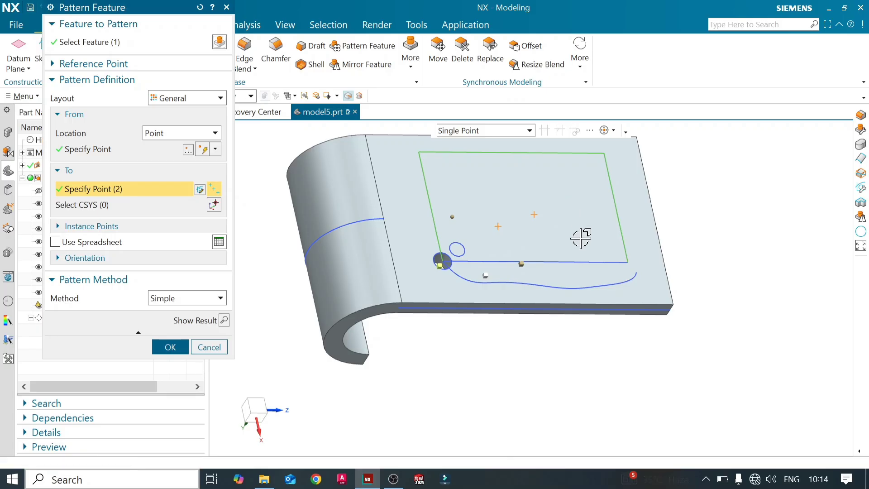
pyautogui.click(577, 193)
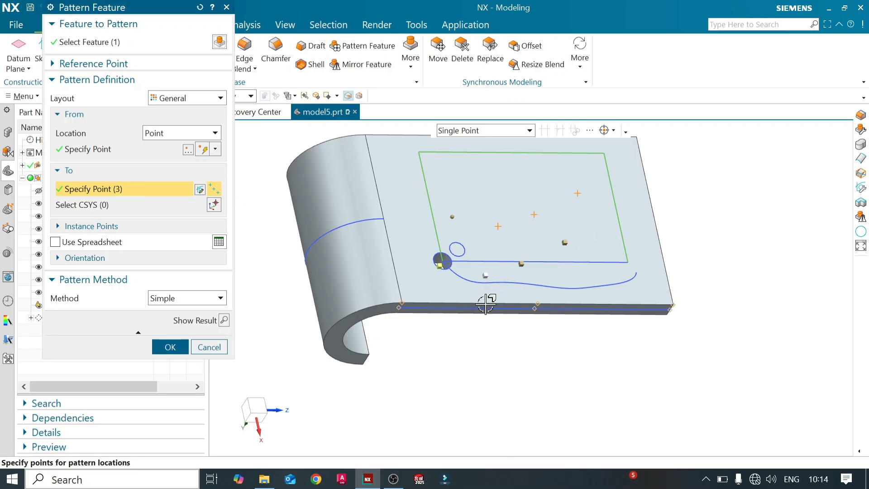
# - Change the layout to Reference, then cancel the Pattern Feature edit
pyautogui.click(215, 134)
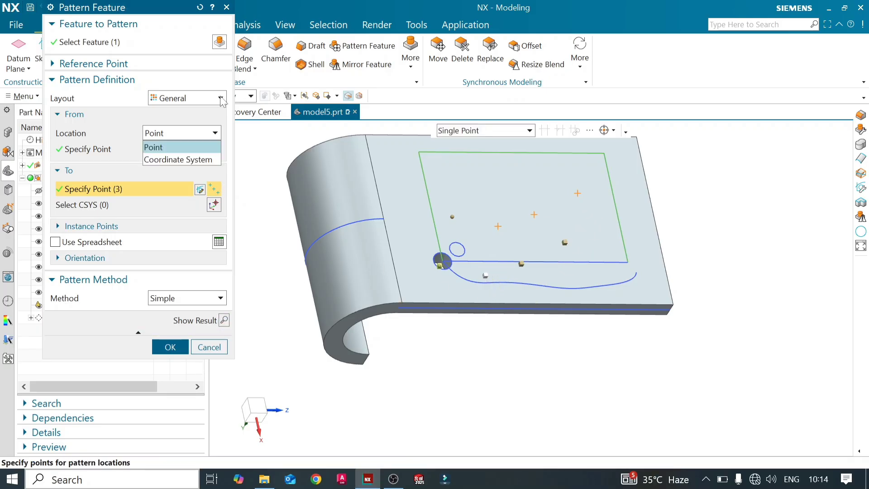
pyautogui.click(220, 98)
pyautogui.click(221, 98)
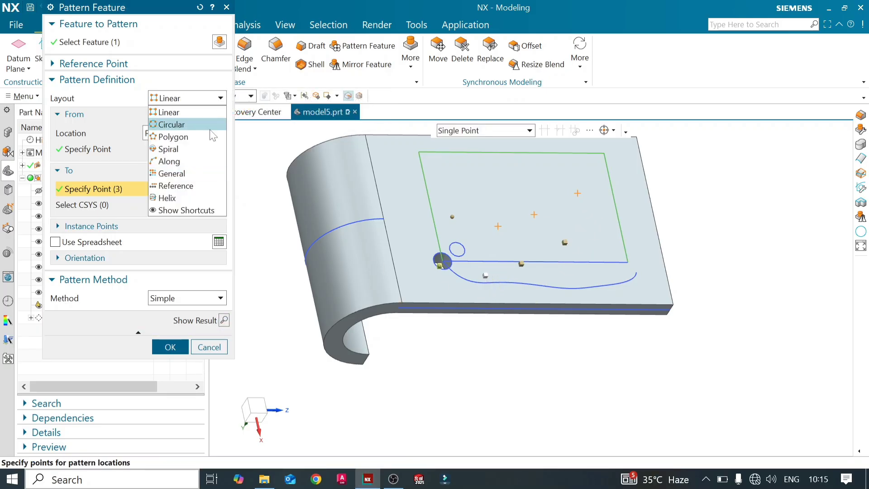
pyautogui.click(204, 186)
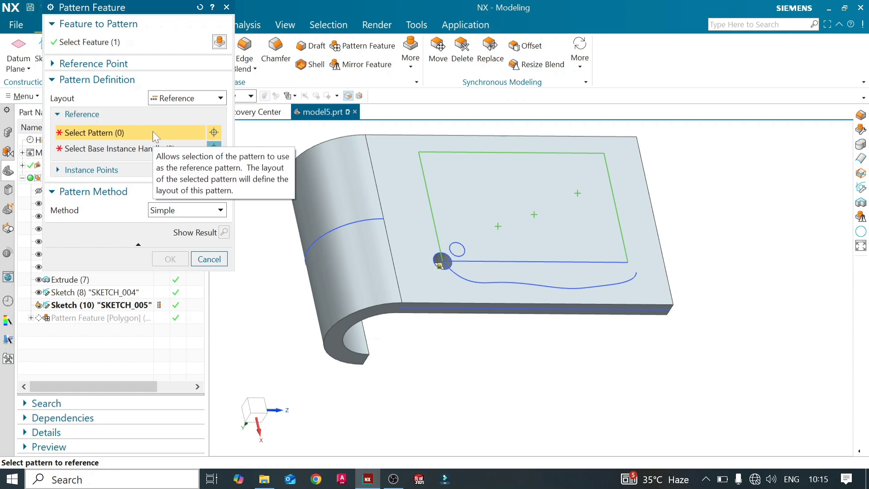
pyautogui.click(226, 7)
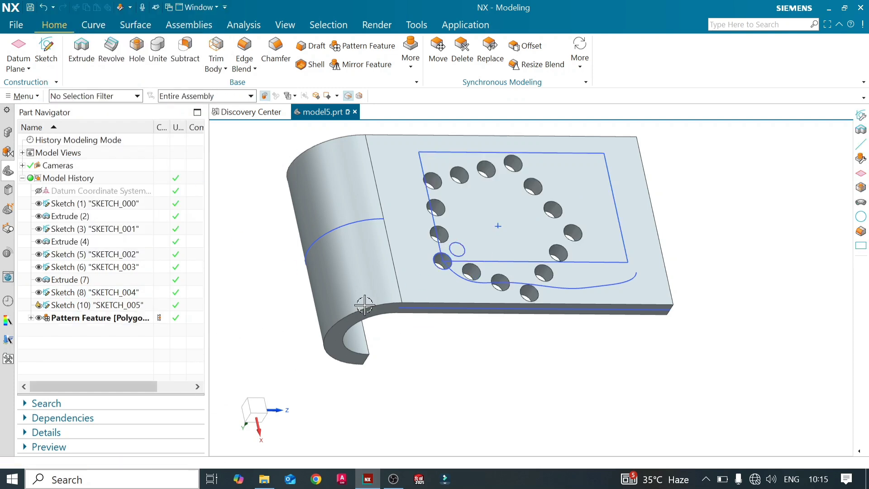
# - Reopen the polygon hole pattern for editing and change its layout to Linear
pyautogui.click(142, 316)
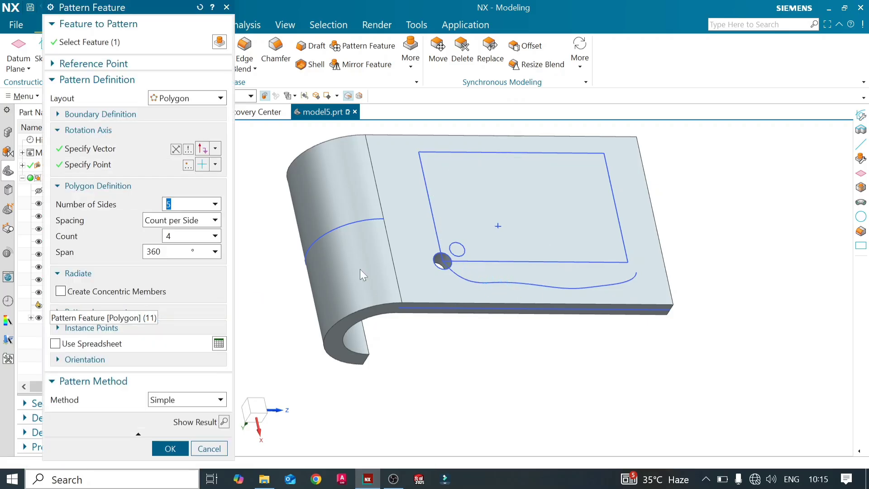
pyautogui.click(225, 101)
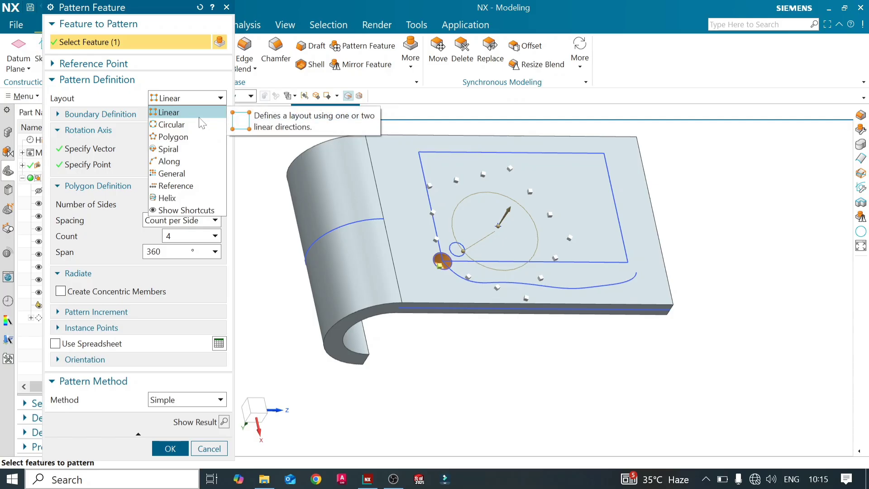
pyautogui.click(213, 114)
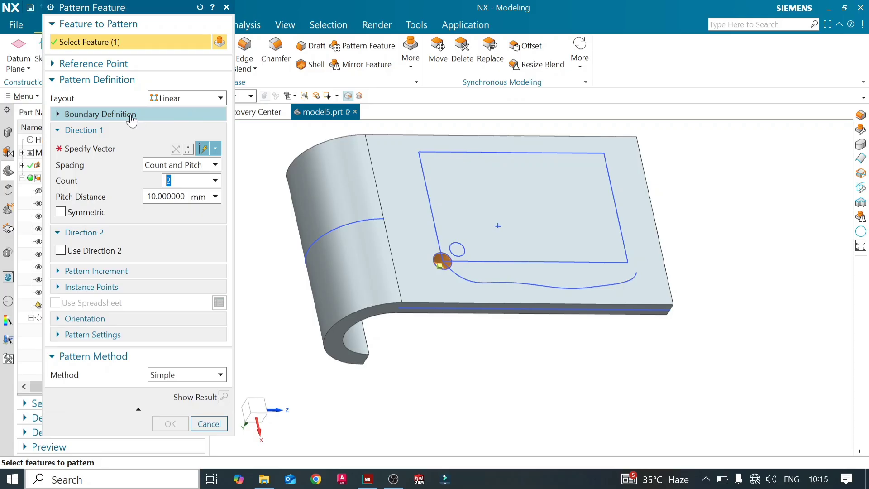
# - Set the pattern boundary to Curve with Single Curve selection and enable Simplified Boundary Fill
pyautogui.click(131, 117)
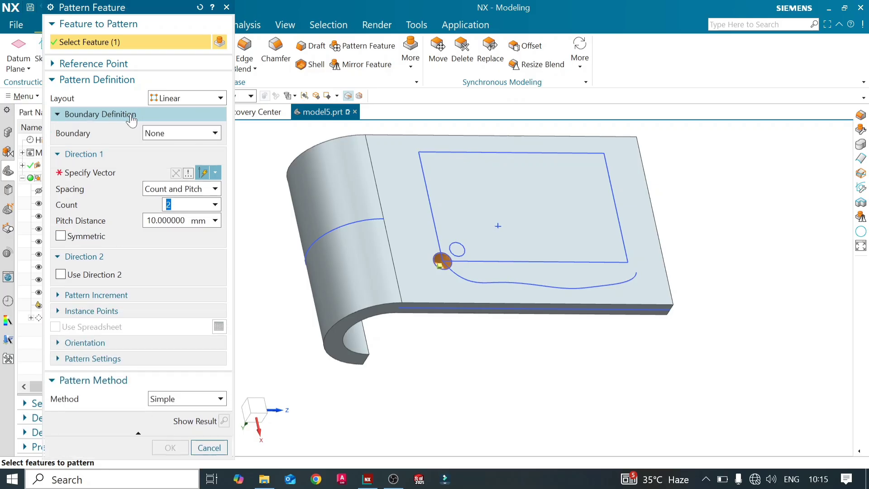
pyautogui.click(215, 134)
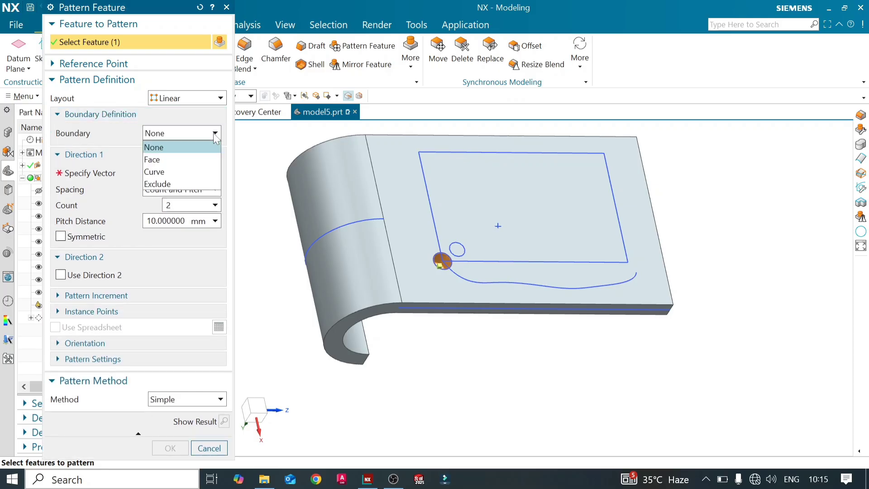
pyautogui.click(194, 171)
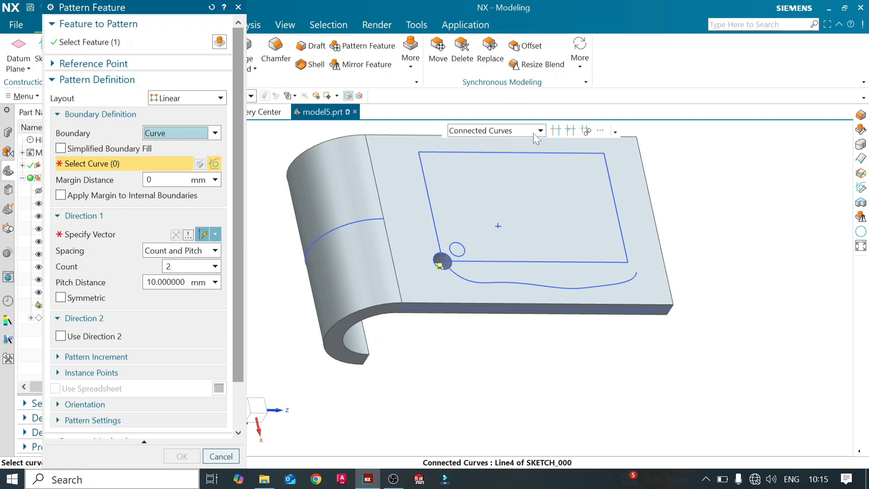
pyautogui.click(507, 131)
pyautogui.click(500, 145)
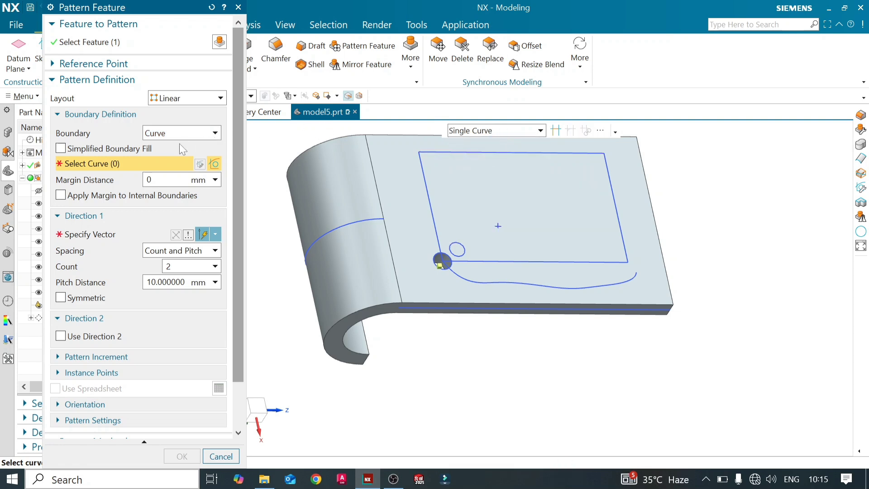
pyautogui.click(60, 149)
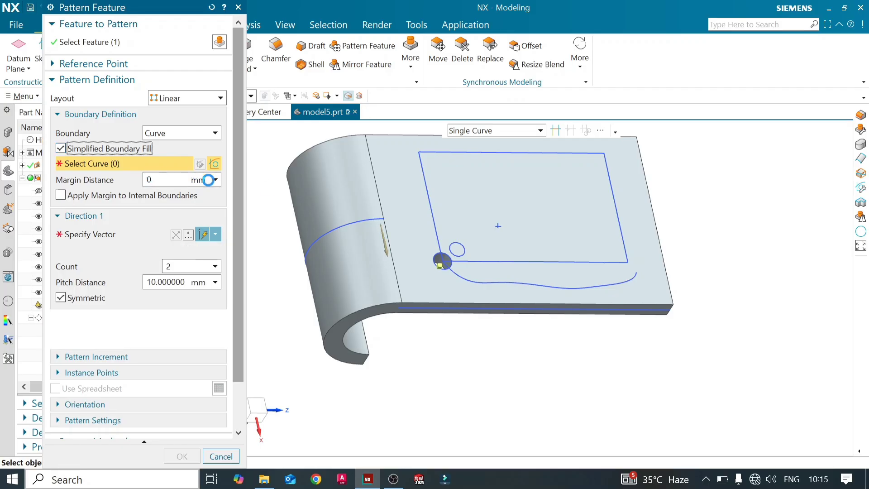
# - Select the four lines of the sketched rectangle on the flat face as the pattern boundary
pyautogui.click(425, 182)
pyautogui.click(530, 159)
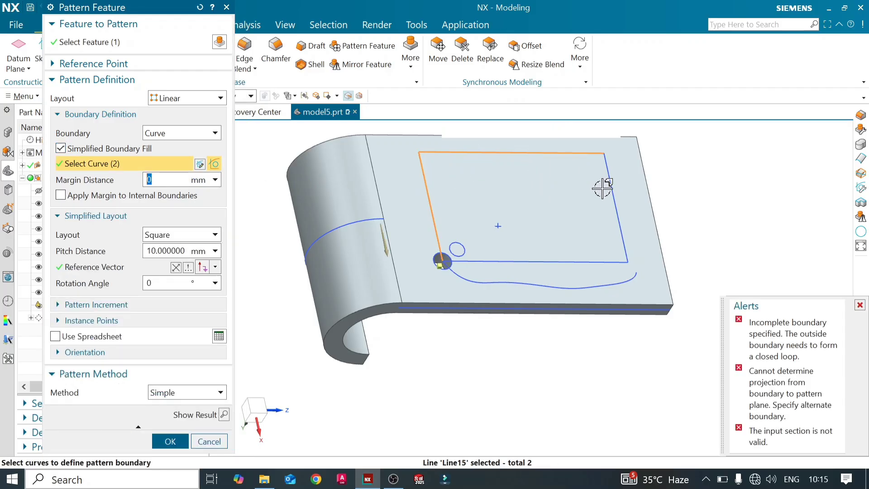
pyautogui.click(610, 190)
pyautogui.click(572, 261)
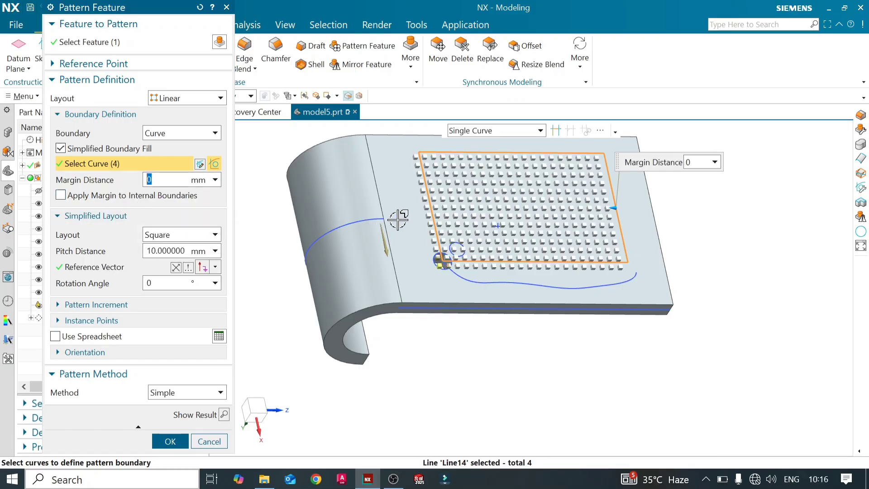
# - Set the boundary's margin distance to 10 mm
pyautogui.moveTo(554, 207); pyautogui.dragTo(529, 200, button='middle')
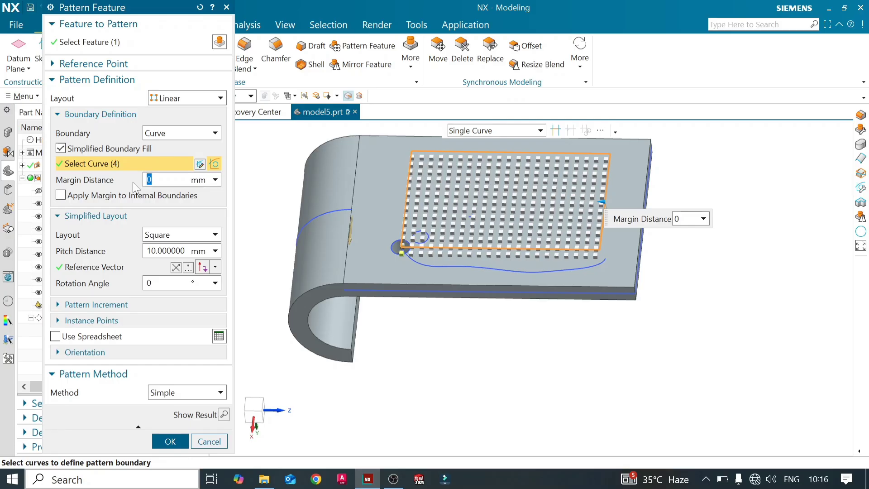
pyautogui.press('Return')
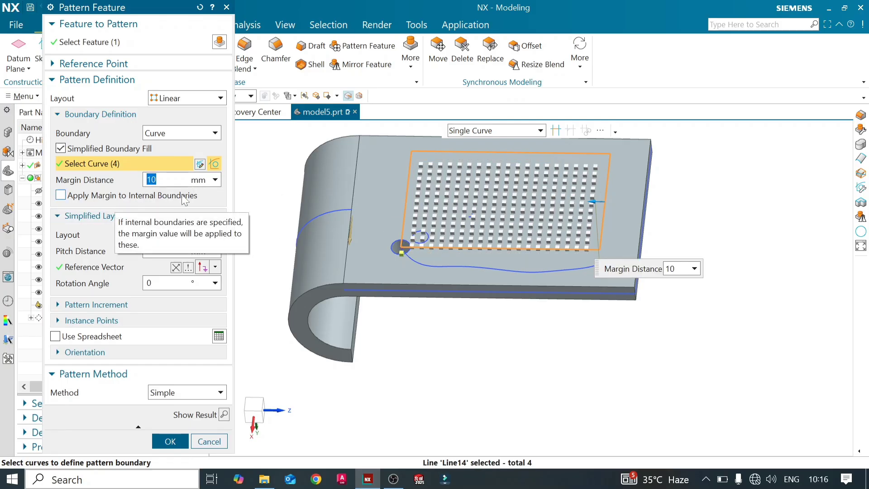
pyautogui.moveTo(443, 194); pyautogui.dragTo(445, 213, button='middle')
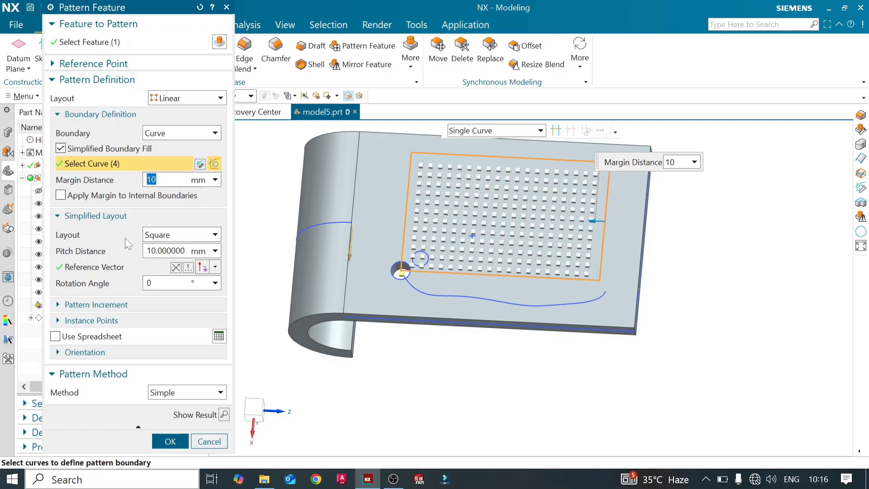
# - Keep the simplified layout as Square and set its pitch distance to 30 mm
pyautogui.click(216, 235)
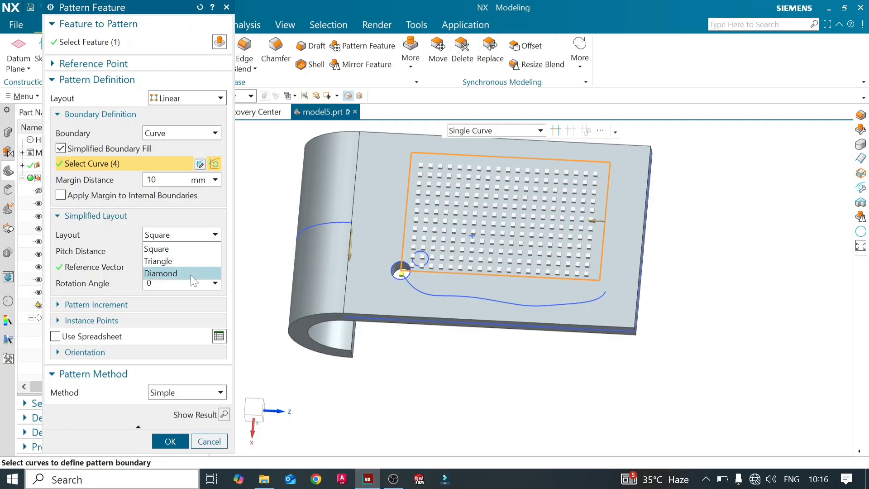
pyautogui.click(156, 248)
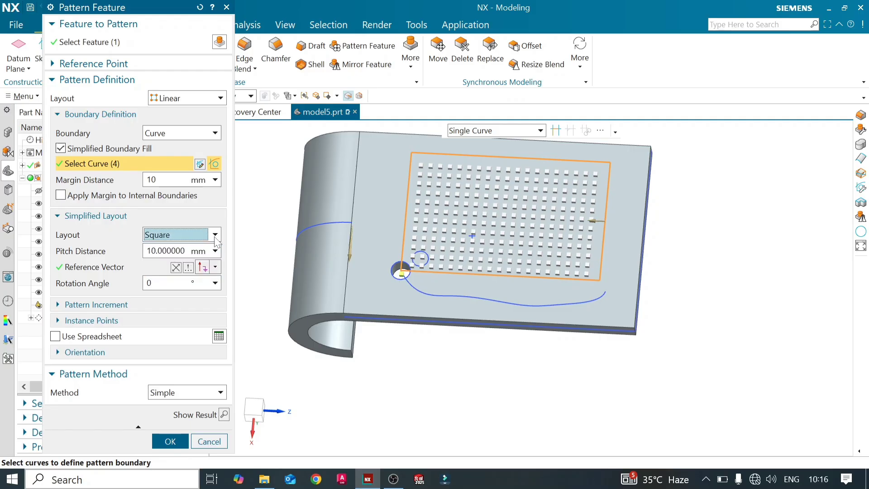
pyautogui.click(147, 251)
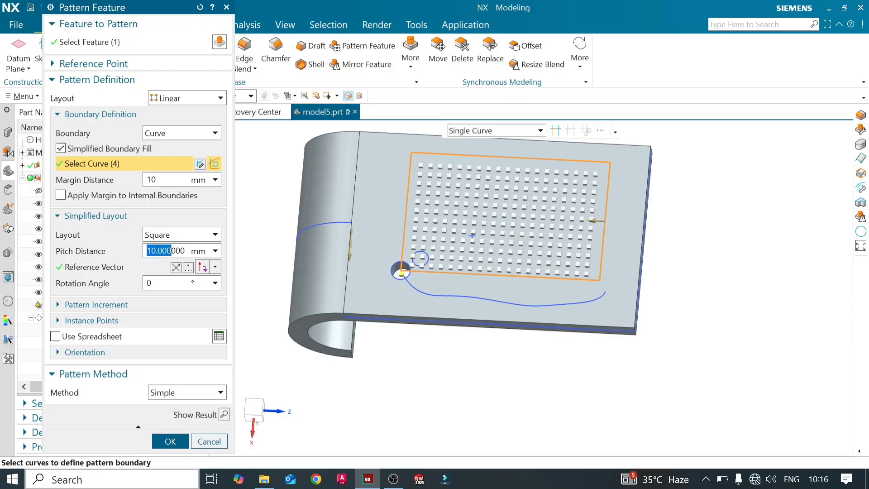
pyautogui.write('3')
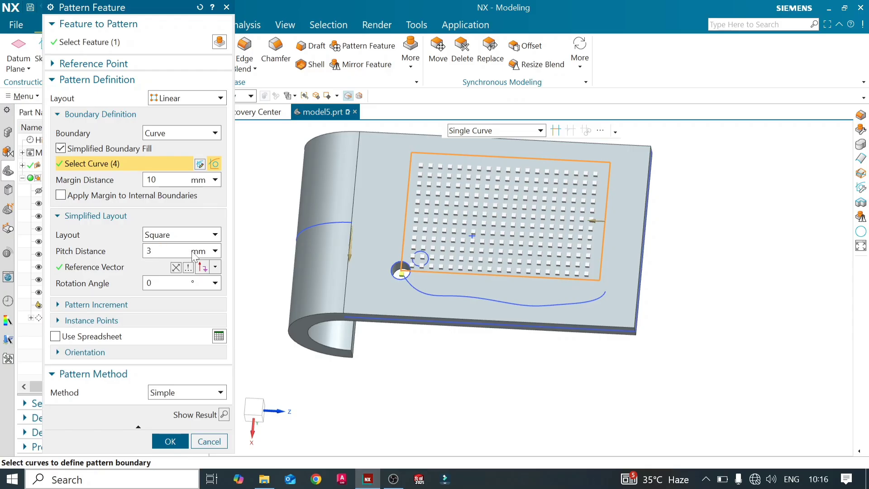
pyautogui.write('0')
pyautogui.press('Return')
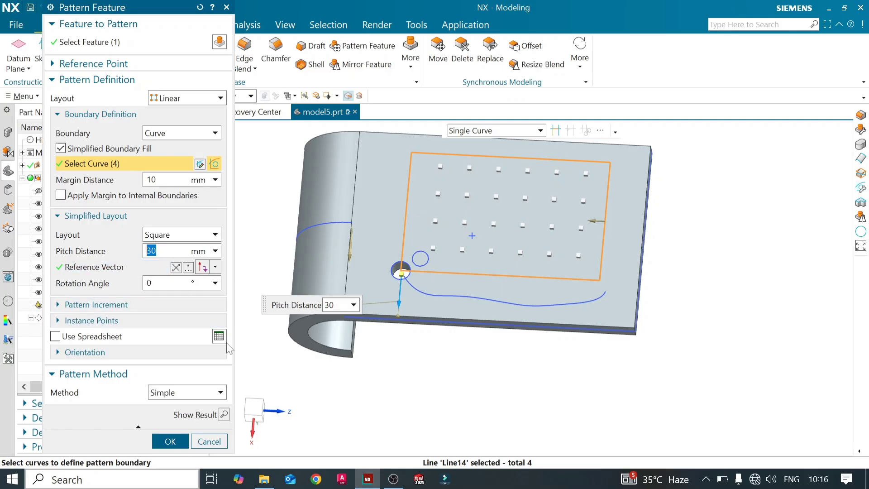
# - Preview the square hole fill inside the rectangle, inspect it from another angle, and undo the preview
pyautogui.click(222, 414)
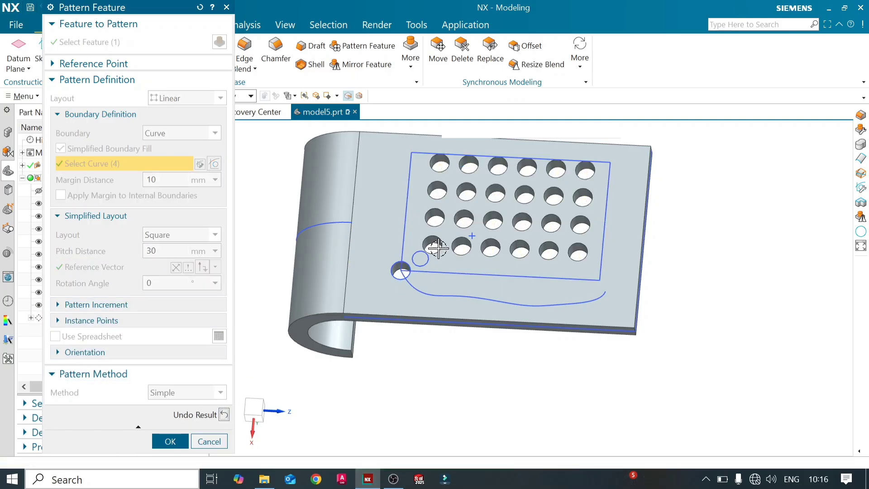
pyautogui.moveTo(468, 255)
pyautogui.mouseDown(button='middle')
pyautogui.moveTo(478, 237)
pyautogui.moveTo(501, 278)
pyautogui.moveTo(473, 244)
pyautogui.mouseUp(button='middle')
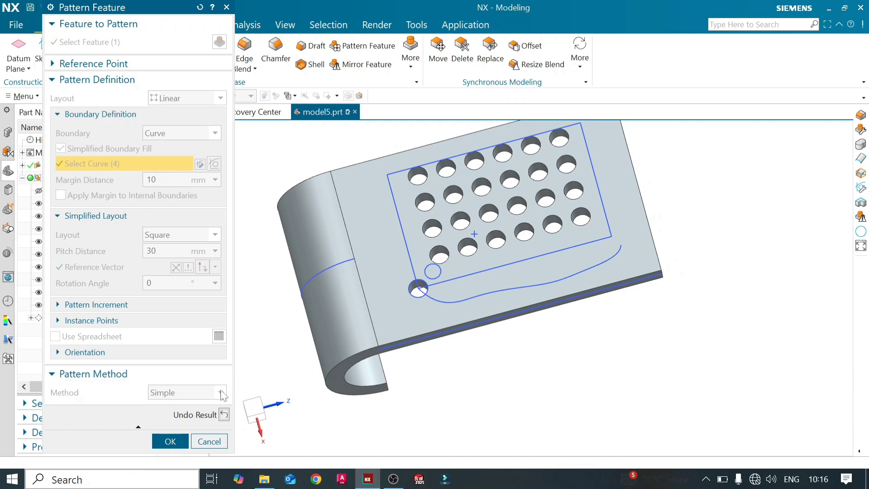
pyautogui.click(223, 415)
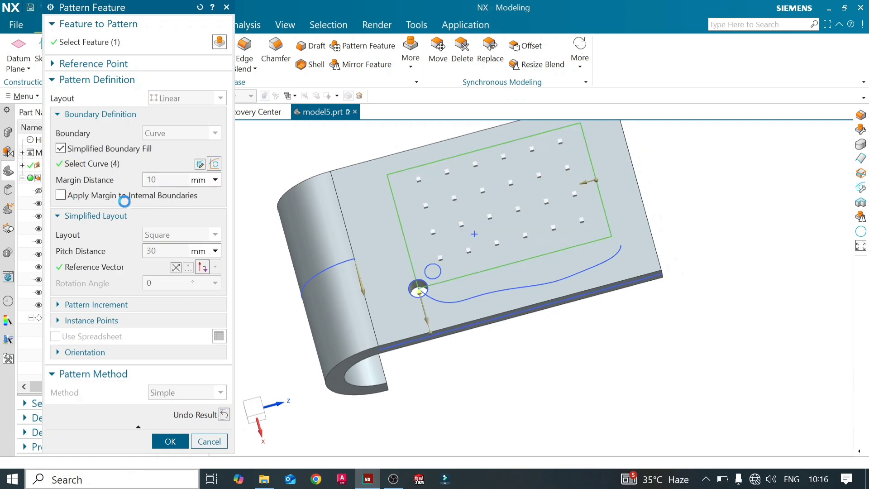
# - Turn Apply Margin to Internal Boundaries on and off again, and set the margin distance to 0 mm
pyautogui.click(61, 196)
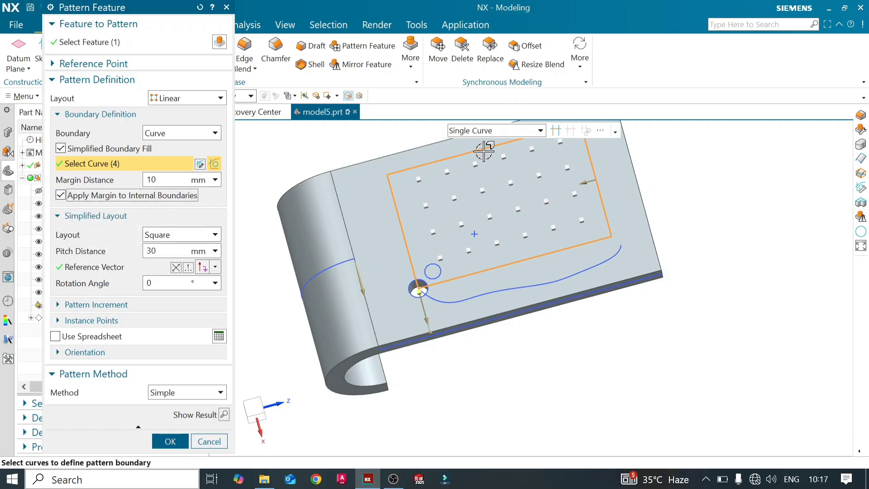
pyautogui.click(68, 196)
pyautogui.write('0')
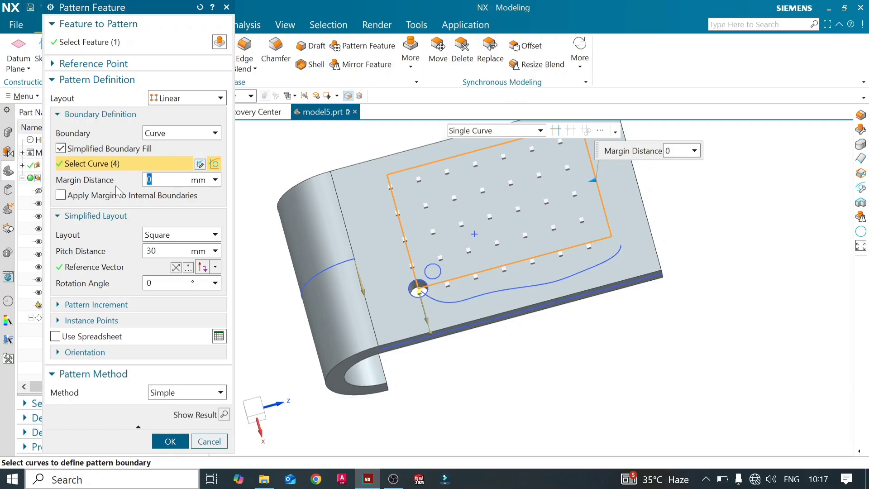
# - Check the zero-margin hole fill in a preview, apply the pattern edit, and close the update report
pyautogui.click(225, 415)
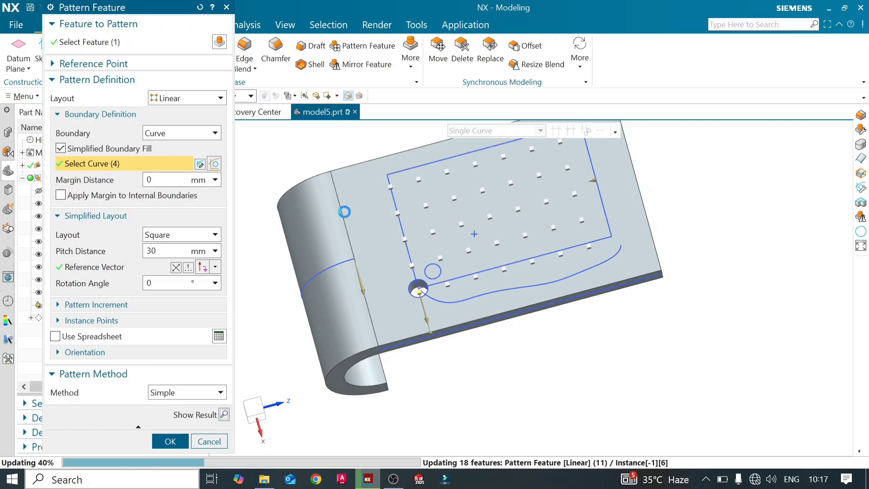
pyautogui.moveTo(430, 239)
pyautogui.mouseDown(button='middle')
pyautogui.moveTo(438, 252)
pyautogui.moveTo(423, 246)
pyautogui.moveTo(437, 238)
pyautogui.moveTo(424, 244)
pyautogui.mouseUp(button='middle')
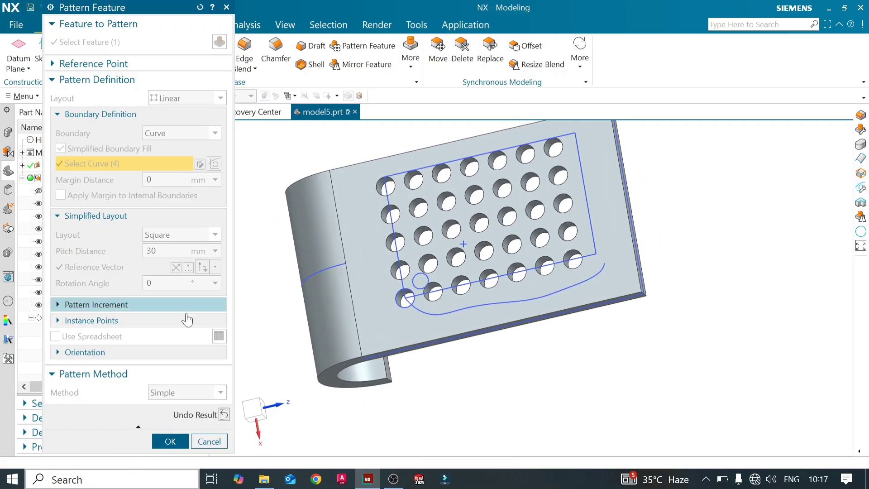
pyautogui.click(224, 415)
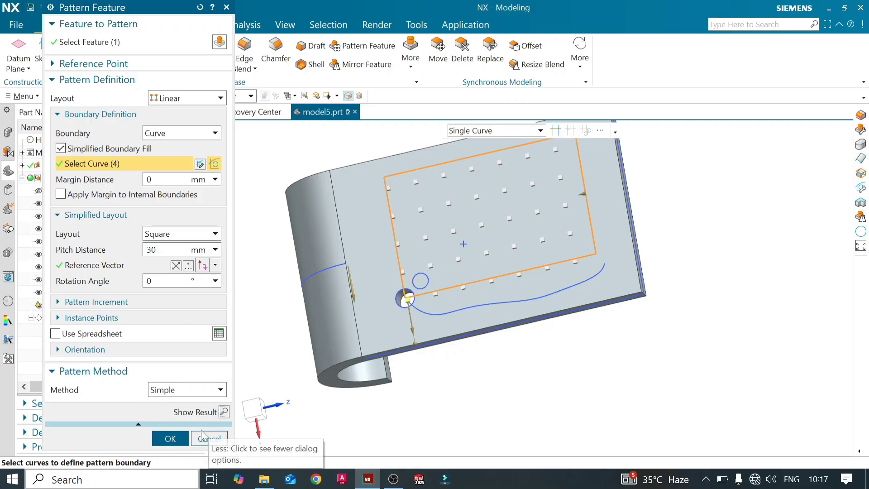
pyautogui.click(171, 439)
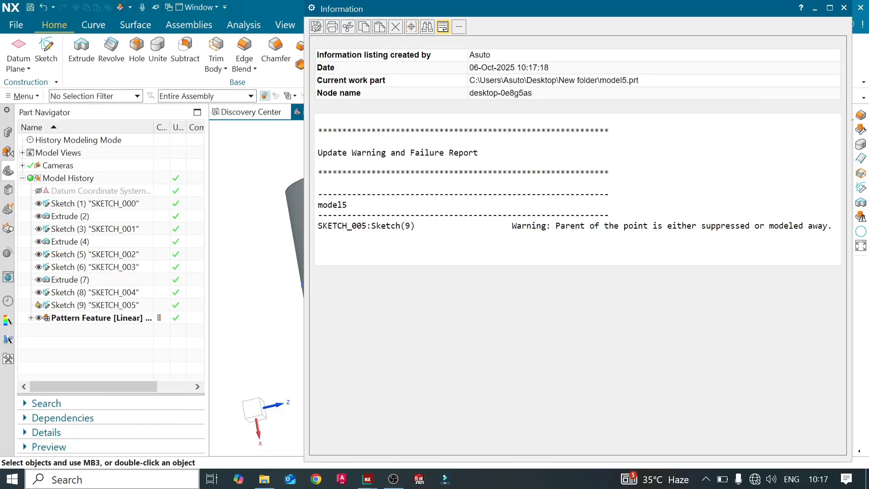
pyautogui.click(843, 7)
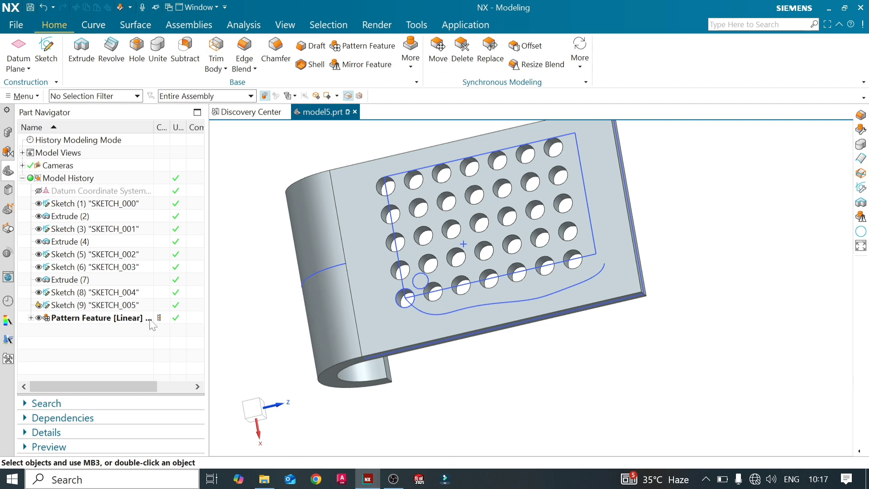
# - Delete the point sketch SKETCH_005 from the model history
pyautogui.click(75, 305)
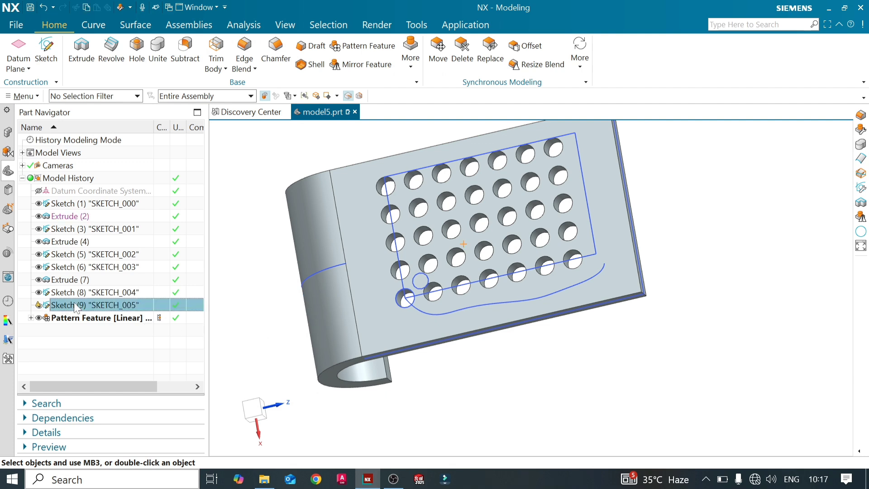
pyautogui.click(39, 304)
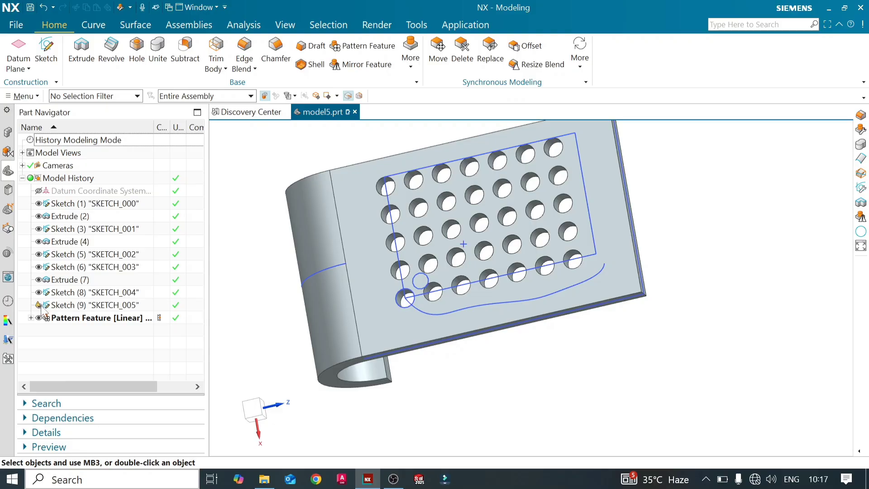
pyautogui.rightClick(54, 308)
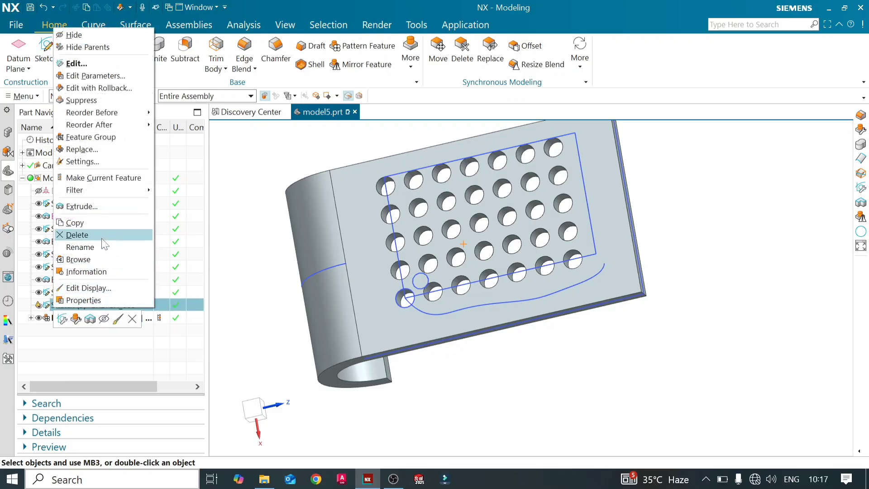
pyautogui.click(97, 235)
# - Edit the base hole extrude to reverse its direction and set its Boolean to Unite with the plate
pyautogui.doubleClick(101, 279)
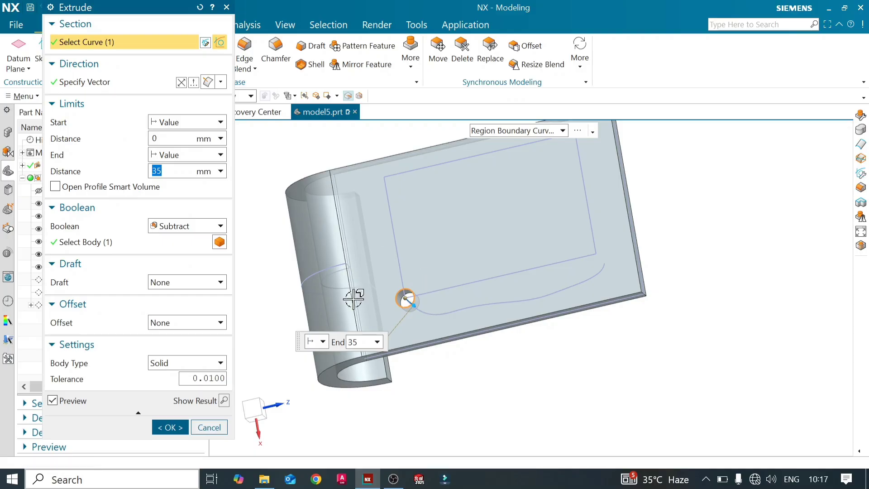
pyautogui.click(182, 83)
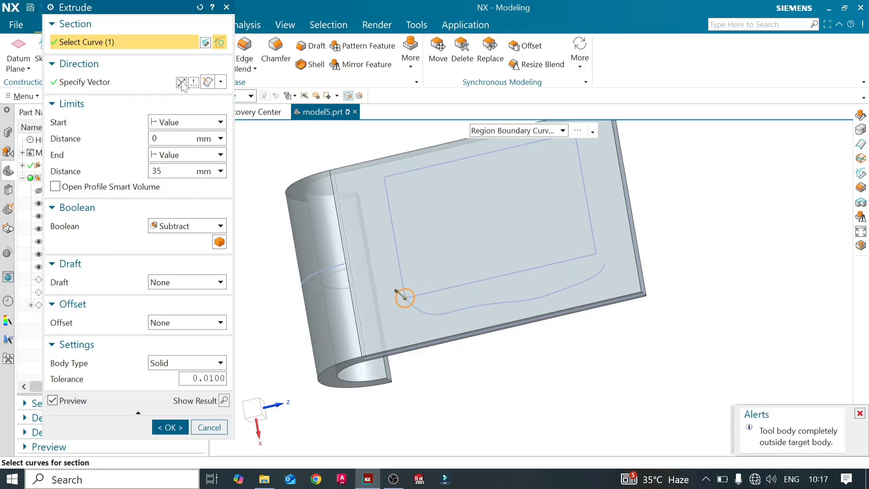
pyautogui.click(860, 414)
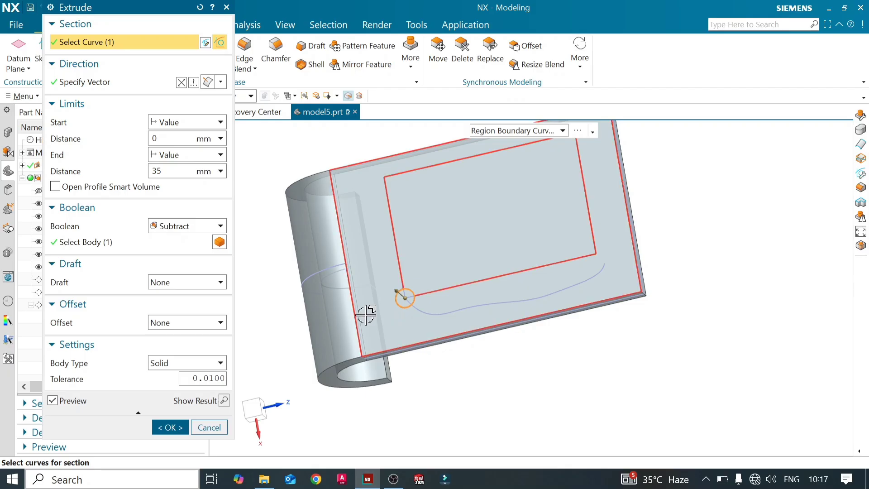
pyautogui.moveTo(280, 314); pyautogui.dragTo(273, 275, button='middle')
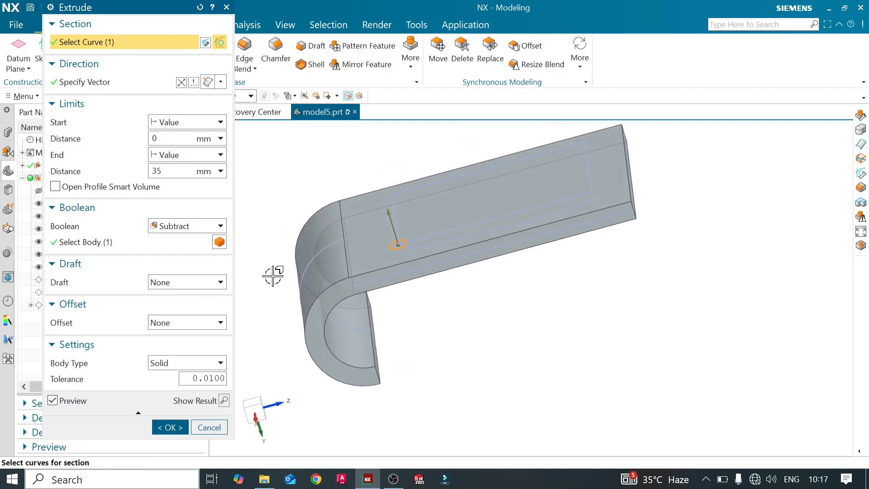
pyautogui.click(219, 226)
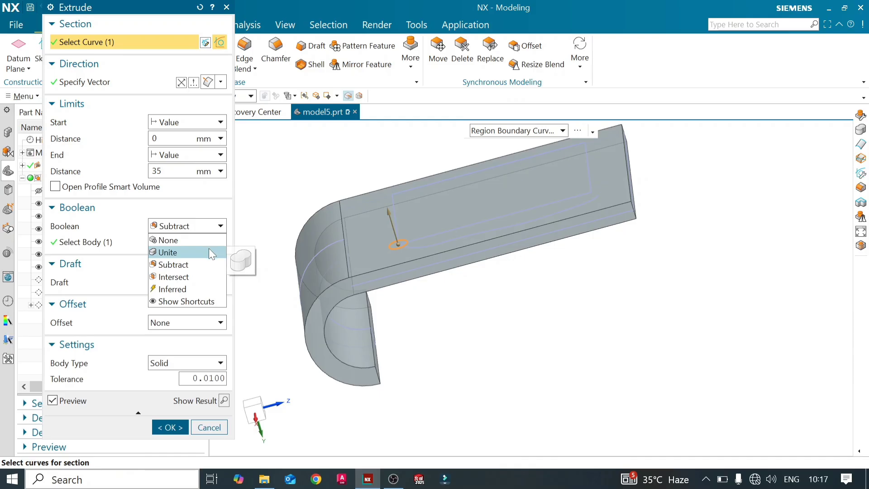
pyautogui.click(209, 251)
pyautogui.click(204, 428)
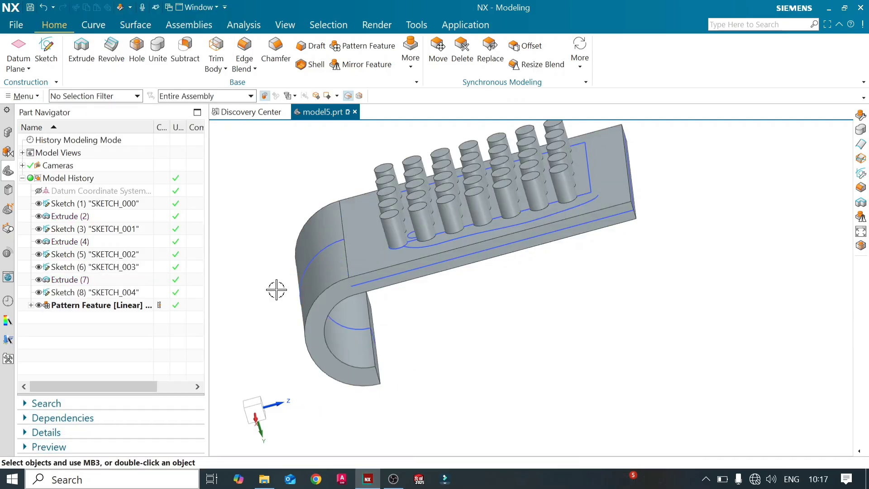
pyautogui.moveTo(276, 289); pyautogui.dragTo(281, 382, button='middle')
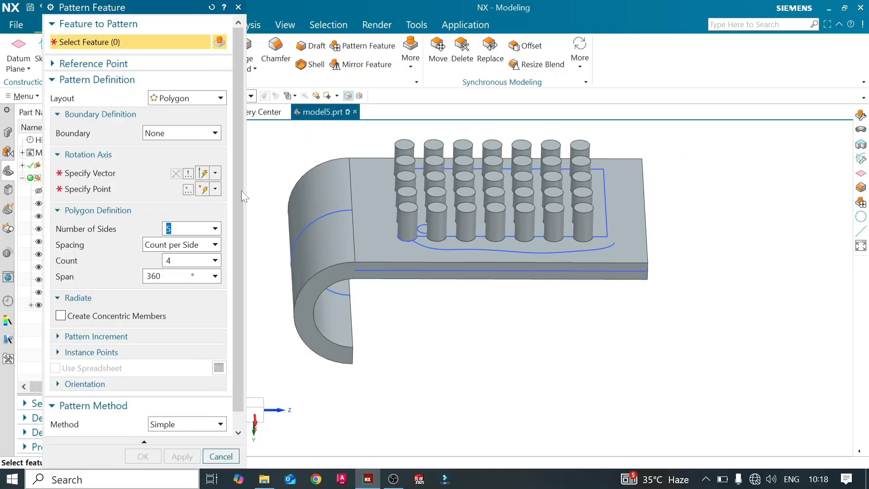
pyautogui.click(221, 98)
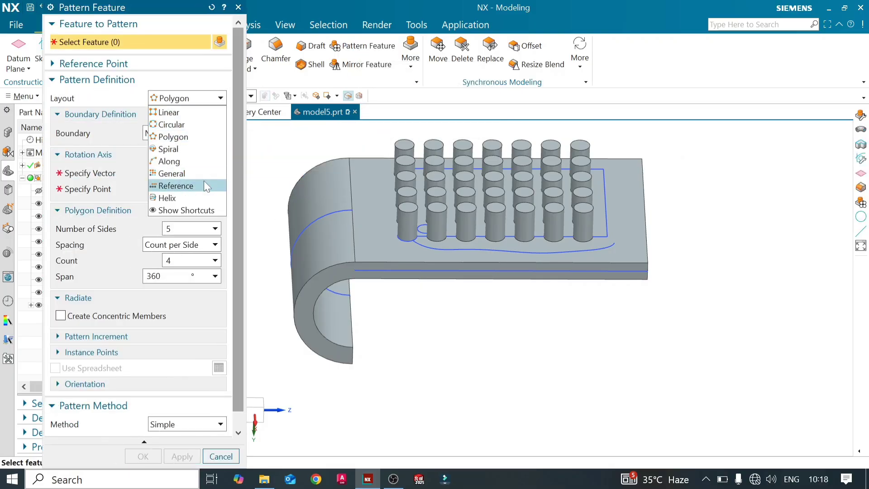
pyautogui.click(217, 185)
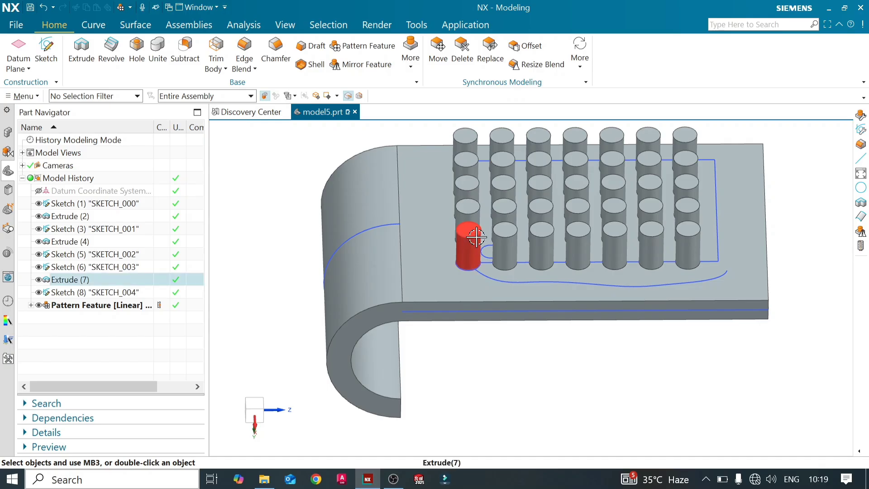
# - Add a 5 mm edge blend to the top circular edge of the original corner cylinder only
pyautogui.click(244, 50)
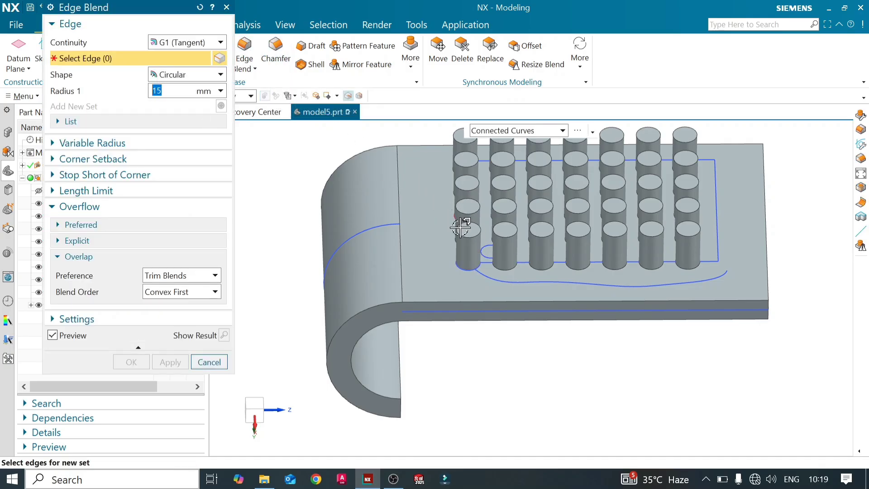
pyautogui.scroll(4, 470, 232)
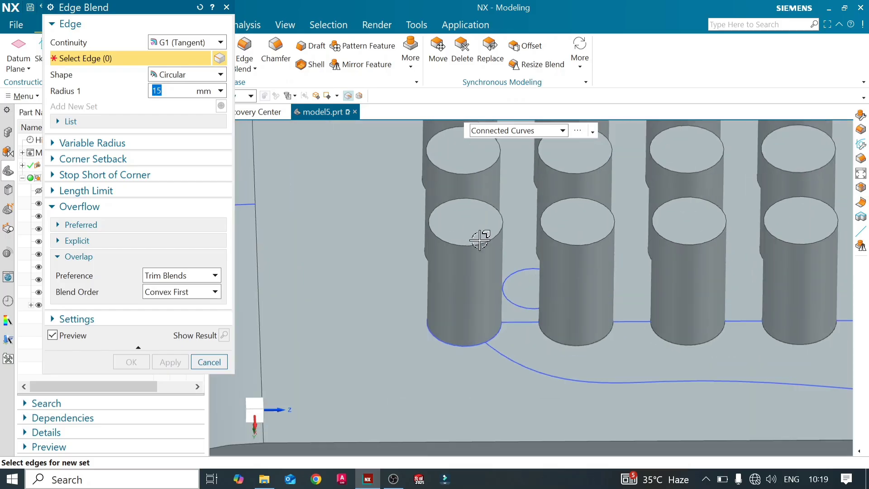
pyautogui.click(483, 237)
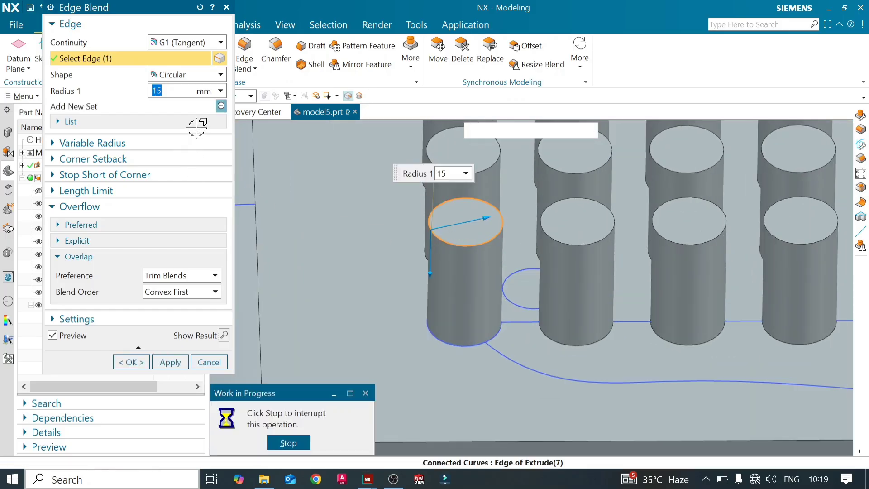
pyautogui.click(167, 91)
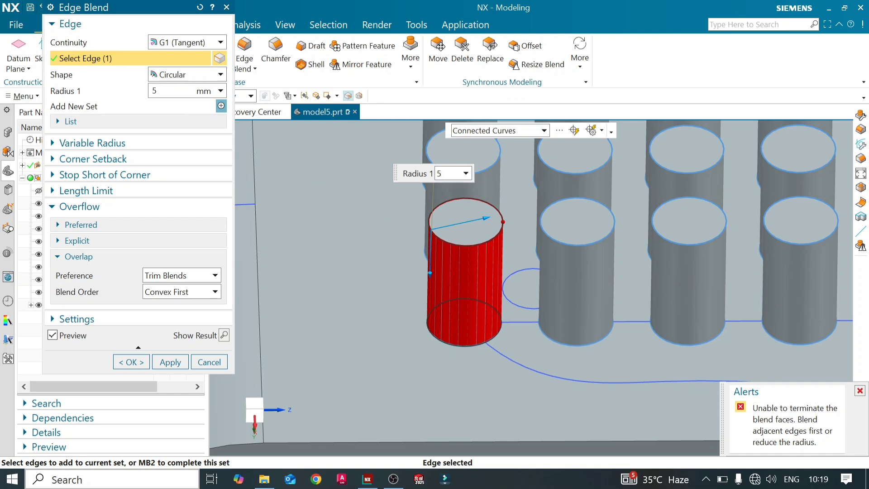
pyautogui.press('Return')
pyautogui.click(170, 362)
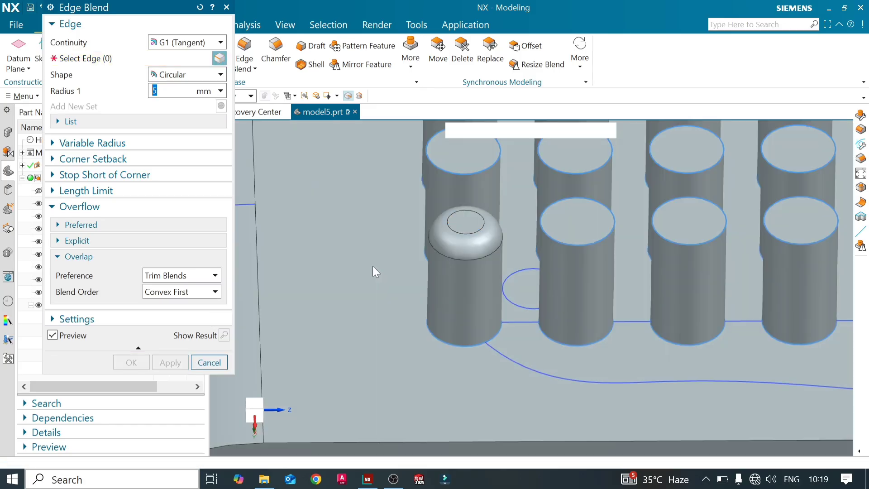
pyautogui.click(209, 362)
pyautogui.scroll(-5, 371, 230)
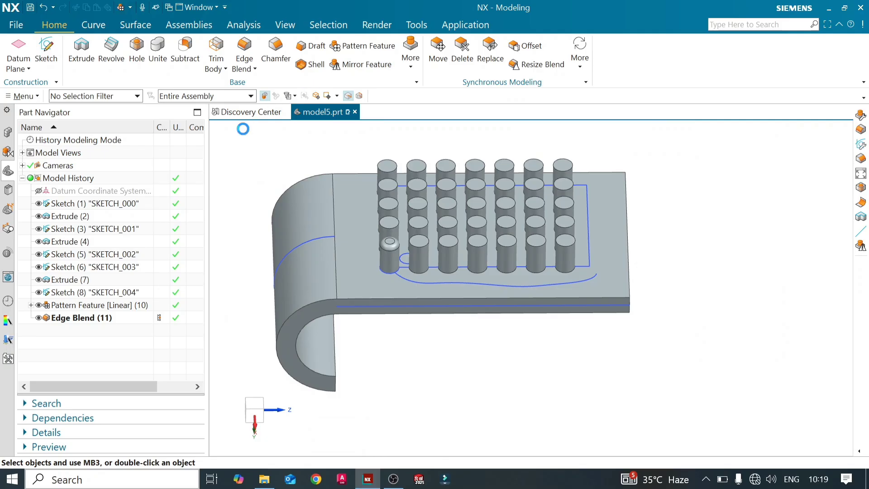
# - Start a Pattern Feature with the Reference layout and choose the corner cylinder's edge blend as the feature to pattern
pyautogui.click(222, 101)
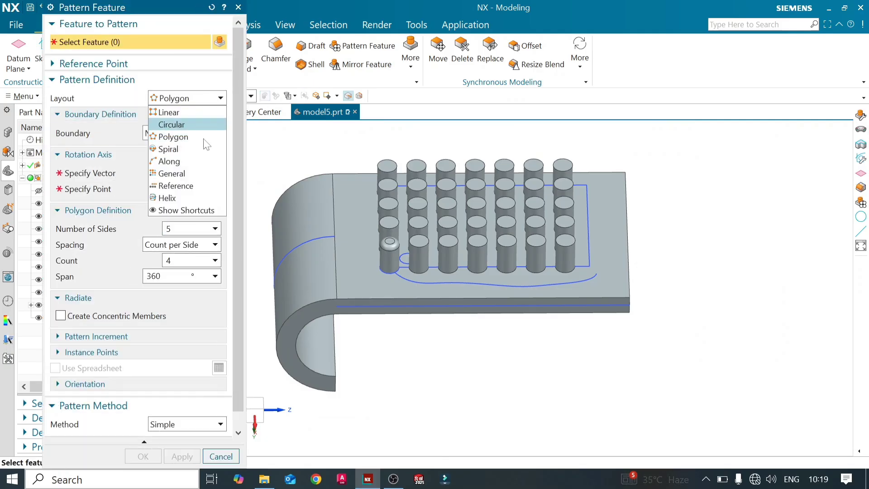
pyautogui.click(172, 185)
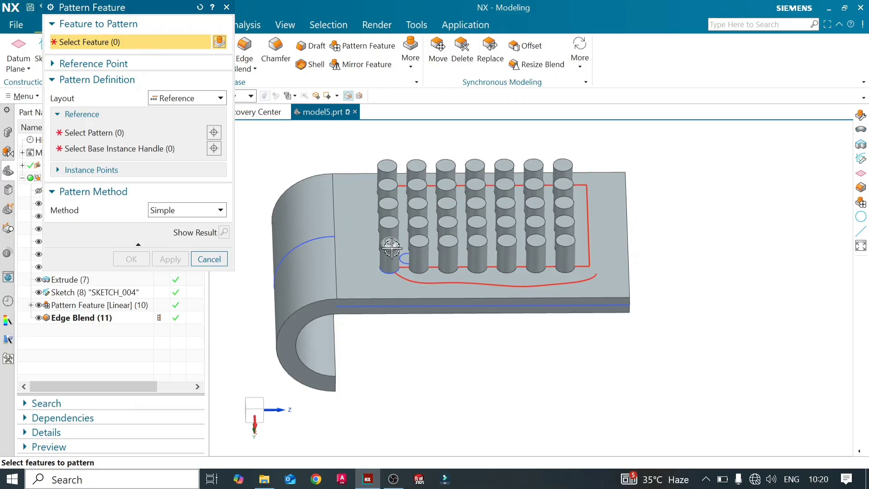
pyautogui.scroll(5, 390, 246)
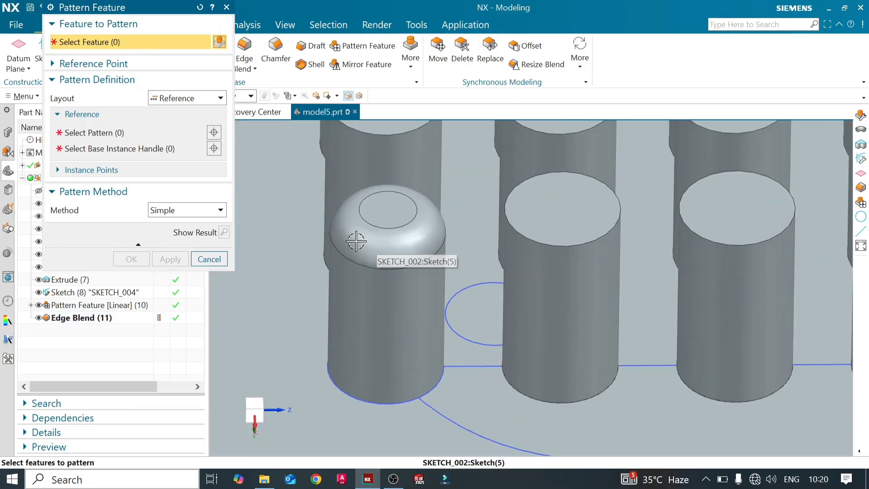
pyautogui.click(415, 219)
pyautogui.scroll(-5, 281, 208)
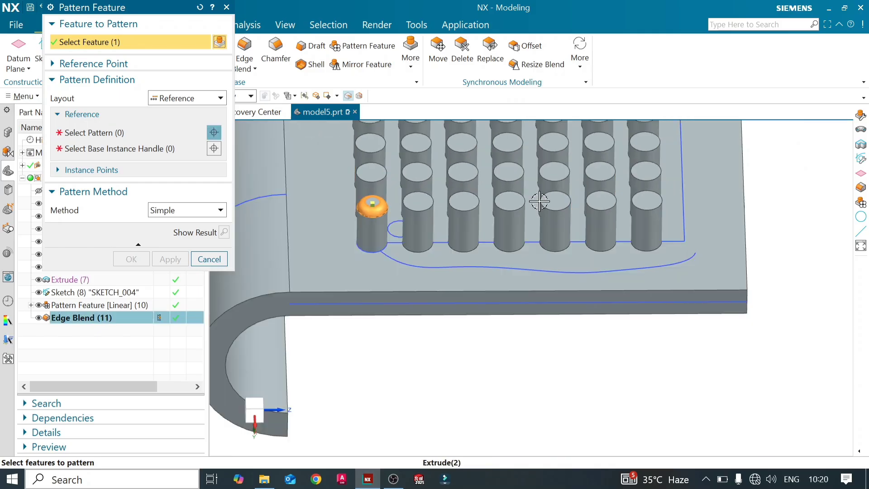
# - Reference the existing linear cylinder pattern and choose the Instance [0,0] handle on the blended cylinder as the base instance
pyautogui.click(136, 133)
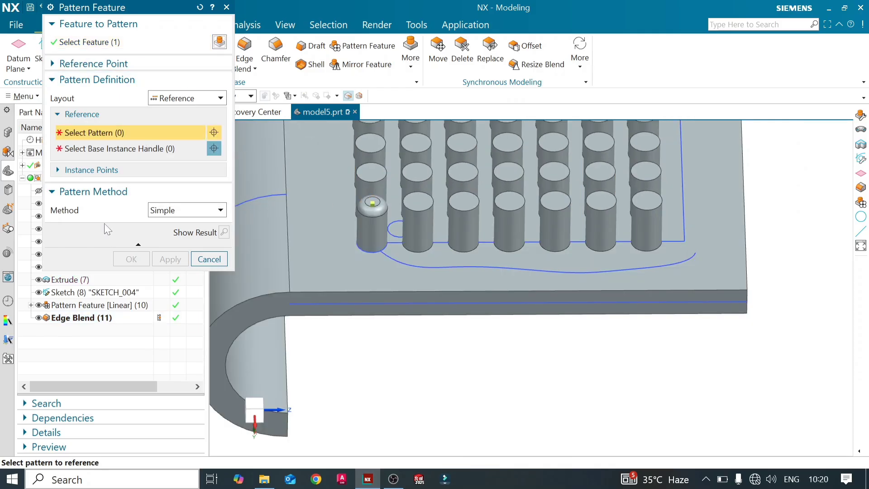
pyautogui.click(113, 307)
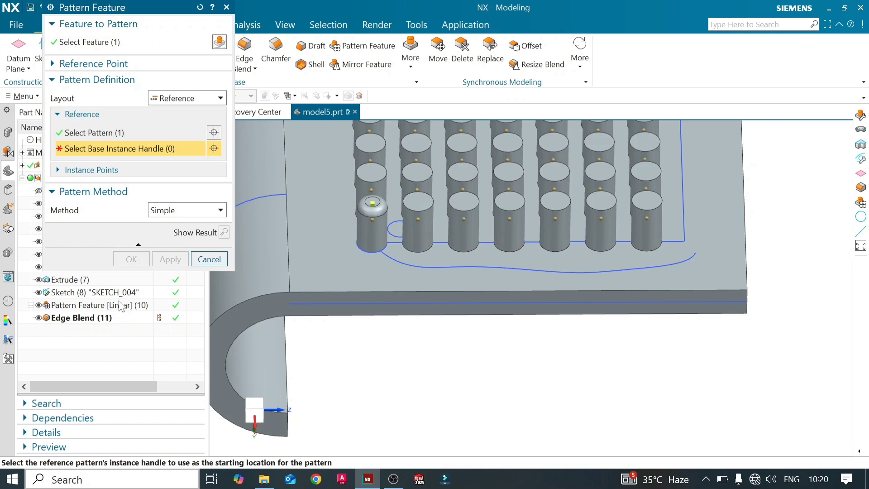
pyautogui.scroll(-2, 587, 238)
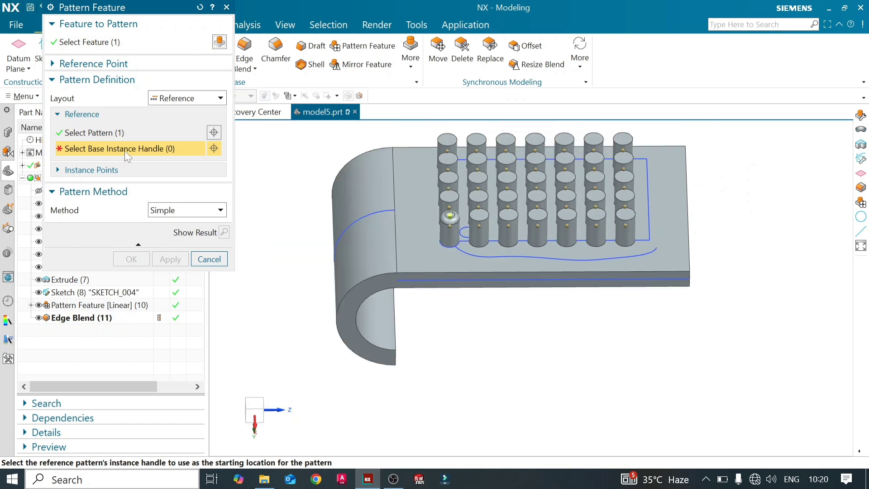
pyautogui.scroll(3, 360, 214)
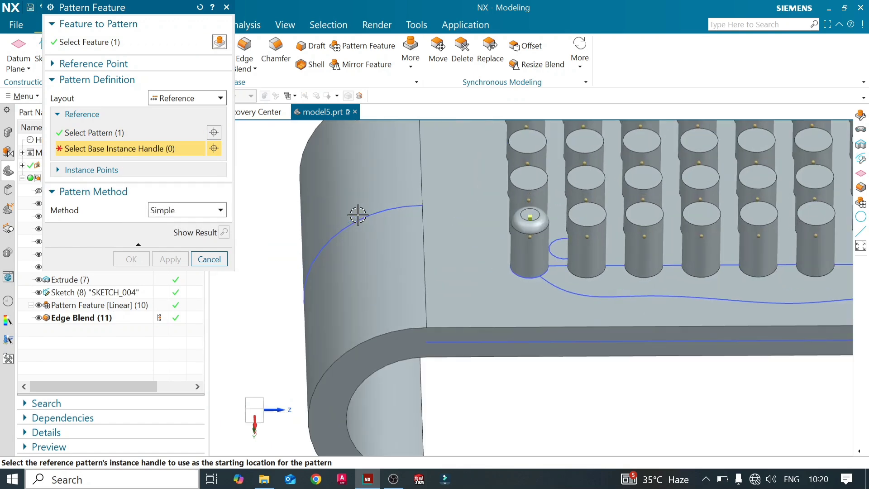
pyautogui.scroll(-1, 358, 245)
pyautogui.scroll(3, 462, 247)
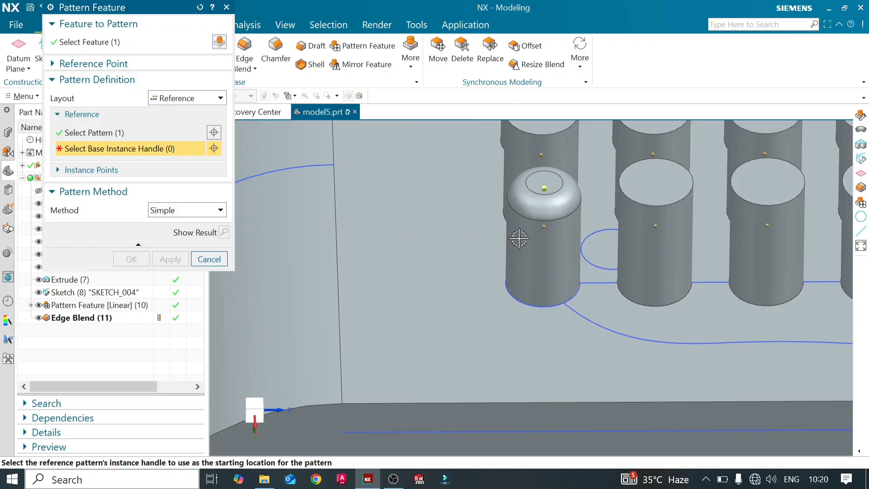
pyautogui.scroll(3, 544, 226)
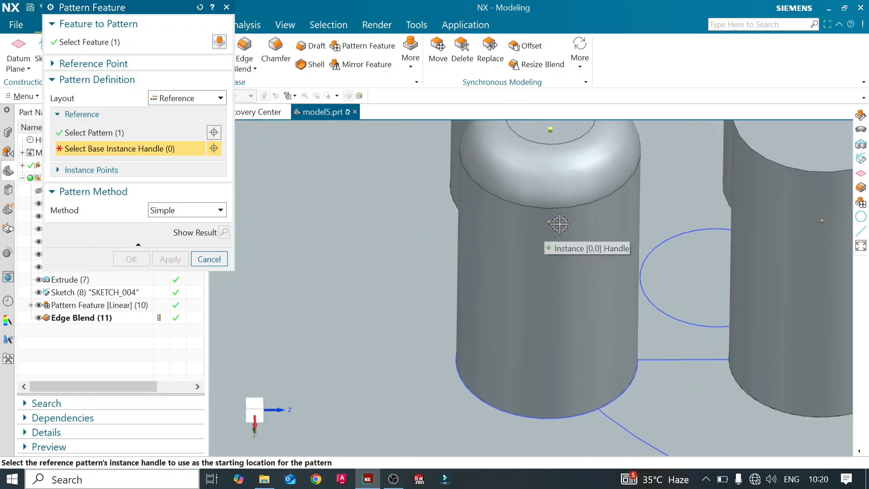
pyautogui.click(550, 223)
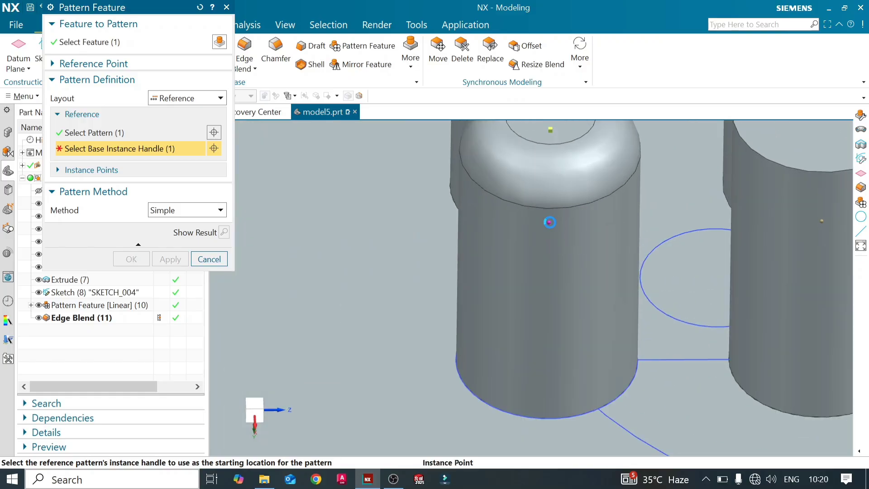
# - Preview the edge blends across all cylinders, apply the reference pattern, and close the Pattern Feature dialog
pyautogui.scroll(-5, 426, 224)
pyautogui.scroll(-1, 426, 224)
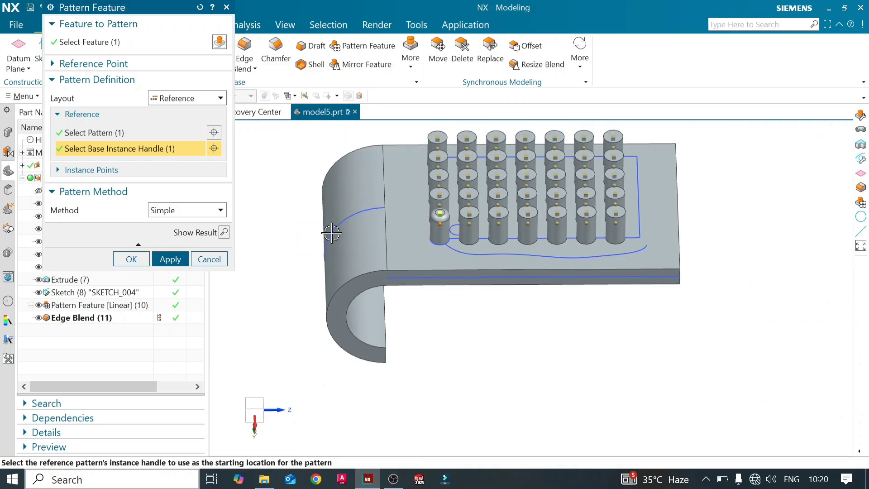
pyautogui.click(225, 233)
pyautogui.scroll(4, 467, 231)
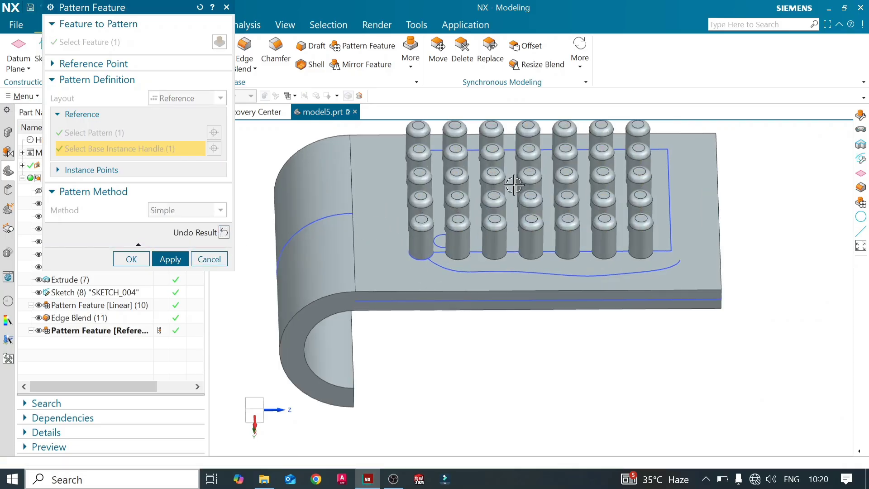
pyautogui.scroll(-3, 520, 170)
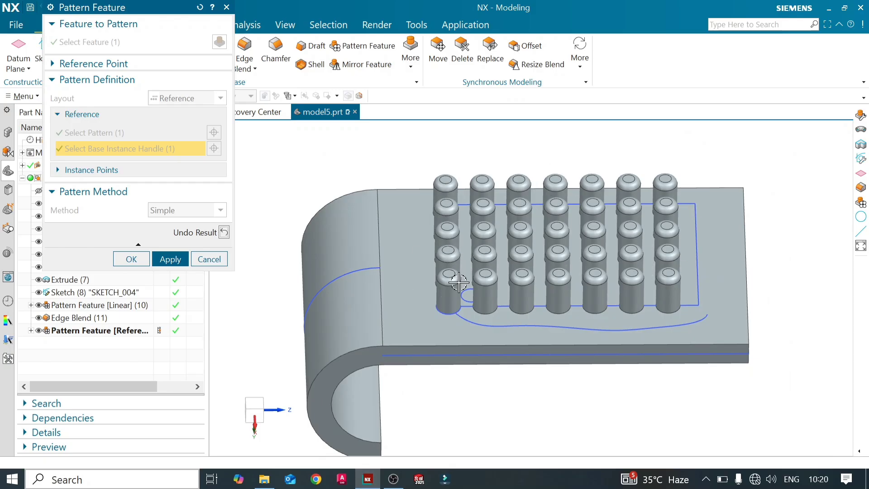
pyautogui.click(163, 260)
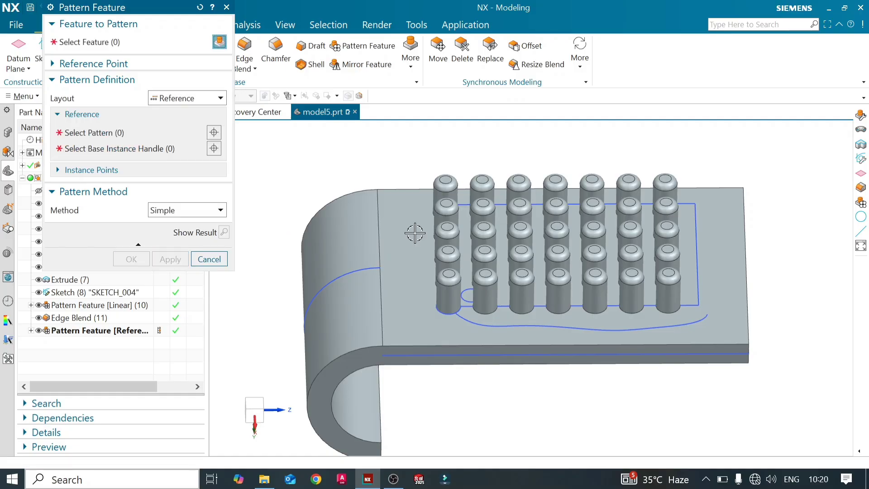
pyautogui.click(209, 259)
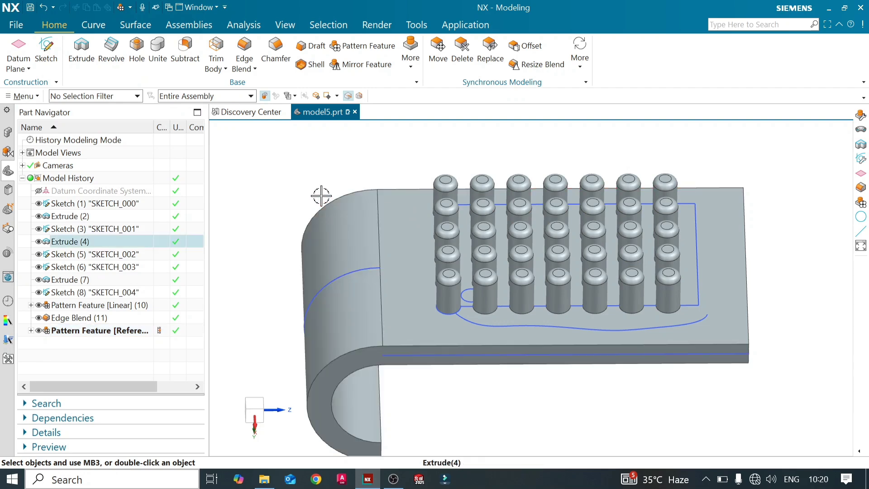
# - Start a Pattern Feature, choose the cylinder at the sketched rectangle's corner as the feature to pattern, and set the layout to Circular
pyautogui.click(353, 46)
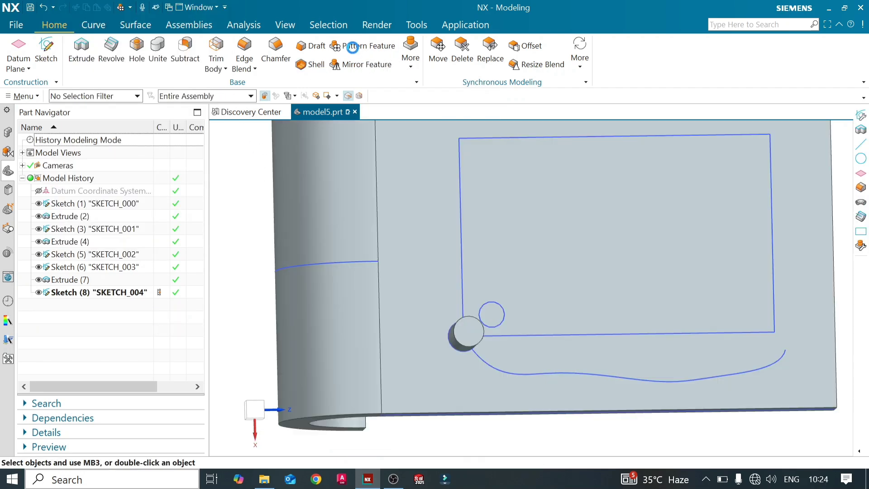
pyautogui.click(354, 47)
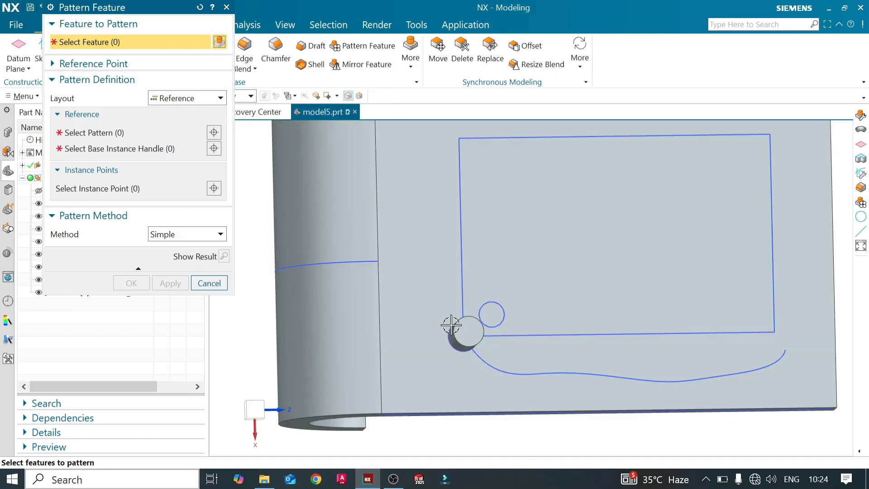
pyautogui.scroll(3, 462, 331)
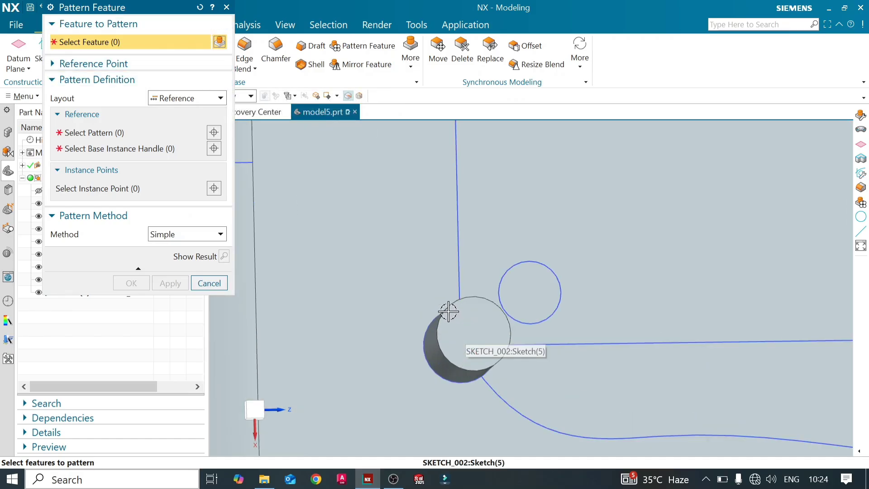
pyautogui.click(445, 322)
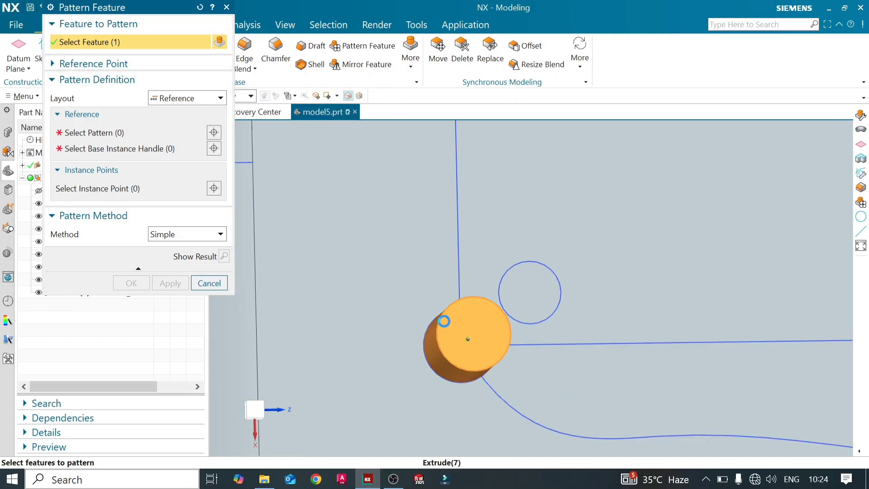
pyautogui.click(225, 99)
pyautogui.click(208, 121)
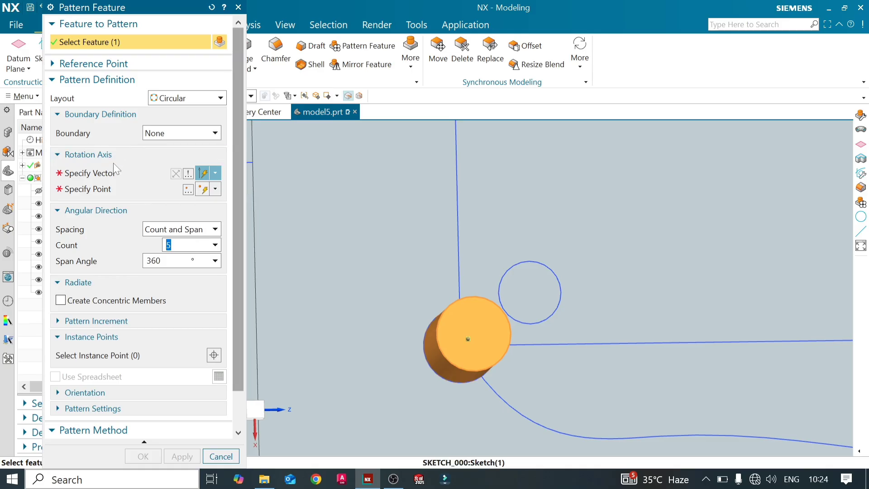
# - Define the rotation axis as the Y-axis through the small sketch circle's center and apply the circular pattern with count 5 over 360°
pyautogui.click(115, 174)
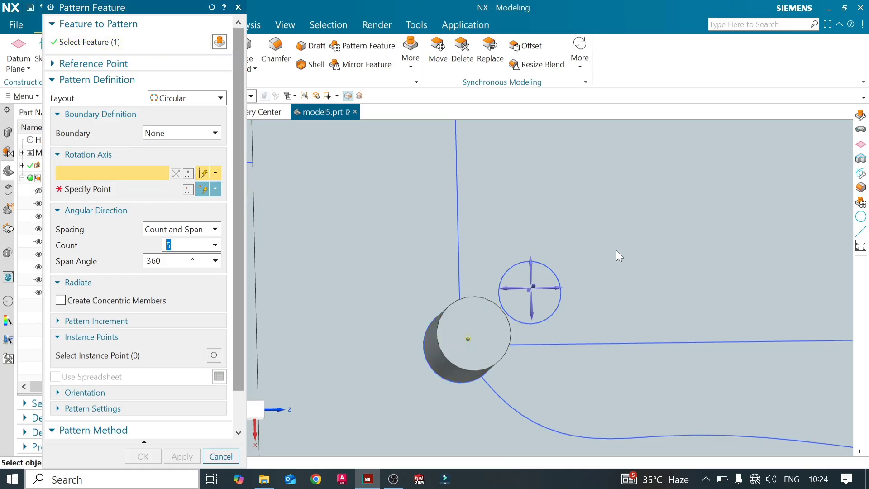
pyautogui.click(533, 287)
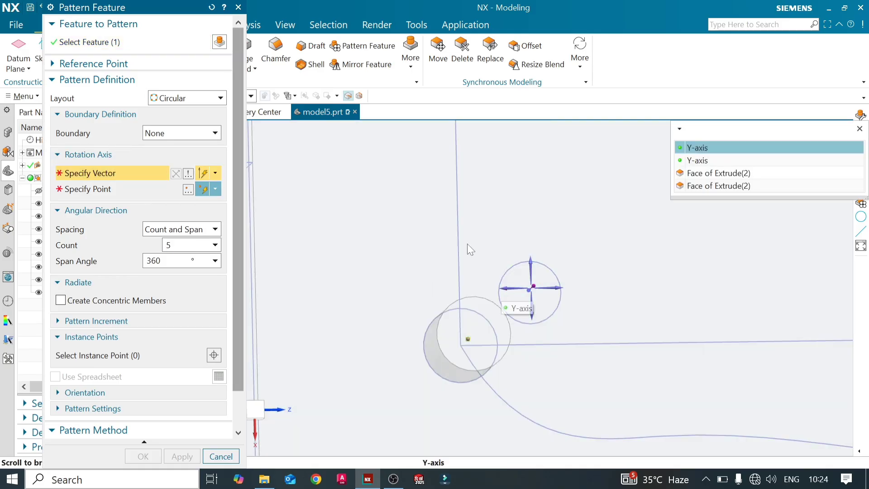
pyautogui.click(730, 146)
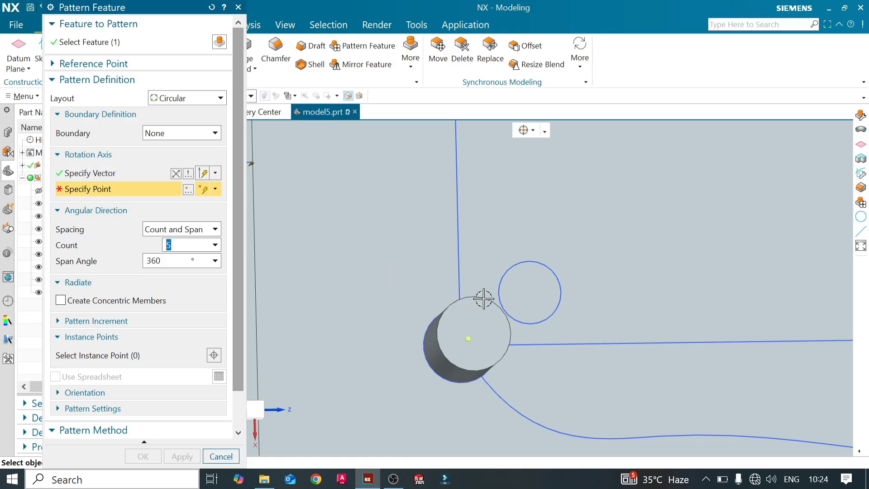
pyautogui.click(528, 293)
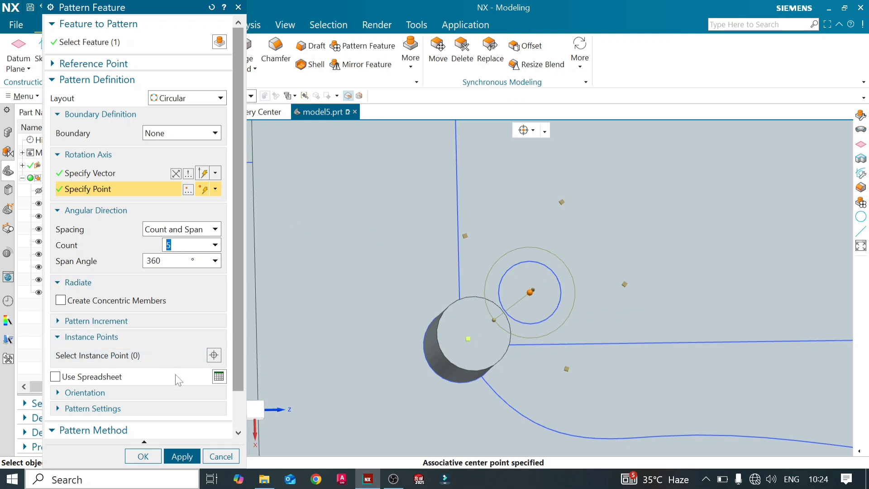
pyautogui.click(182, 456)
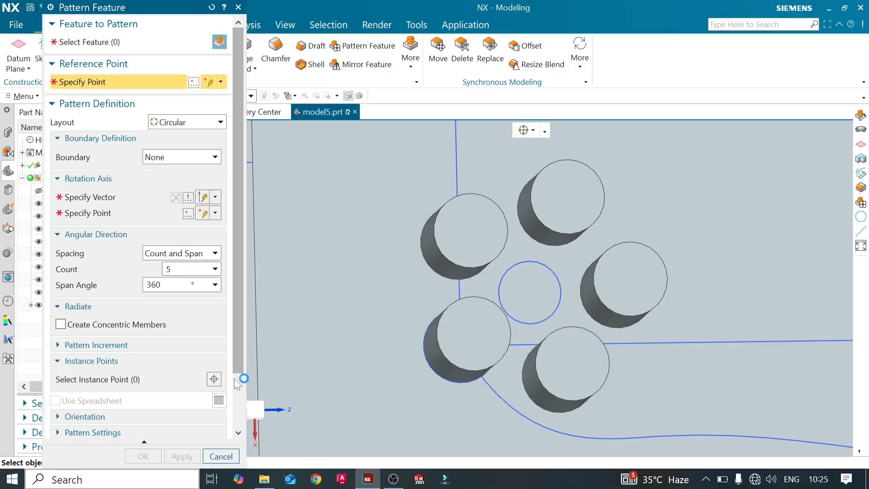
pyautogui.click(221, 456)
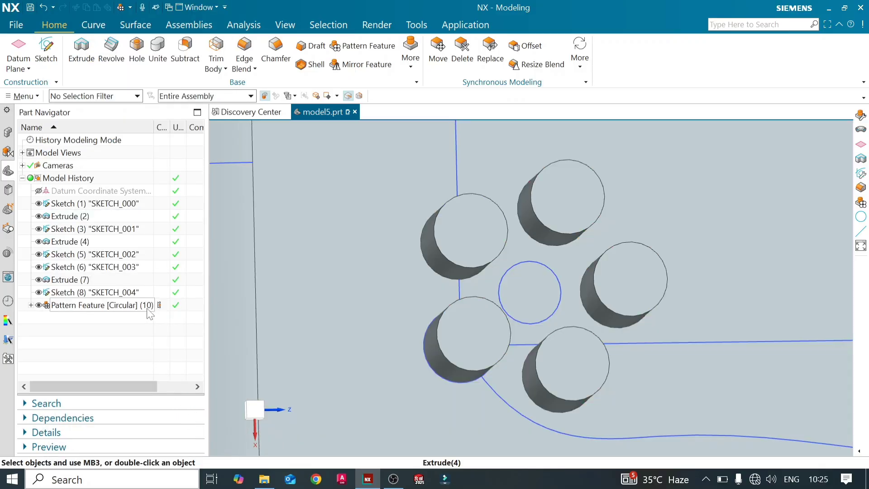
# - Reopen the circular pattern for editing and enable Create Concentric Members under Radiate
pyautogui.doubleClick(147, 306)
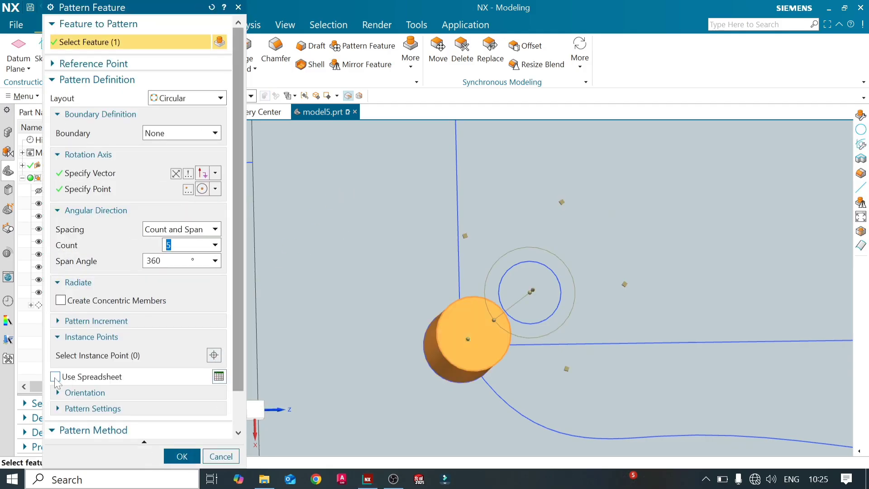
pyautogui.click(56, 320)
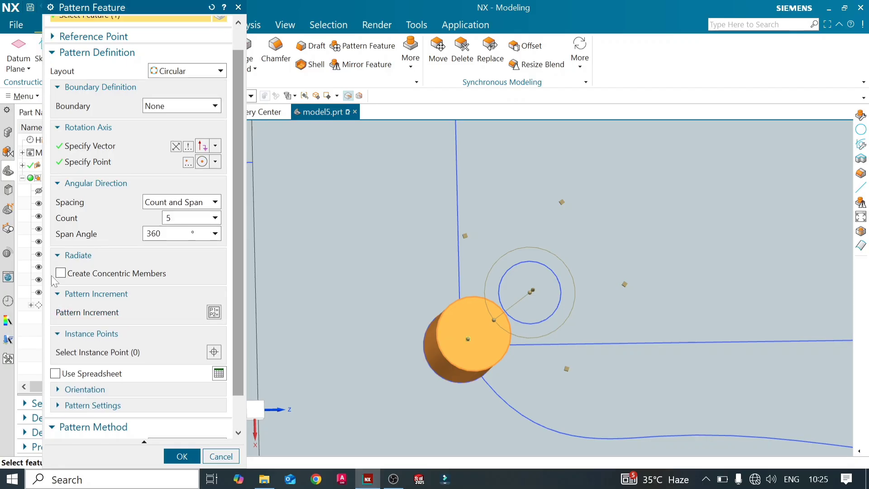
pyautogui.click(61, 273)
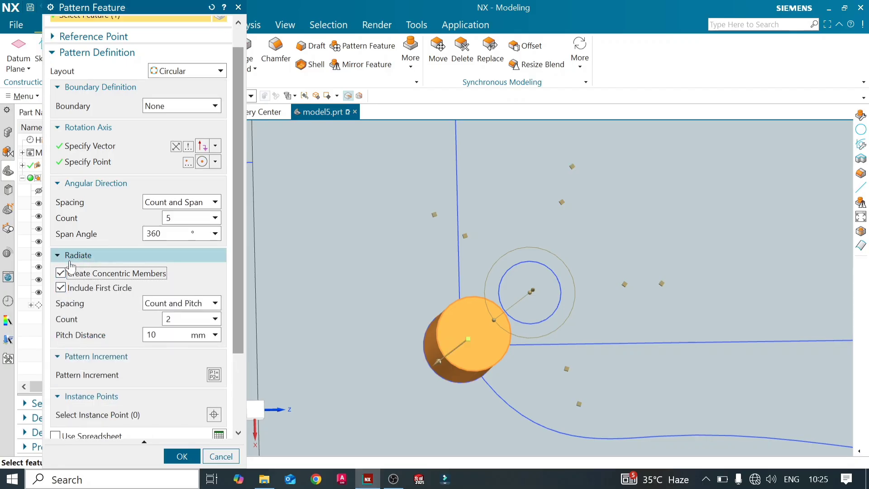
pyautogui.click(60, 257)
pyautogui.click(60, 257)
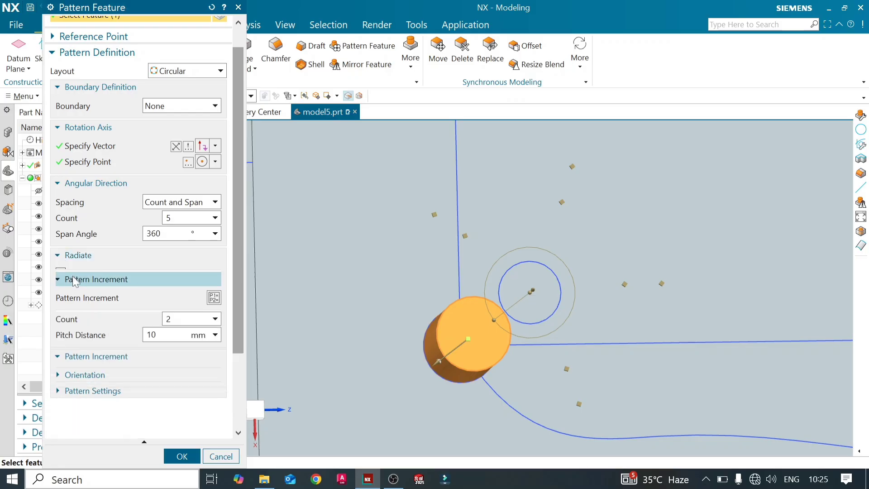
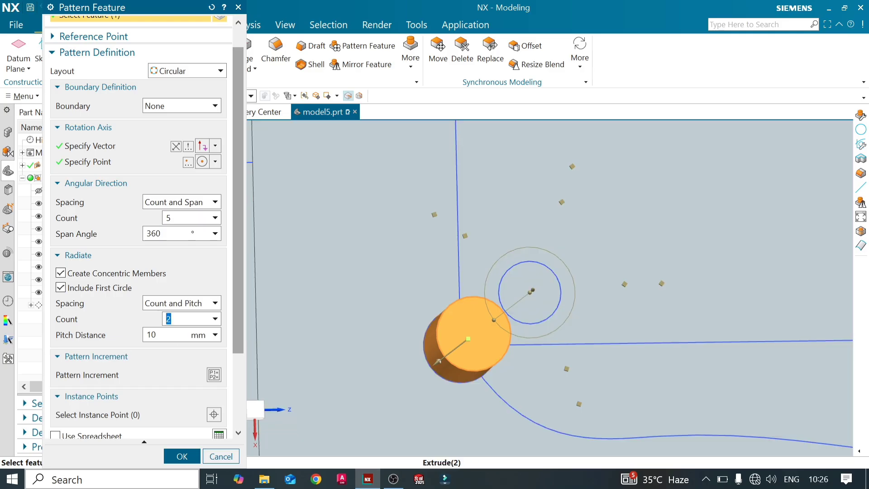
# - Set the concentric members' pitch distance to 30 mm and preview the circular pattern result
pyautogui.press('Tab')
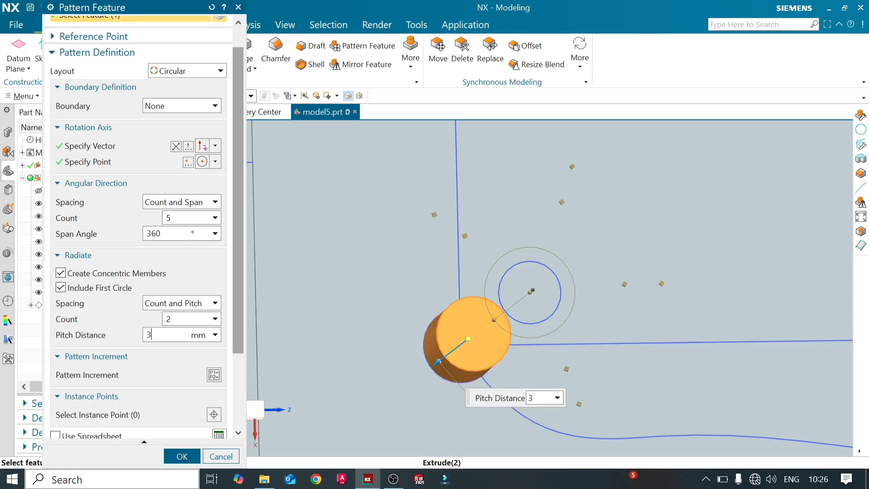
pyautogui.scroll(-2, 430, 300)
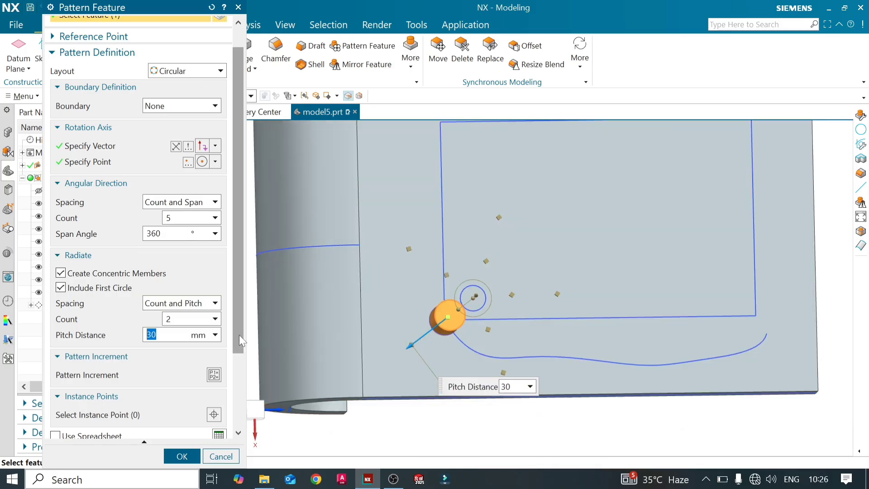
pyautogui.scroll(-3, 239, 335)
pyautogui.scroll(-1, 237, 406)
pyautogui.click(225, 429)
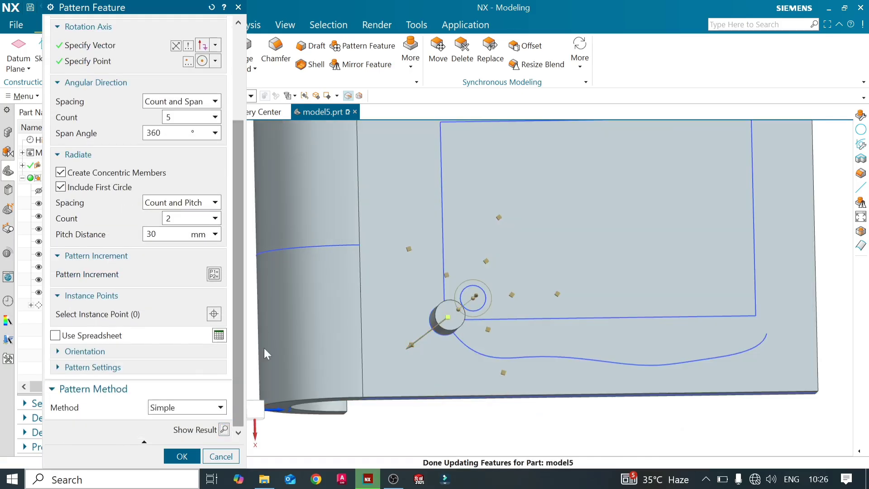
pyautogui.moveTo(581, 302)
pyautogui.mouseDown(button='middle')
pyautogui.moveTo(575, 279)
pyautogui.moveTo(577, 300)
pyautogui.mouseUp(button='middle')
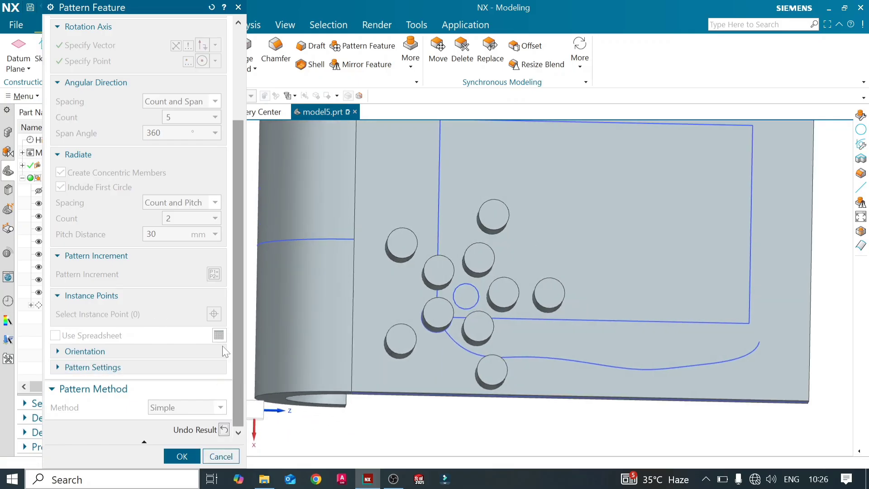
pyautogui.click(224, 429)
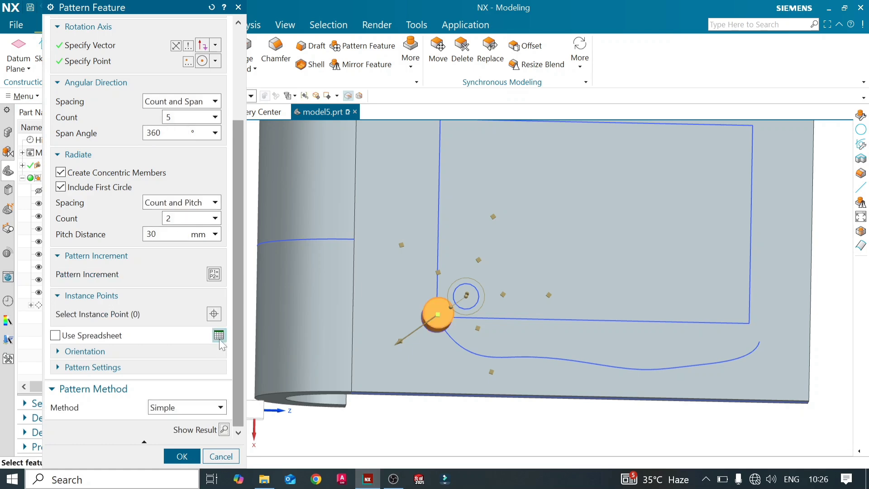
# - Enable Use Spreadsheet for the pattern and arrange the opened worksheet so the model's pattern points stay in view
pyautogui.click(53, 335)
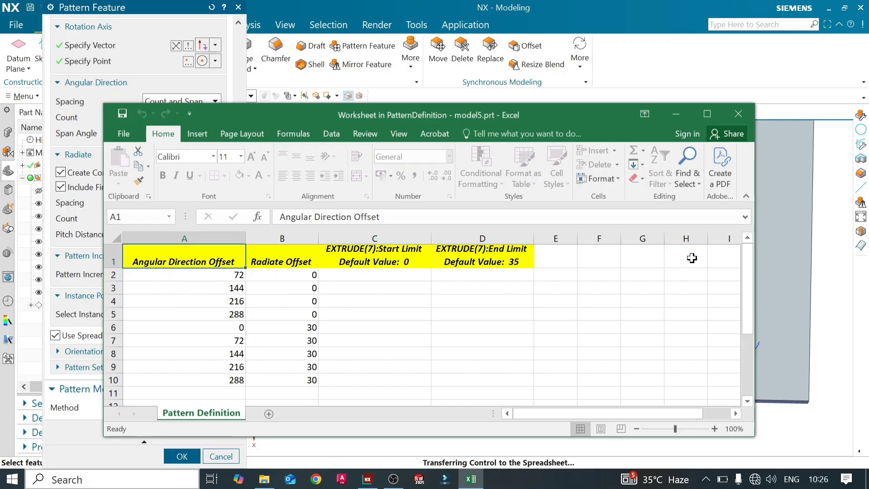
pyautogui.moveTo(753, 200); pyautogui.dragTo(386, 209)
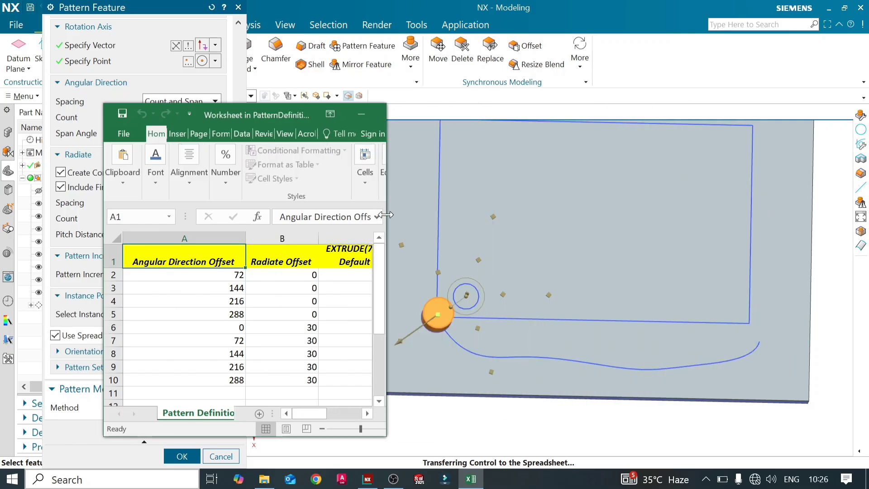
pyautogui.moveTo(251, 113); pyautogui.dragTo(251, 19)
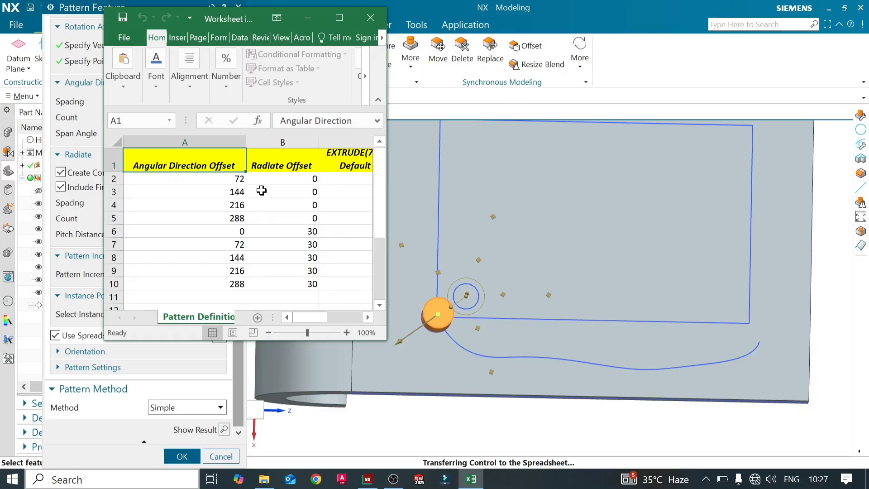
# - Set the Angular Direction Offset in cell A2 of the pattern definition worksheet to 50
pyautogui.click(228, 179)
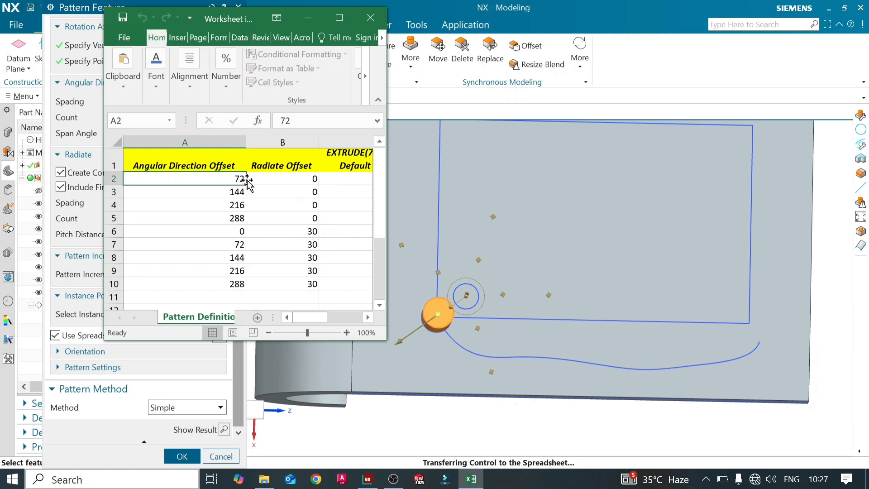
pyautogui.doubleClick(243, 178)
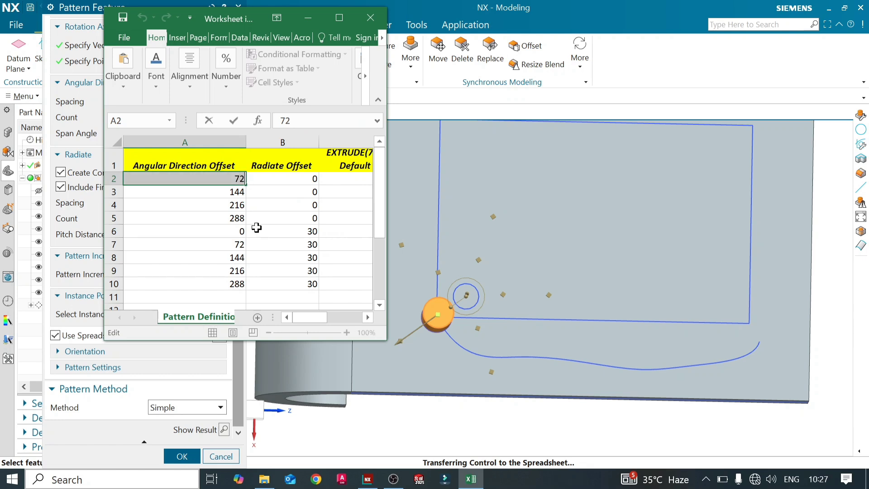
pyautogui.write('0')
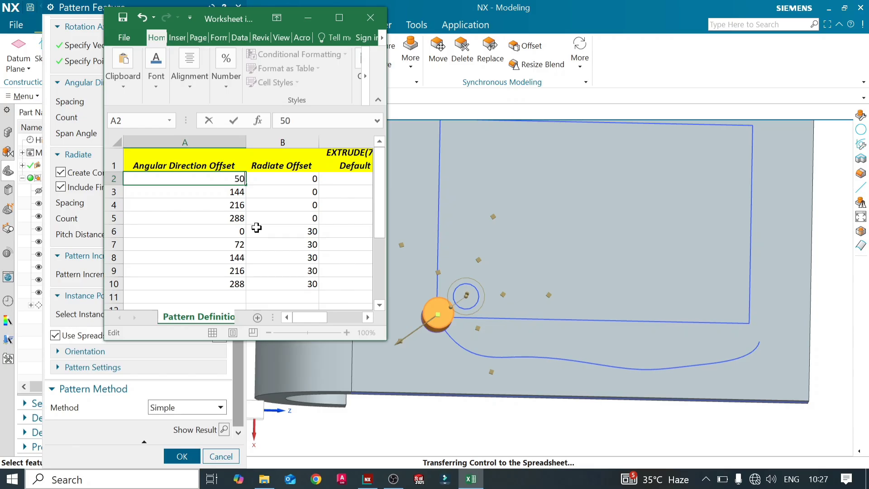
pyautogui.press('Return')
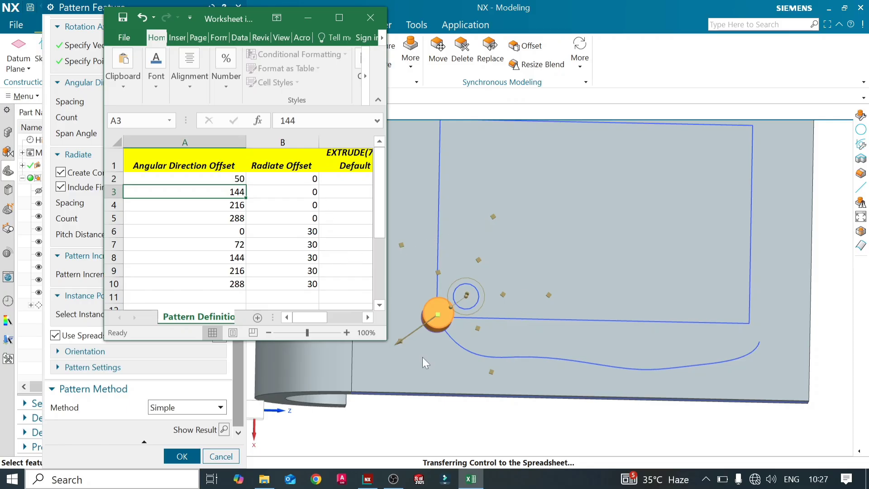
# - Set the Radiate Offset to 15 in cells B2 and B4 of the pattern definition worksheet
pyautogui.click(304, 177)
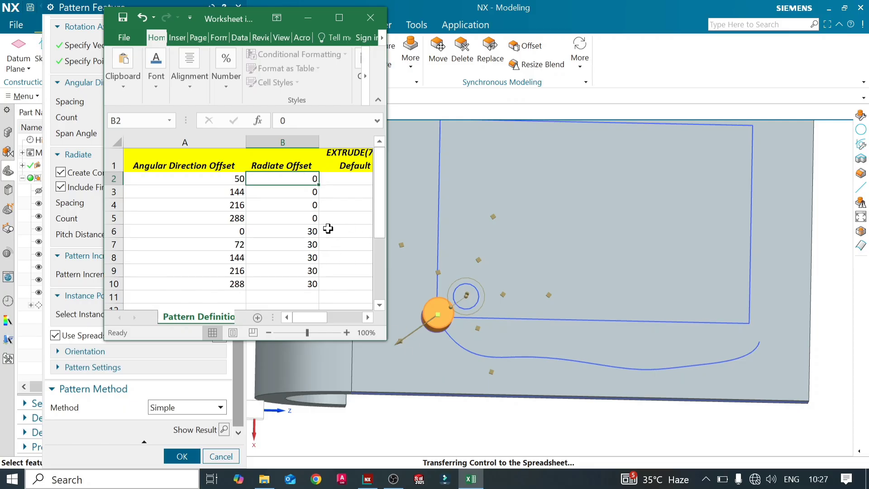
pyautogui.write('15')
pyautogui.press('Return')
pyautogui.click(313, 207)
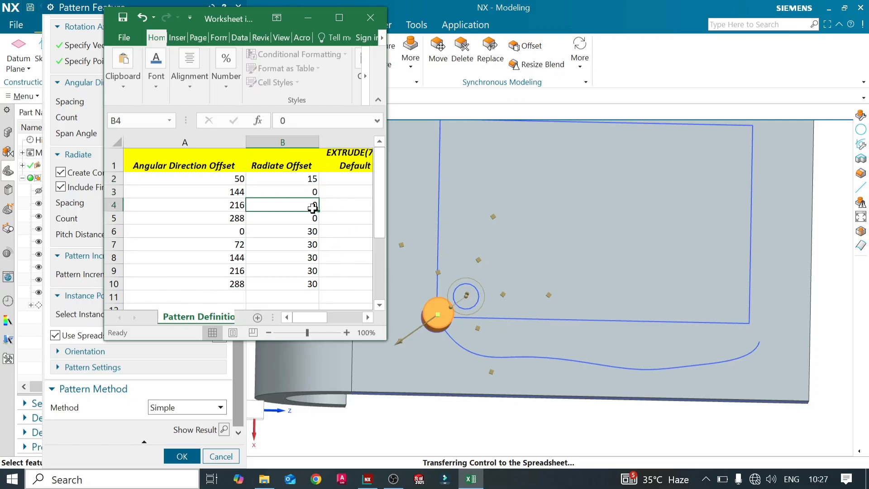
pyautogui.click(308, 180)
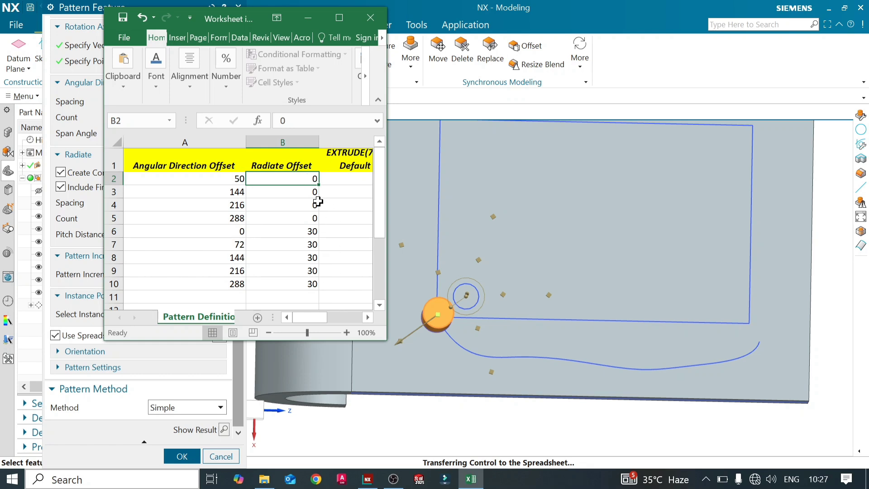
pyautogui.write('1')
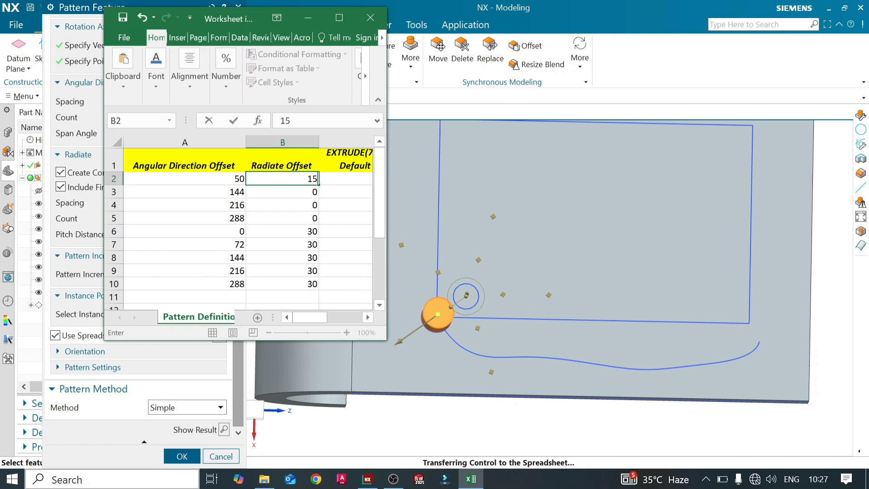
pyautogui.write('5')
pyautogui.press('Return')
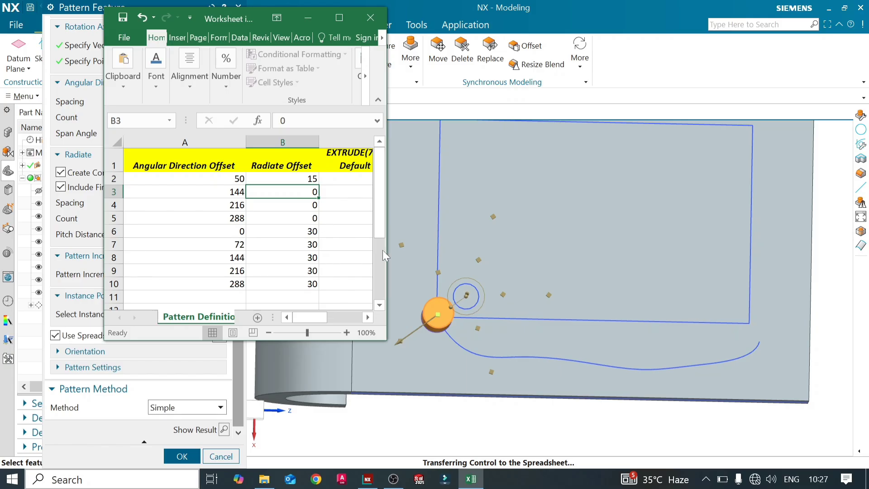
pyautogui.click(313, 206)
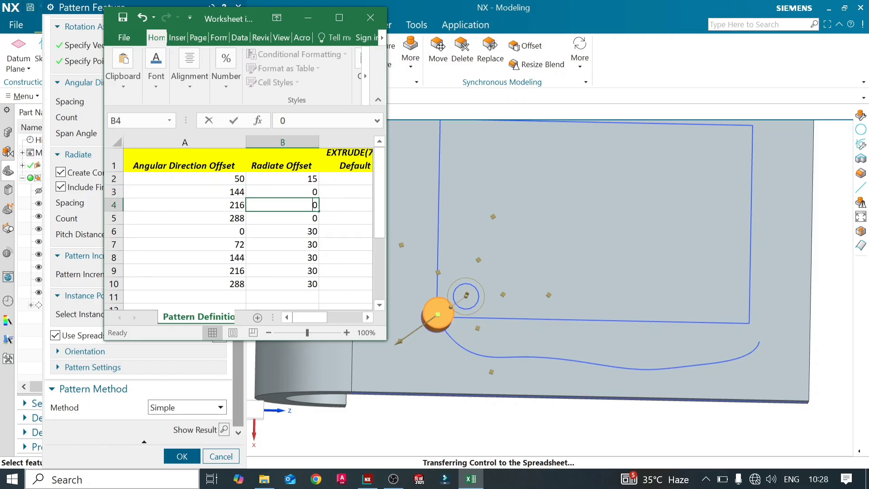
pyautogui.write('15')
pyautogui.press('Return')
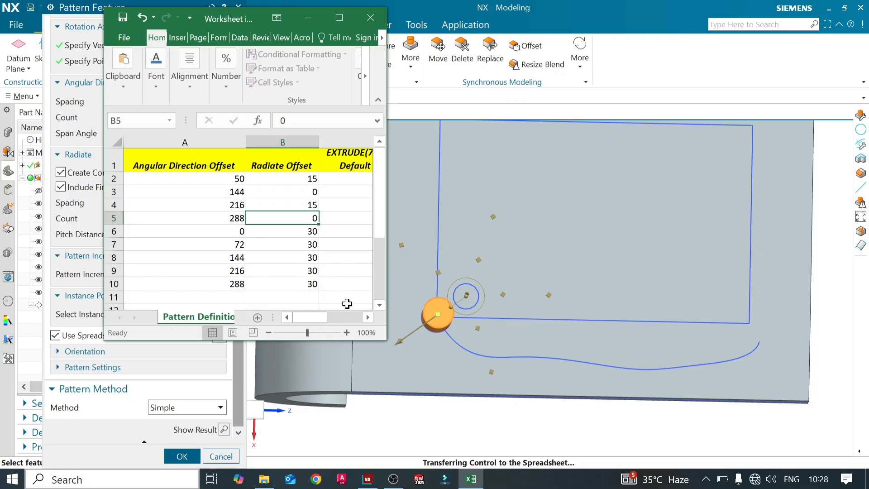
# - Examine the extrude Start Limit and End Limit columns in the pattern definition worksheet
pyautogui.click(367, 317)
pyautogui.click(368, 317)
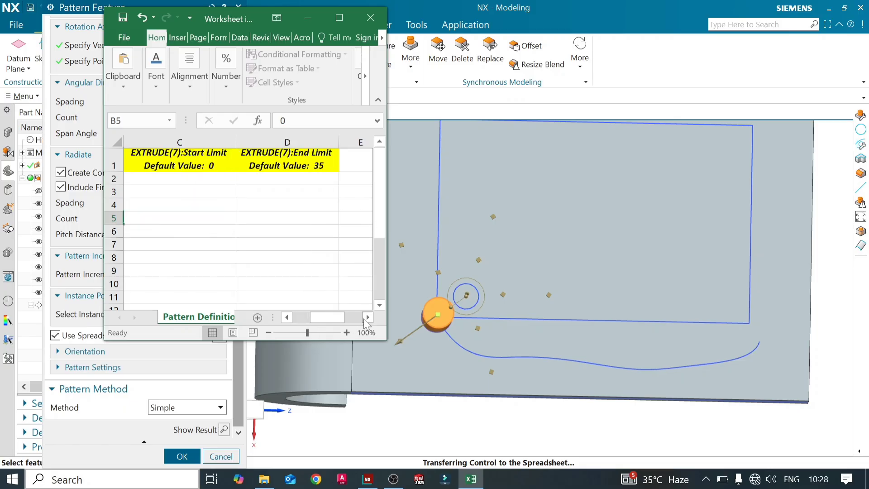
pyautogui.click(288, 318)
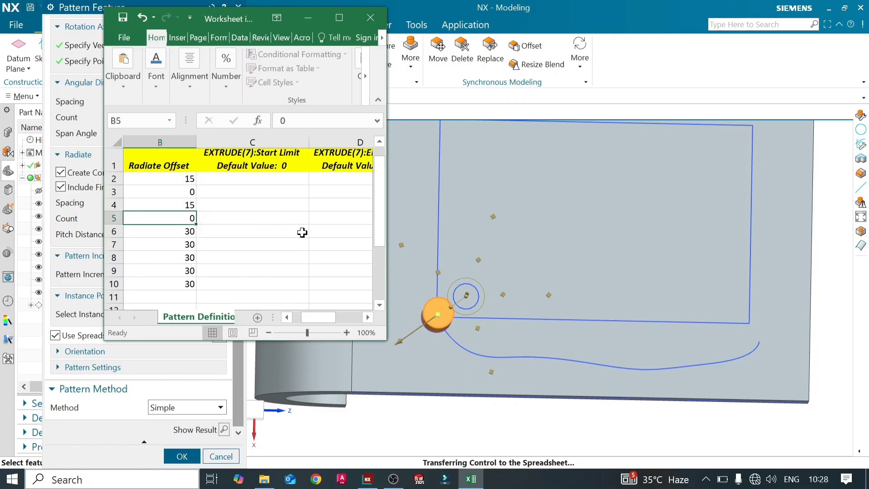
pyautogui.click(368, 317)
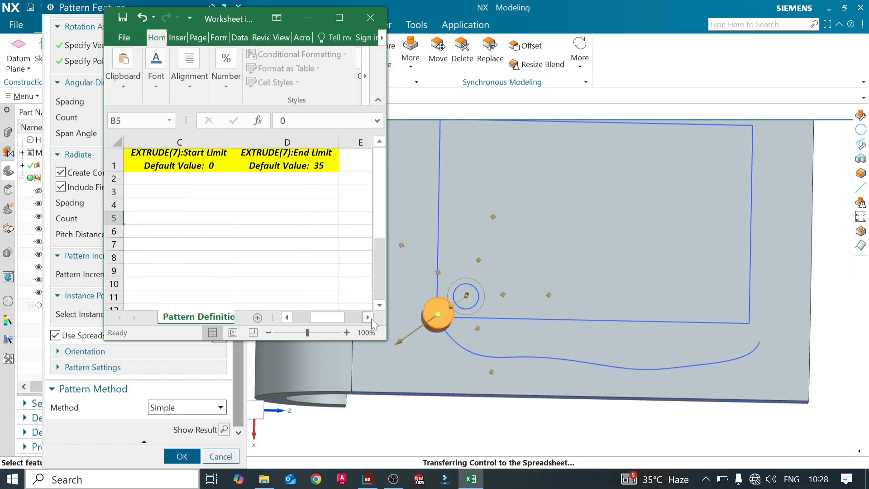
pyautogui.click(287, 317)
pyautogui.click(287, 317)
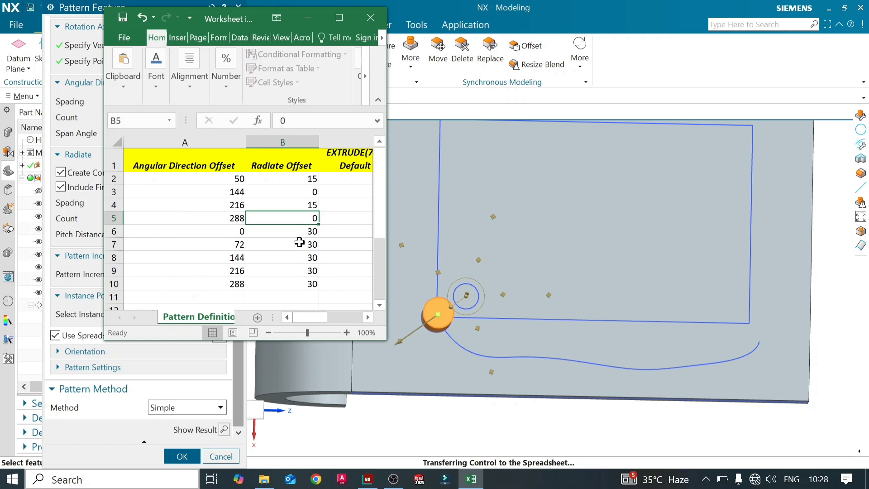
pyautogui.click(349, 177)
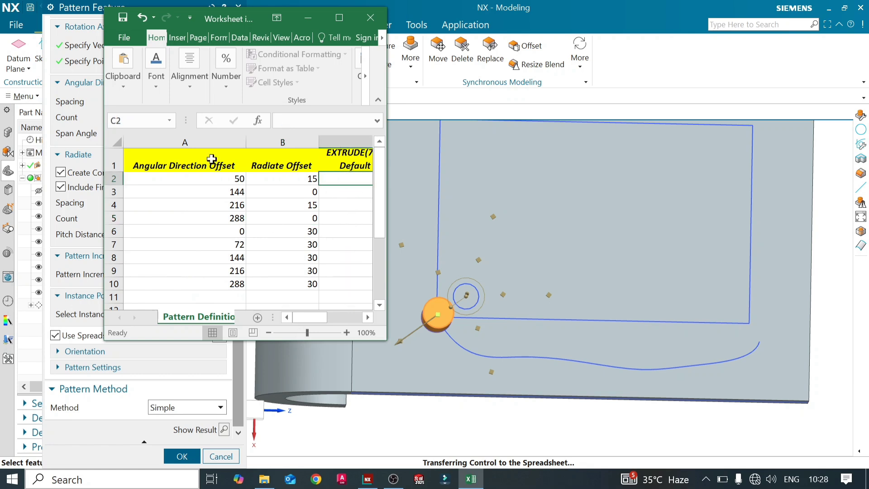
# - Save the spreadsheet data, exit the worksheet, and preview the pattern with the edited offsets
pyautogui.click(371, 17)
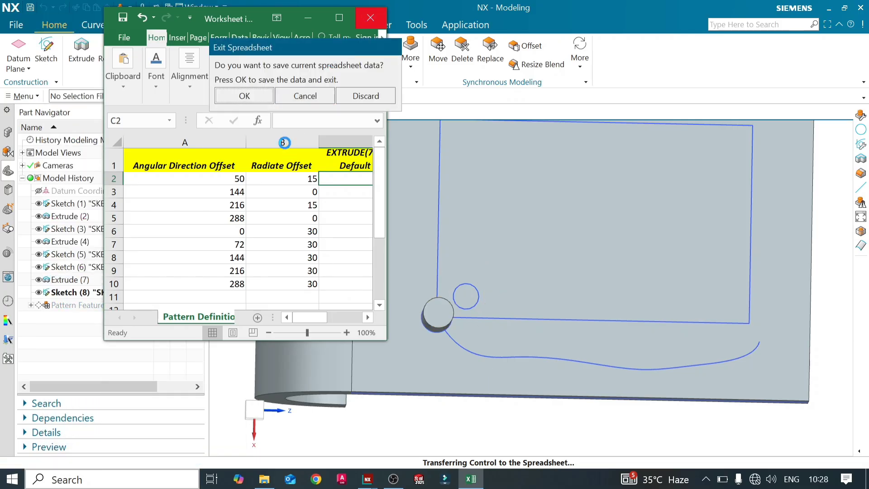
pyautogui.click(245, 96)
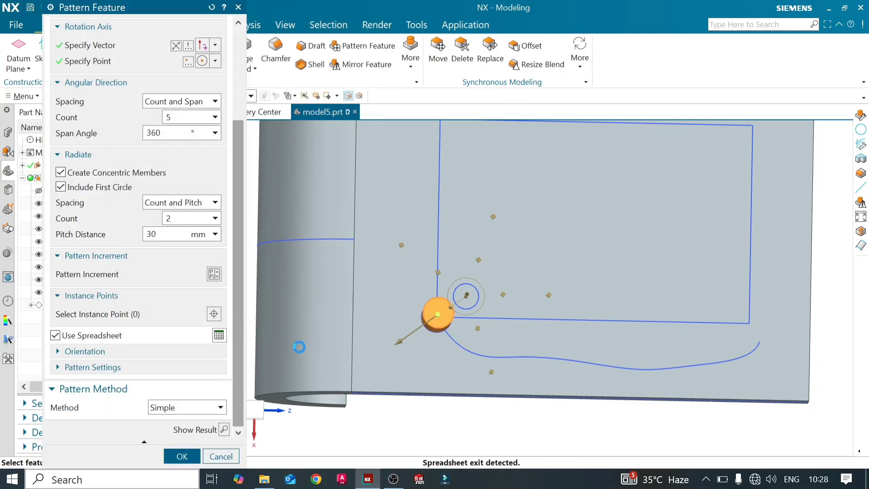
pyautogui.click(224, 429)
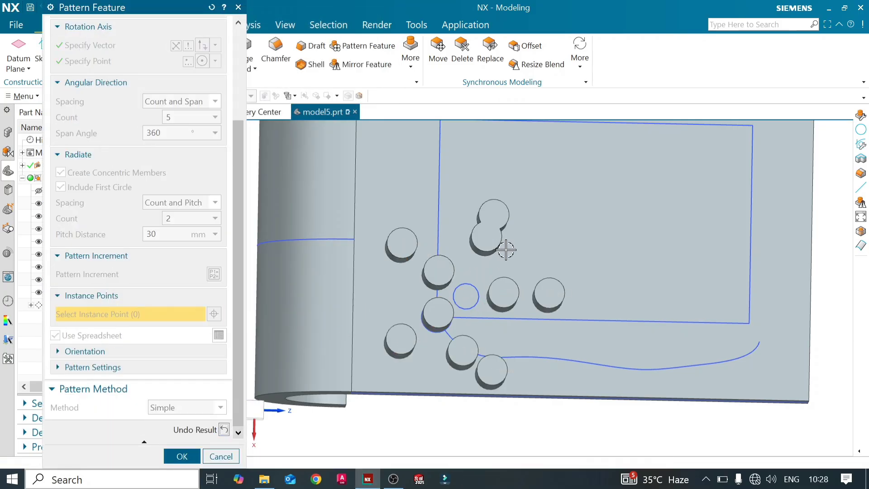
pyautogui.moveTo(502, 267)
pyautogui.mouseDown(button='middle')
pyautogui.moveTo(495, 252)
pyautogui.moveTo(504, 249)
pyautogui.moveTo(506, 259)
pyautogui.moveTo(495, 254)
pyautogui.mouseUp(button='middle')
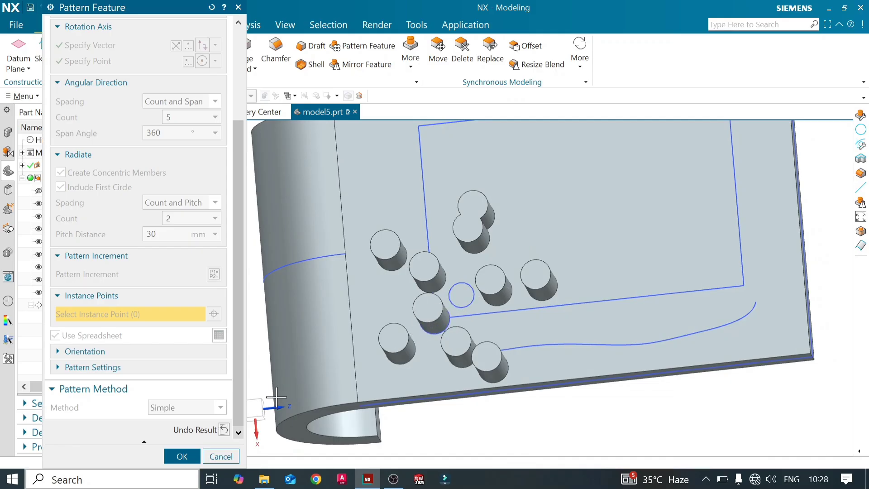
pyautogui.click(224, 430)
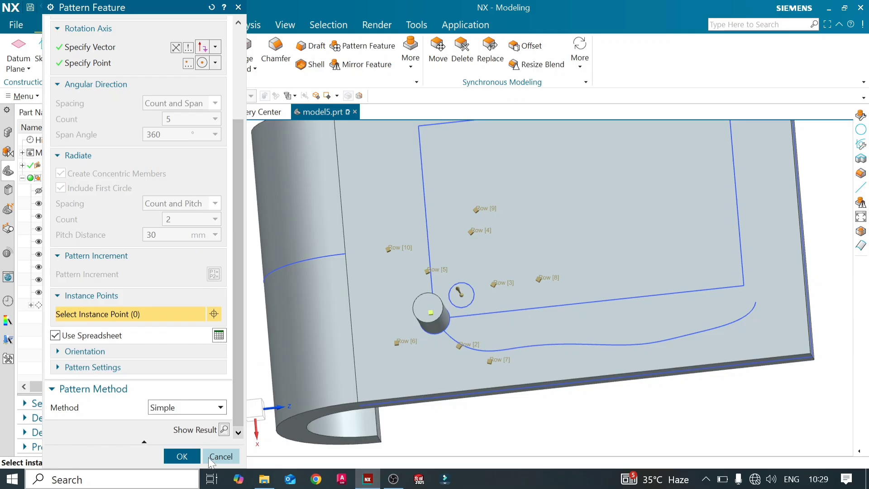
# - Disable Use Spreadsheet, apply the circular pattern with concentric members, and inspect the cylinders on the plate
pyautogui.click(55, 336)
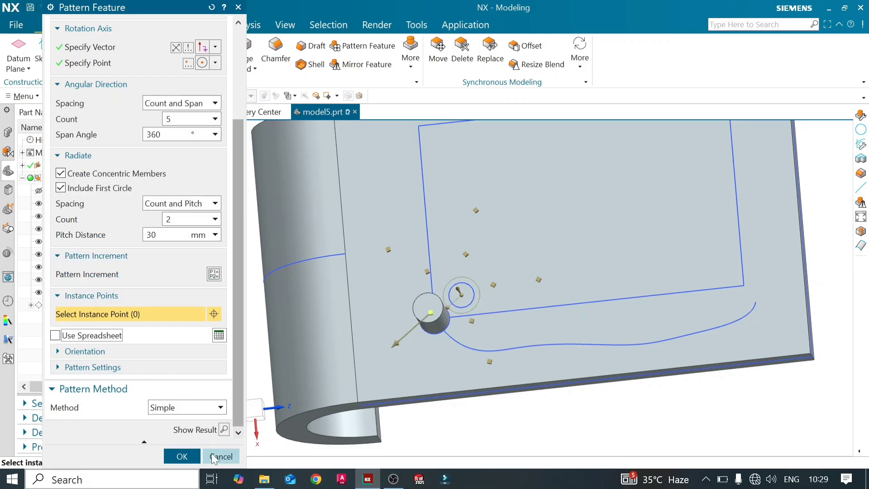
pyautogui.click(182, 456)
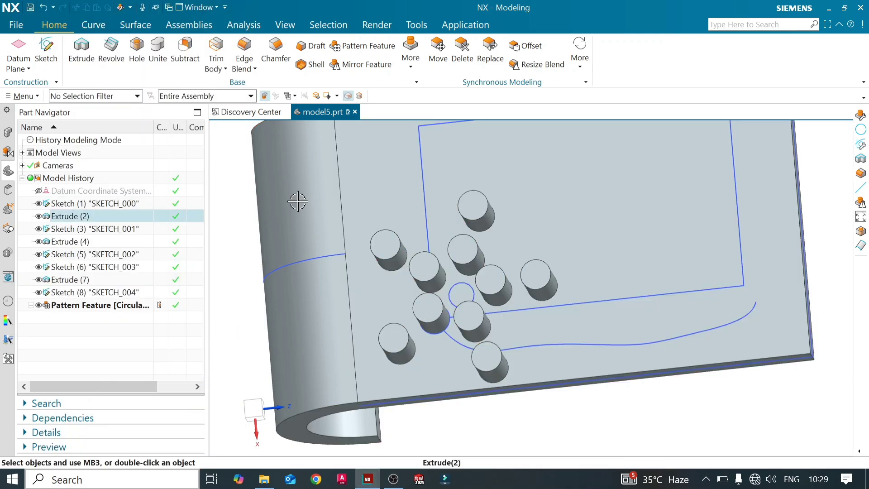
pyautogui.moveTo(310, 275); pyautogui.dragTo(356, 251, button='middle')
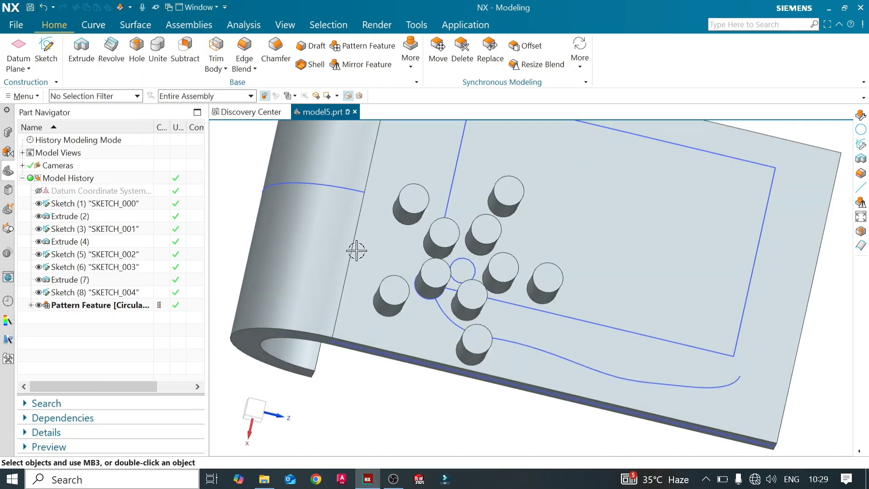
pyautogui.scroll(-3, 357, 251)
pyautogui.moveTo(477, 256)
pyautogui.mouseDown(button='middle')
pyautogui.moveTo(491, 235)
pyautogui.moveTo(476, 247)
pyautogui.mouseUp(button='middle')
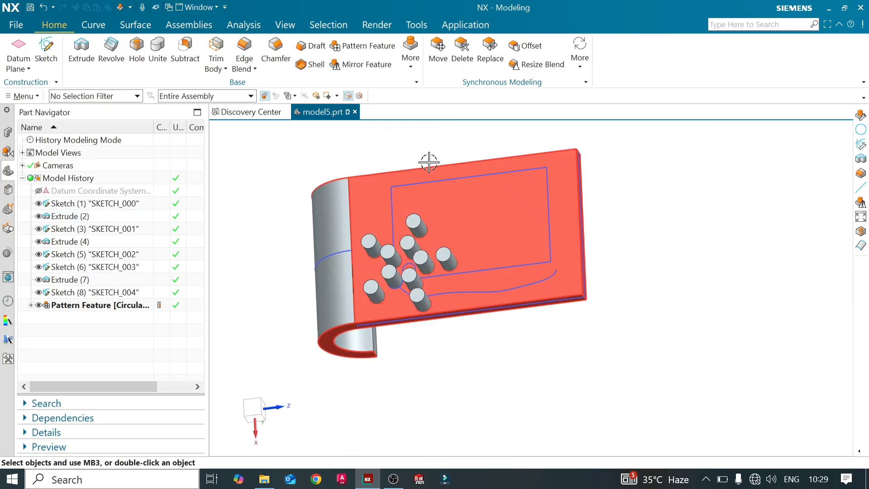